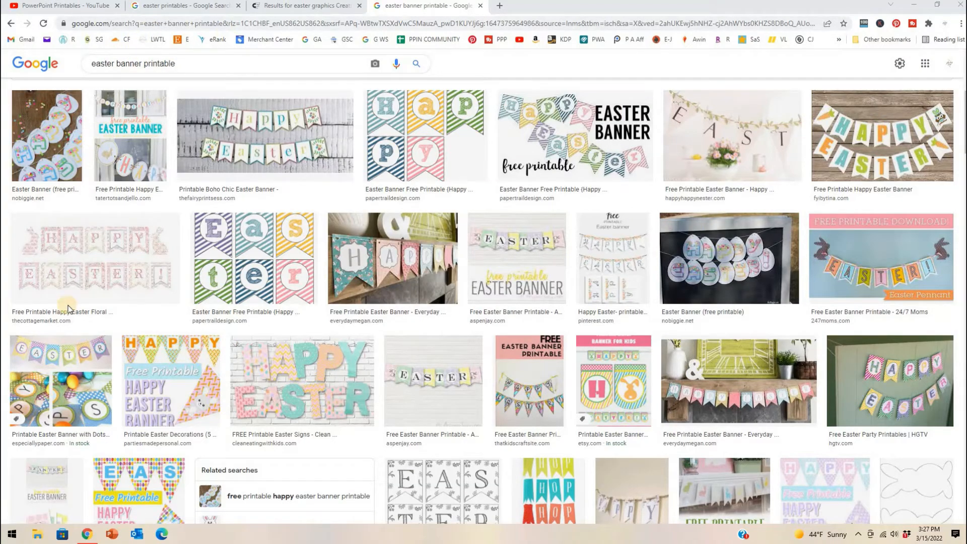
- Look through the image results for "easter banner printable" to examine banner shapes, lettering and layout ideas
scroll(69, 308, "down", 4)
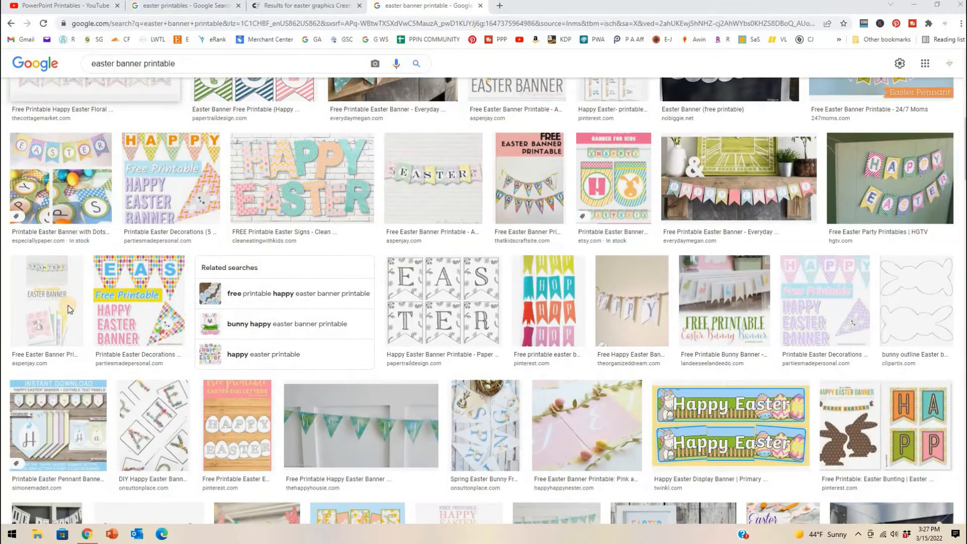
scroll(68, 305, "down", 2)
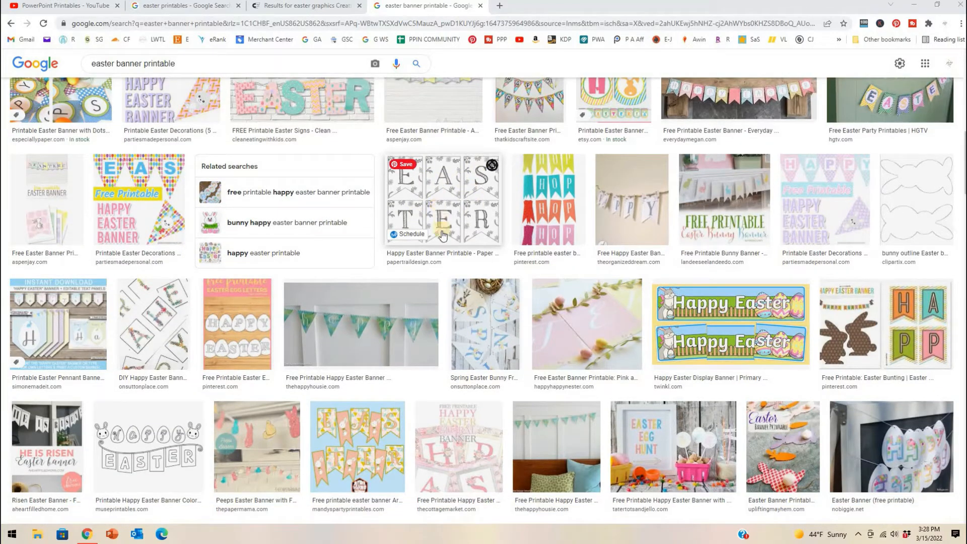
scroll(442, 235, "up", 5)
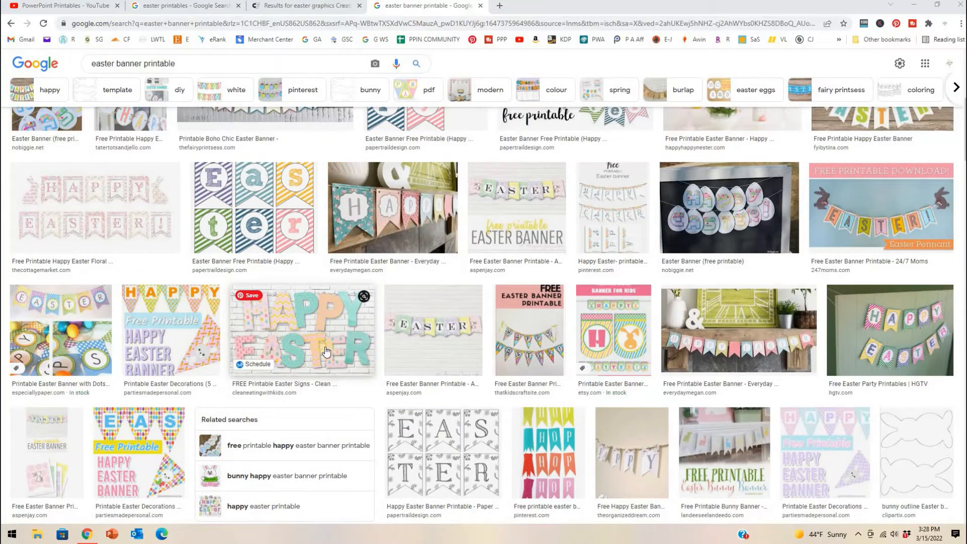
scroll(326, 351, "down", 6)
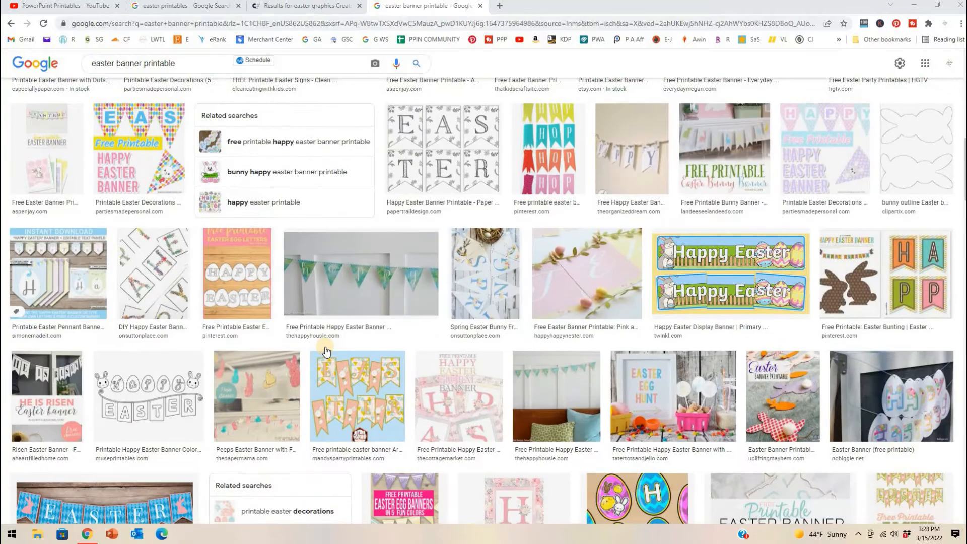
scroll(327, 351, "down", 5)
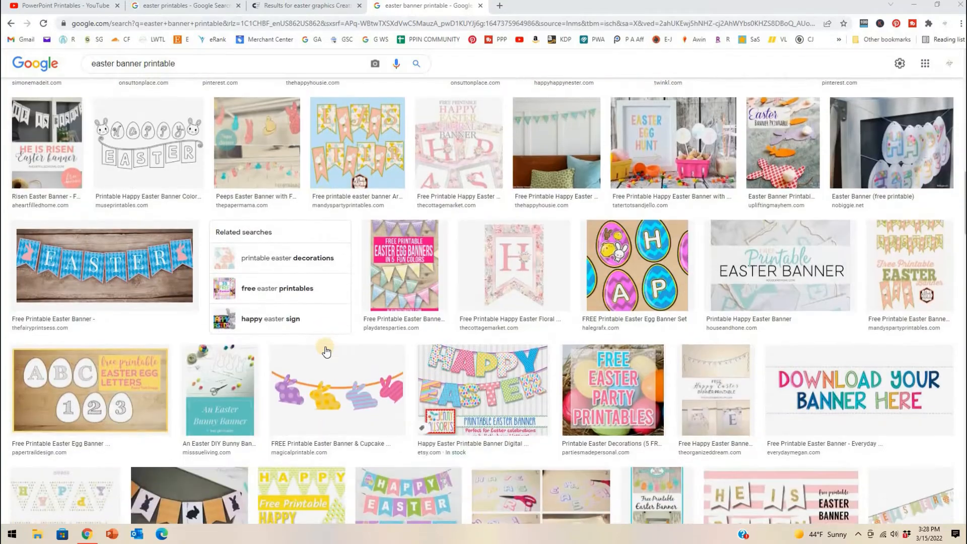
scroll(326, 351, "down", 2)
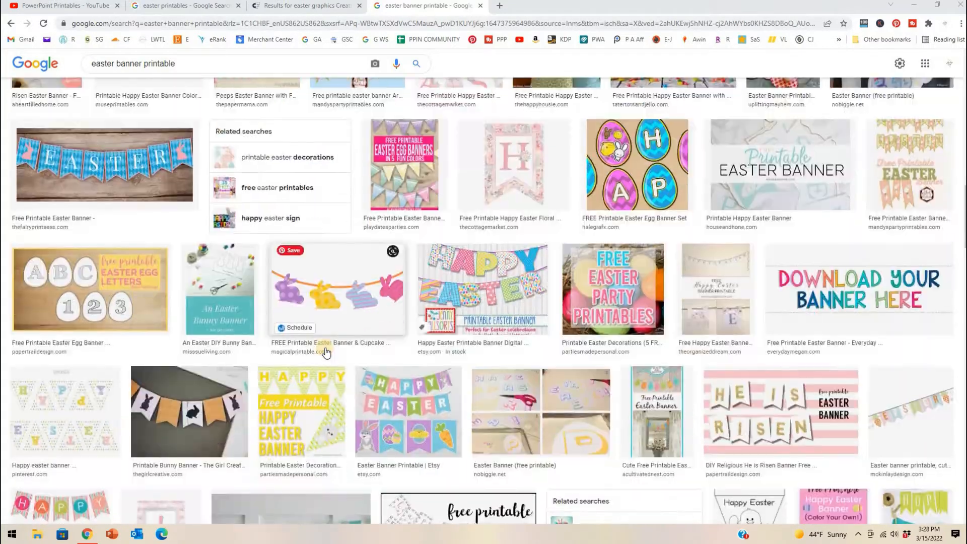
scroll(327, 352, "down", 1)
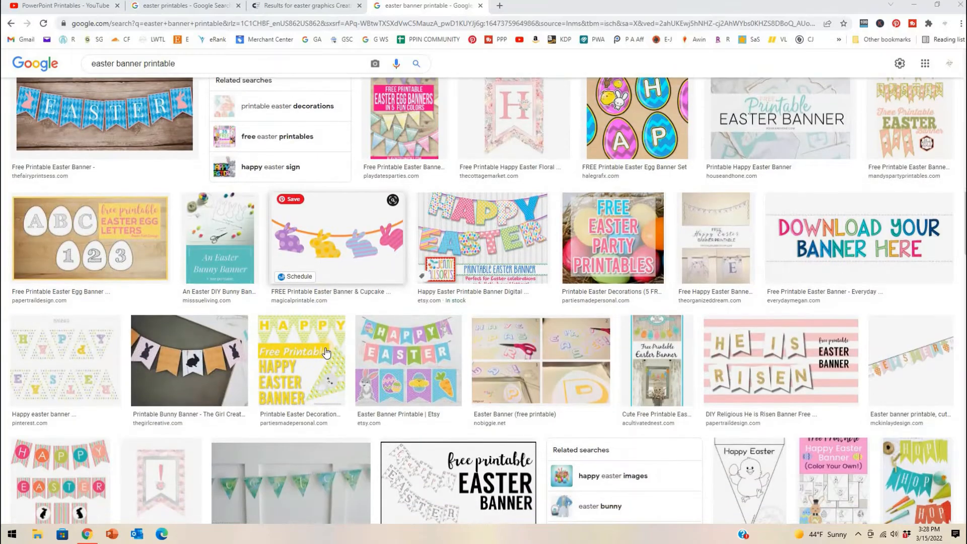
scroll(326, 352, "down", 3)
scroll(327, 351, "down", 4)
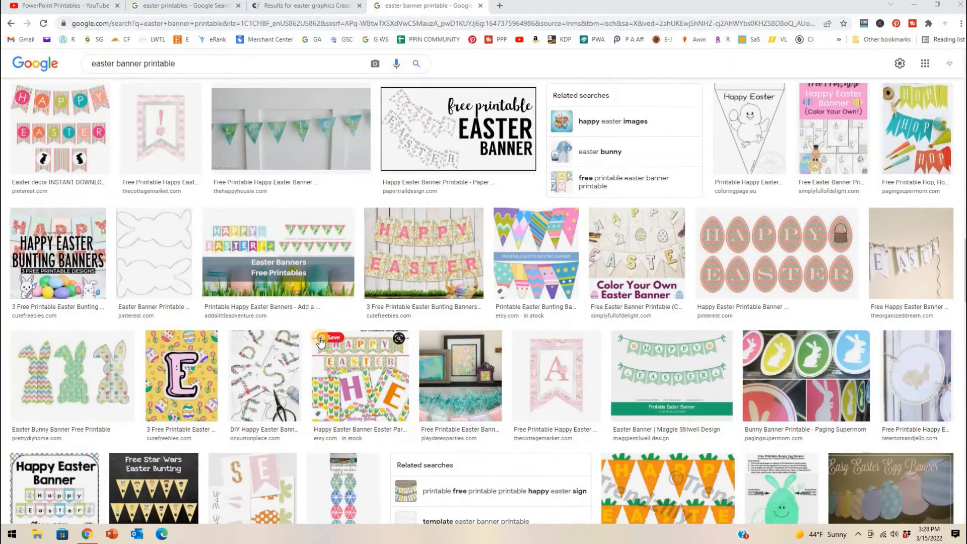
scroll(320, 342, "down", 8)
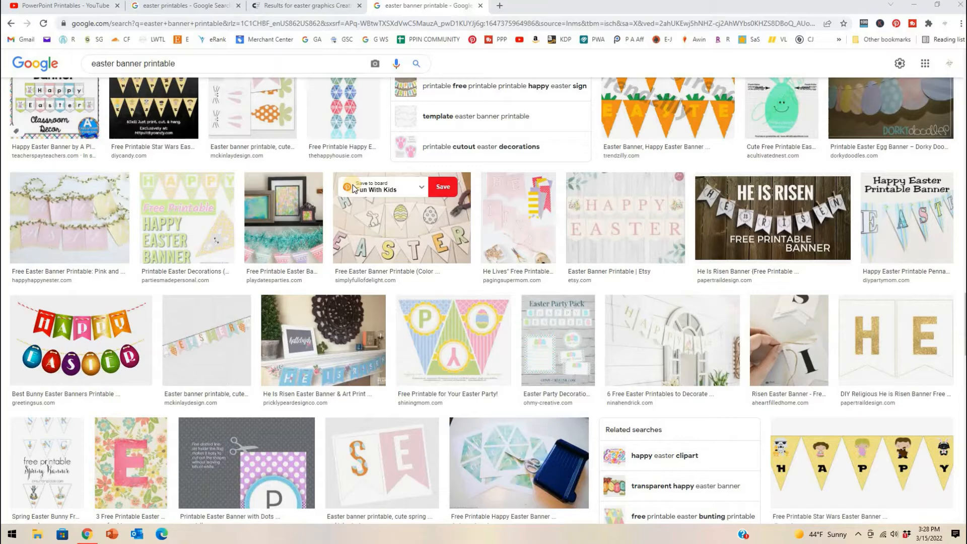
- Switch to the Creative Fabrica results for "easter graphics" and examine the clipart, bunny and egg designs on offer
left_click(335, 9)
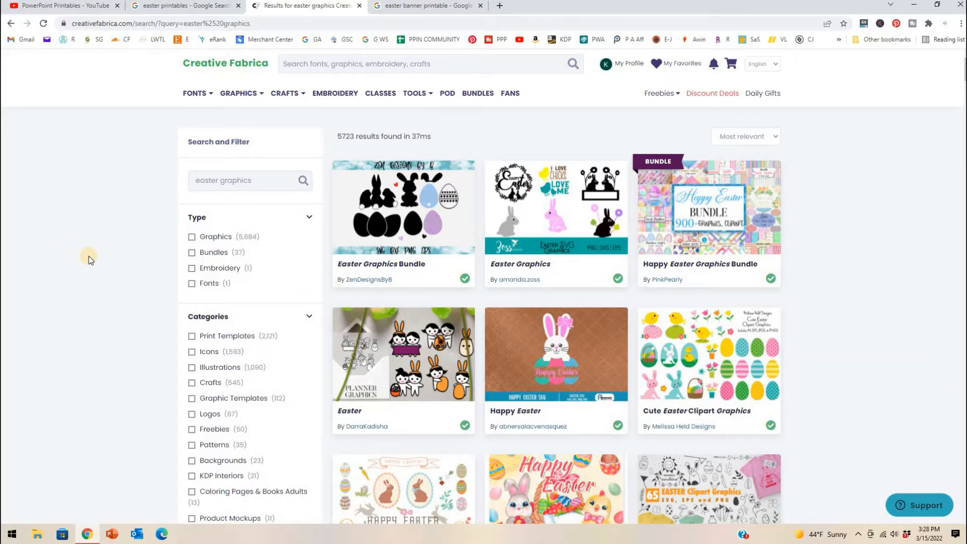
scroll(88, 256, "down", 6)
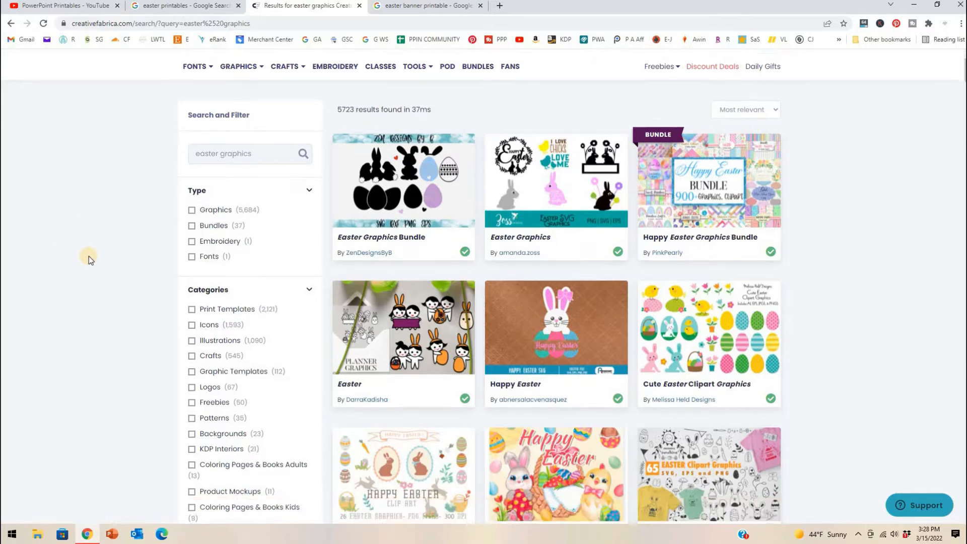
scroll(89, 255, "down", 6)
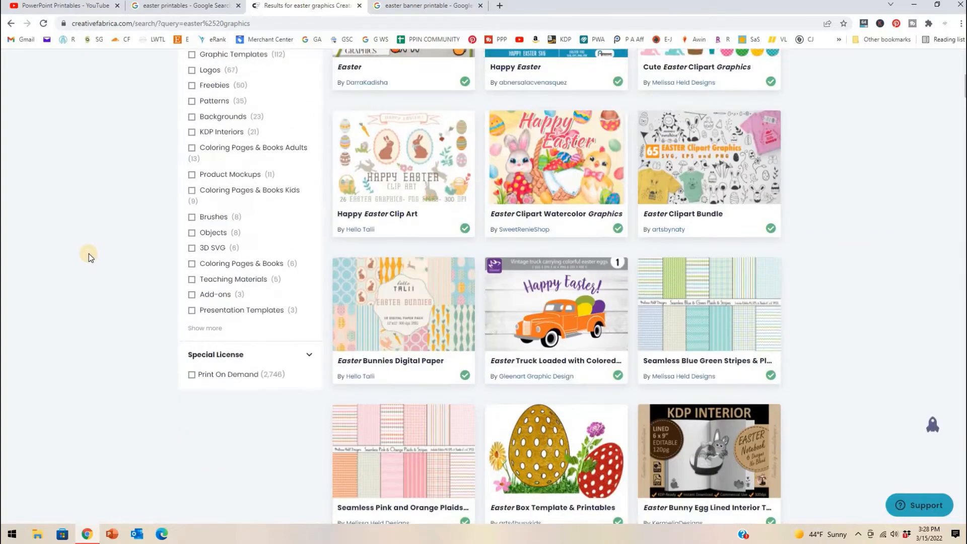
scroll(89, 256, "down", 3)
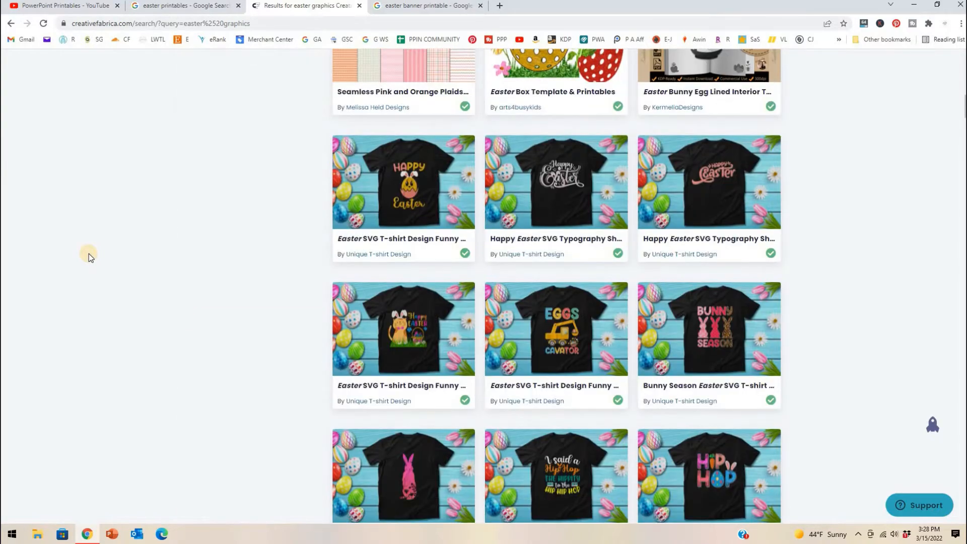
scroll(174, 259, "down", 12)
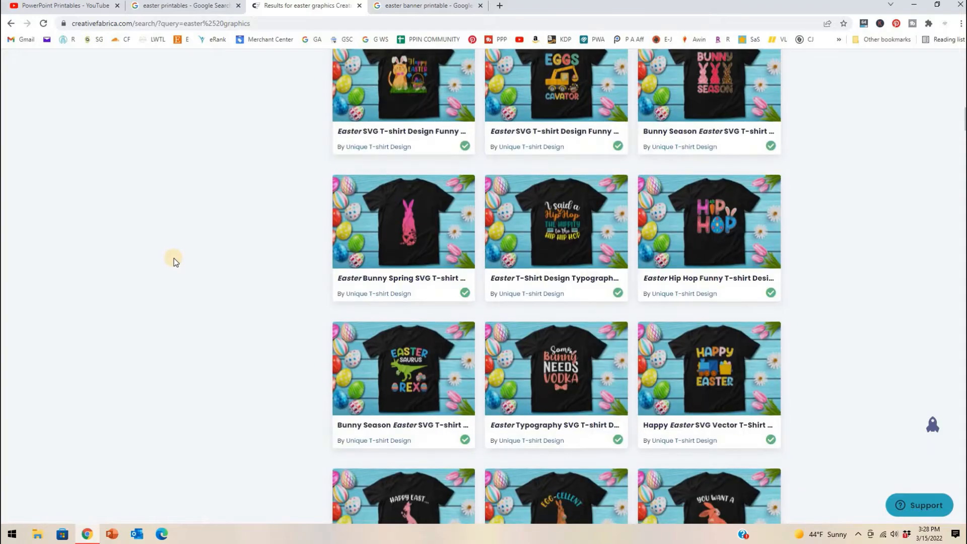
scroll(174, 260, "down", 12)
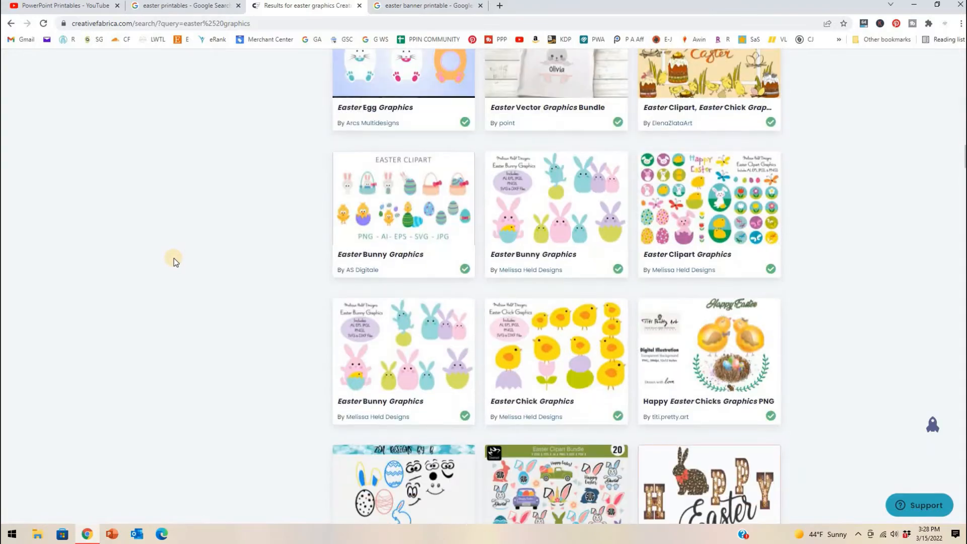
scroll(174, 259, "down", 12)
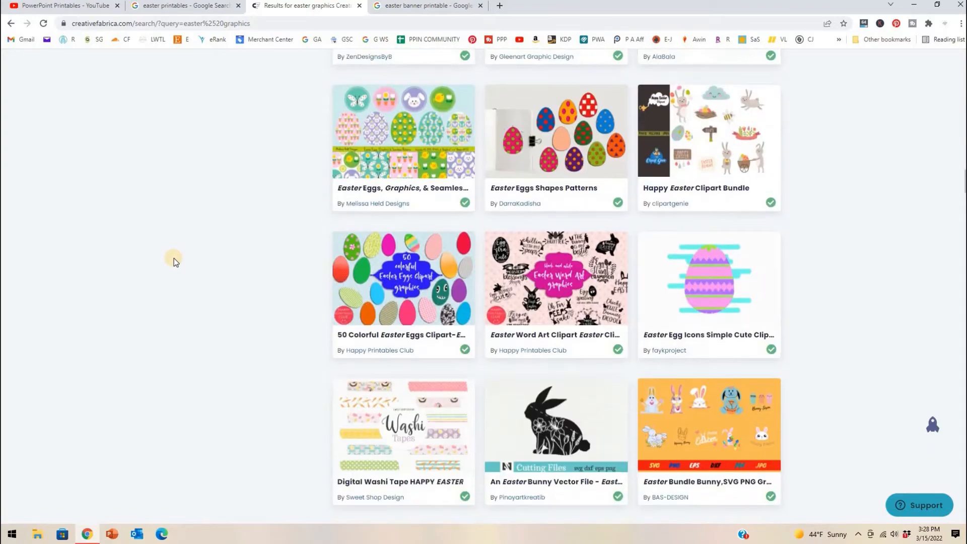
scroll(173, 259, "down", 9)
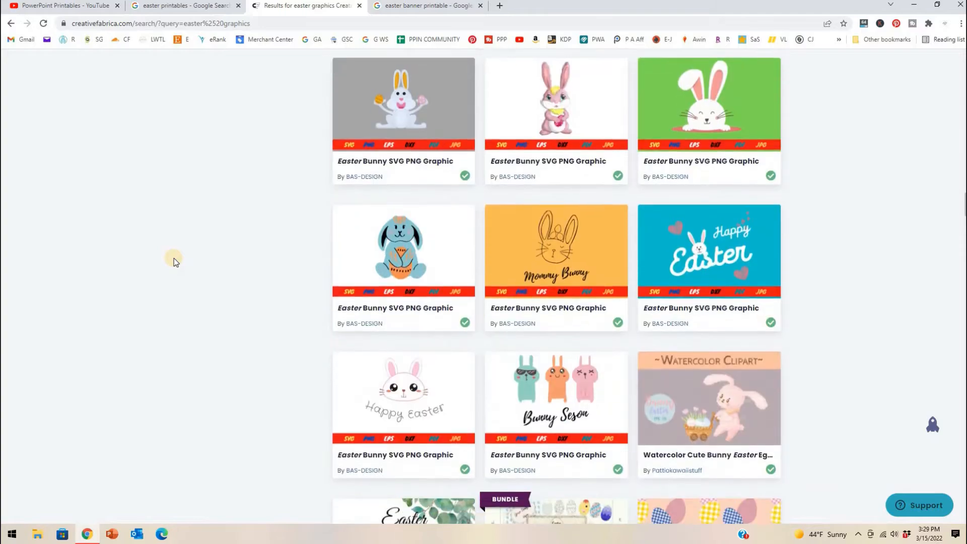
scroll(174, 262, "down", 10)
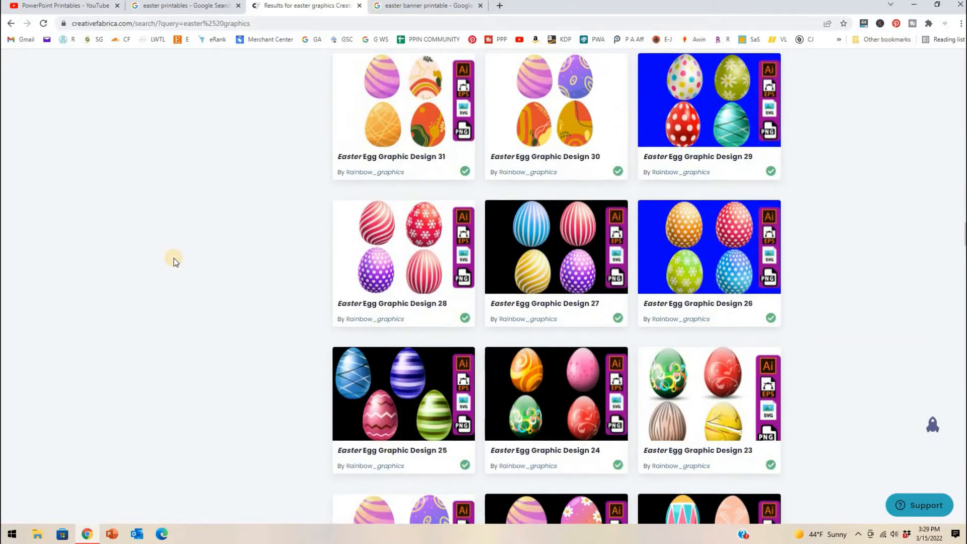
scroll(173, 261, "down", 10)
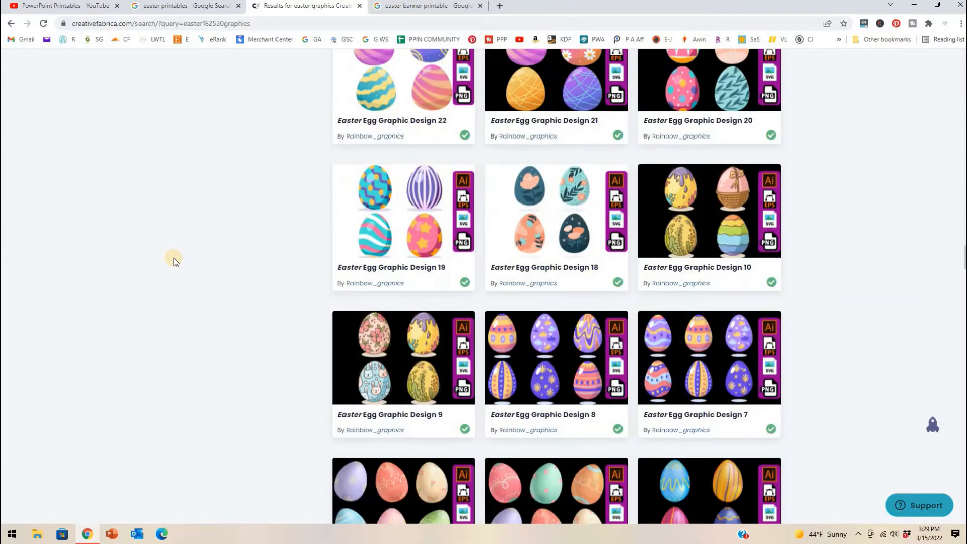
scroll(174, 261, "down", 1)
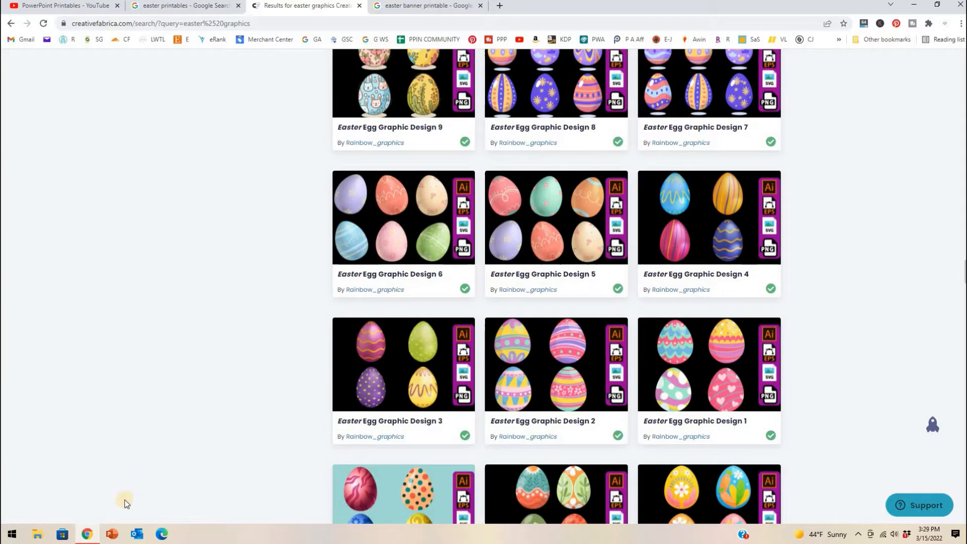
- Switch to PowerPoint and create a new blank presentation
left_click(111, 535)
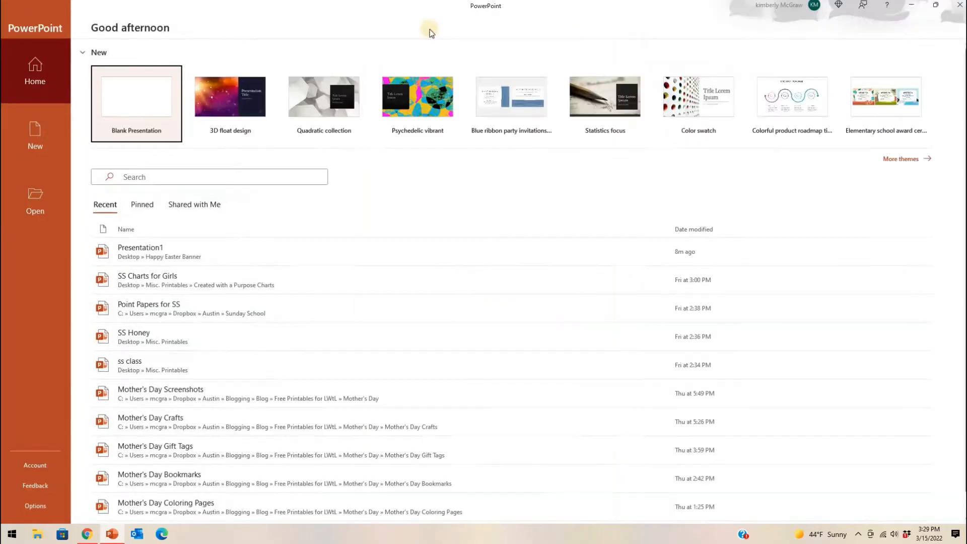
left_click(572, 17)
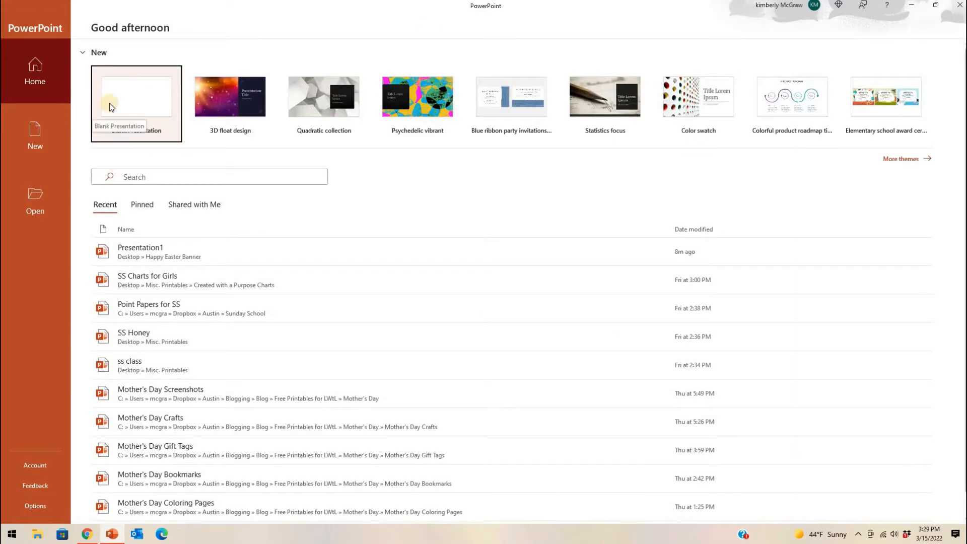
left_click(110, 103)
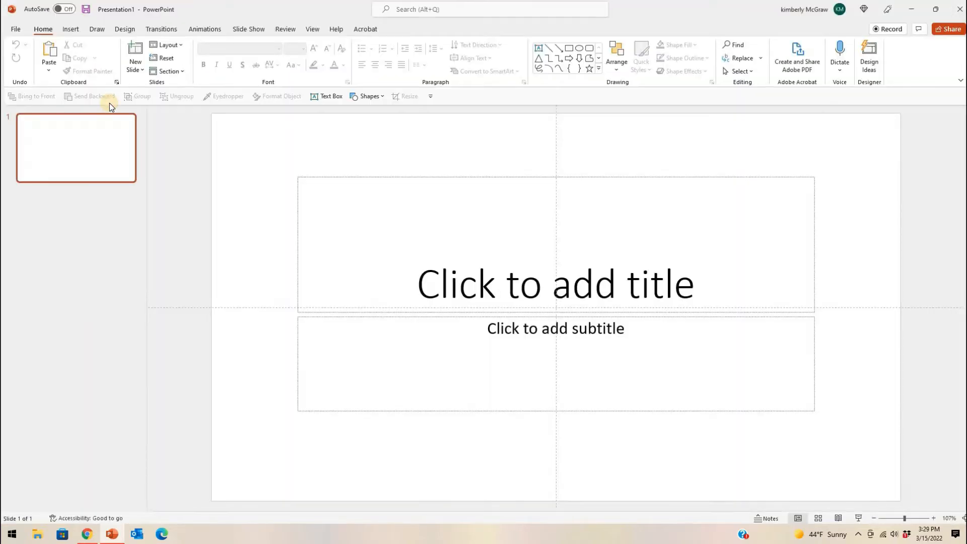
- Set a custom slide size of 11 in wide by 8.5 in high, with landscape orientation for notes, handouts and outline
left_click(121, 26)
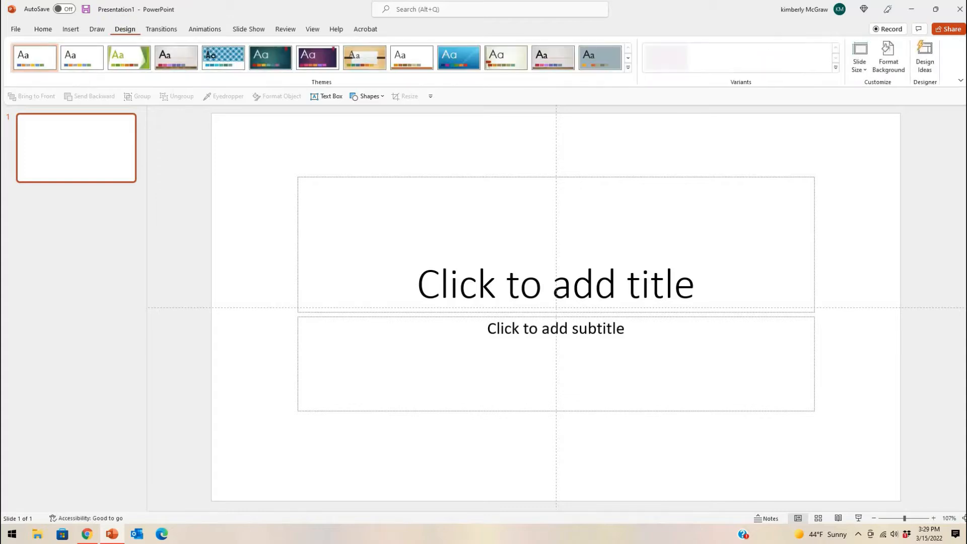
left_click(864, 72)
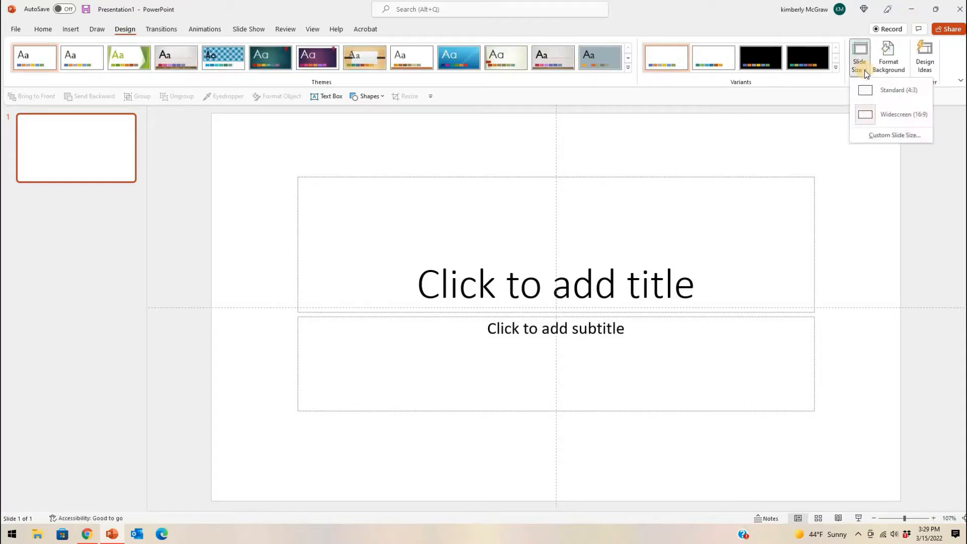
left_click(890, 136)
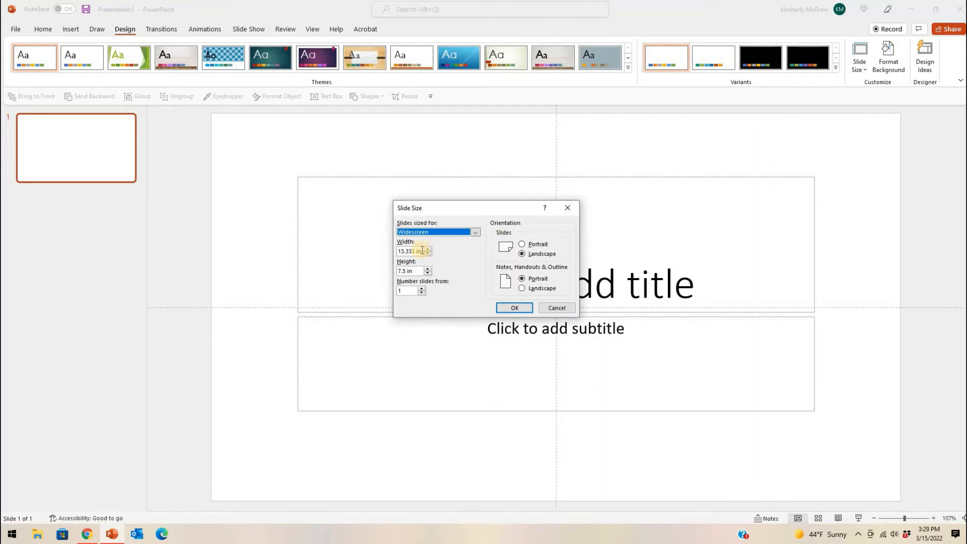
left_click_drag(422, 250, 390, 275)
type("11")
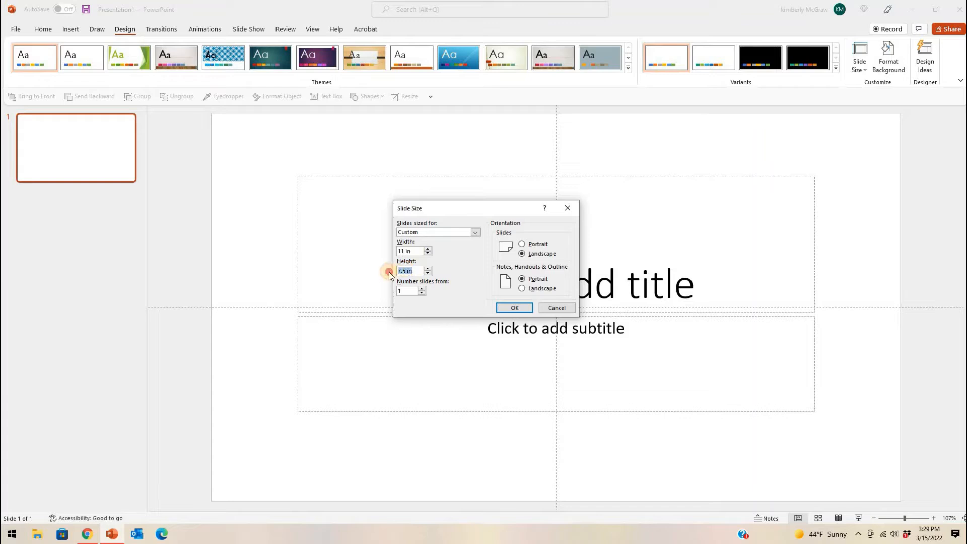
type("8.5")
left_click(522, 288)
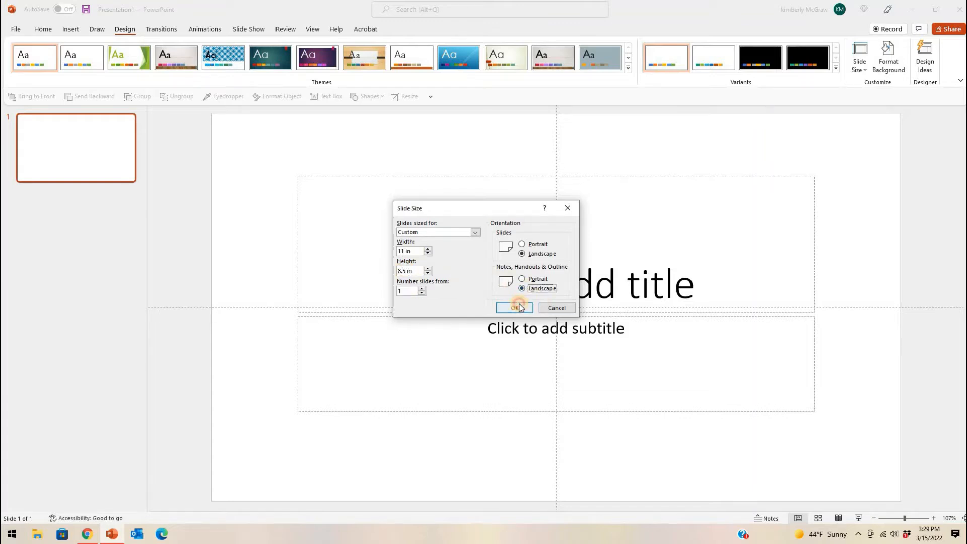
left_click(514, 308)
left_click(589, 266)
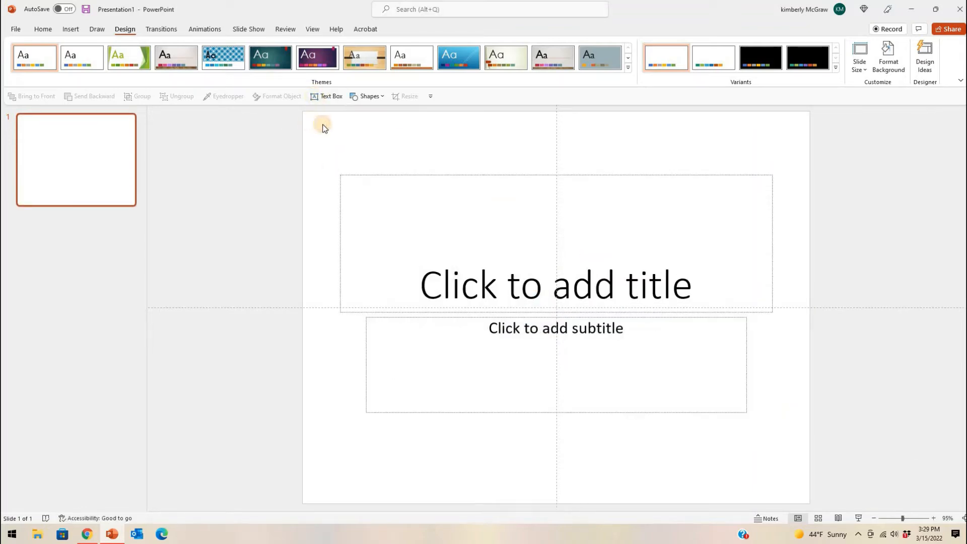
- Delete the title and subtitle placeholders from the slide
key("ctrl+a")
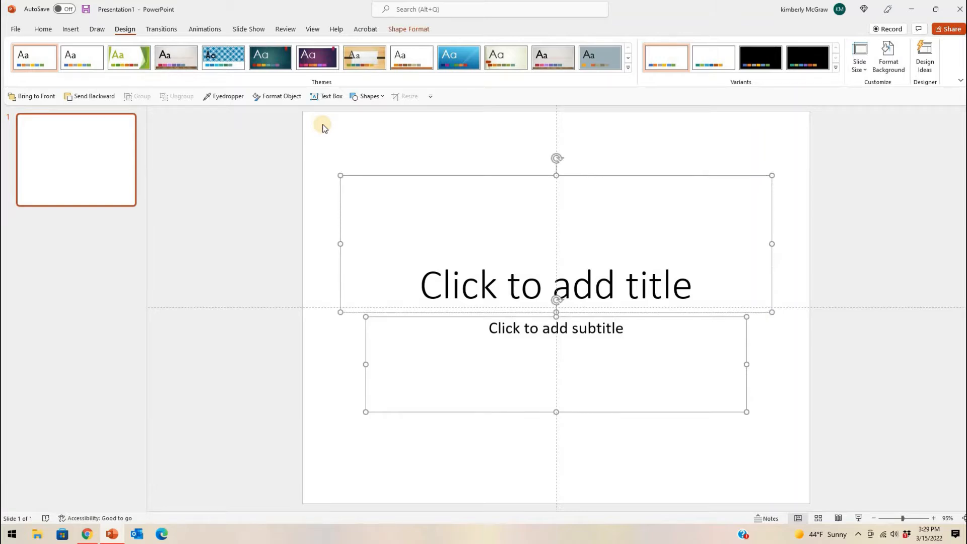
key("Delete")
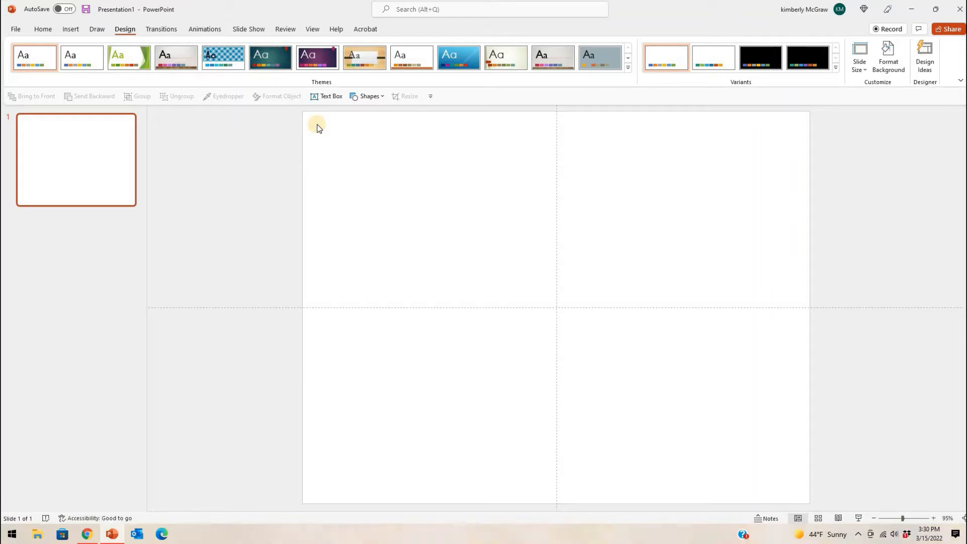
- Switch back to Chrome and examine more pennant shapes in the "easter banner printable" image results
left_click(86, 533)
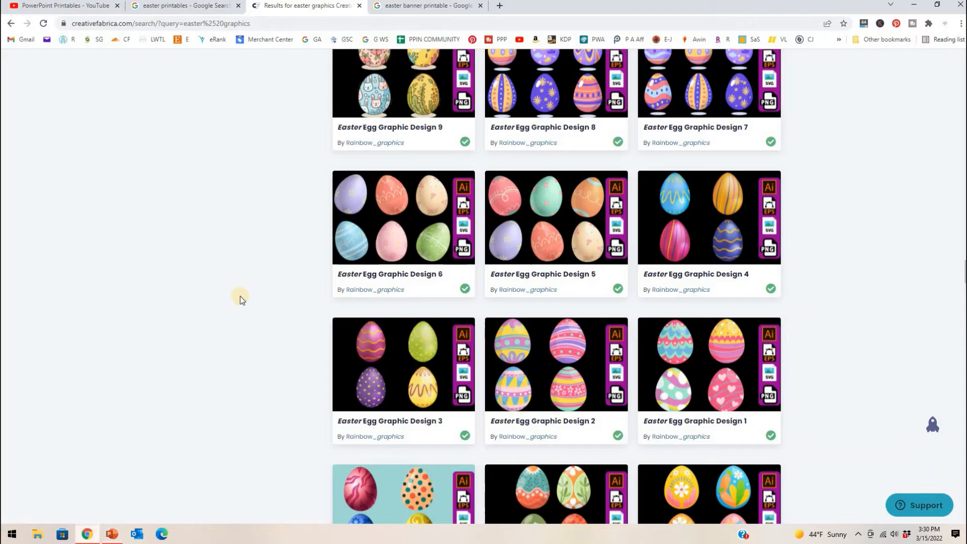
left_click(405, 6)
mouse_move(402, 181)
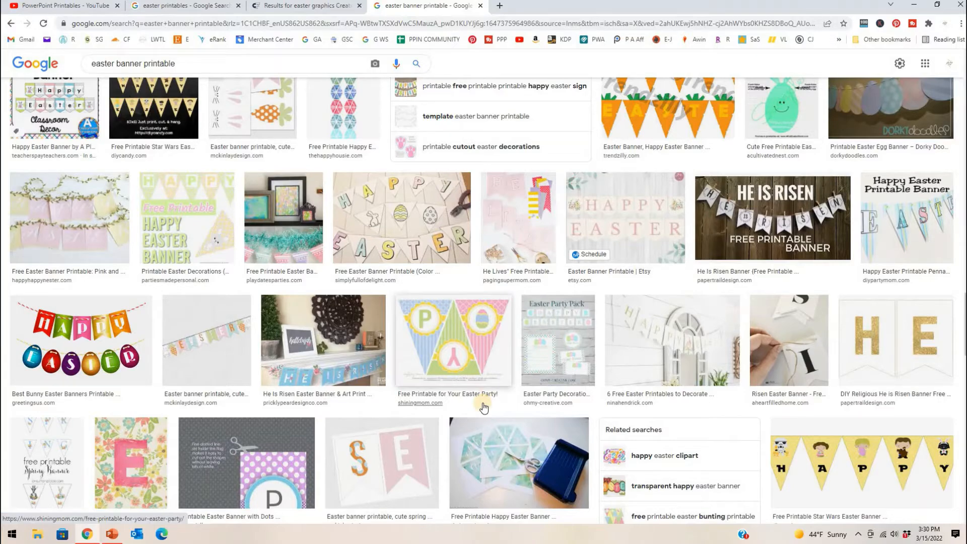
scroll(483, 403, "down", 5)
scroll(482, 403, "down", 3)
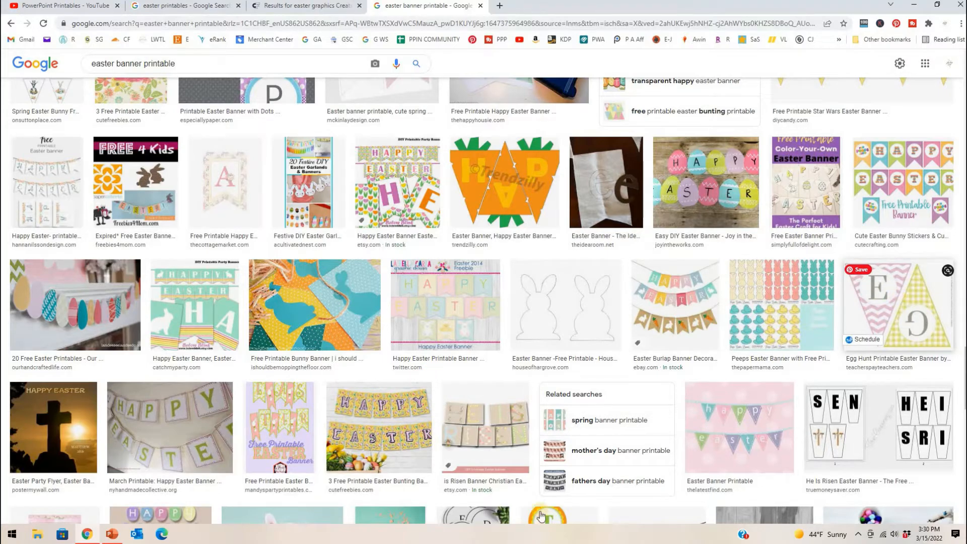
scroll(199, 429, "up", 10)
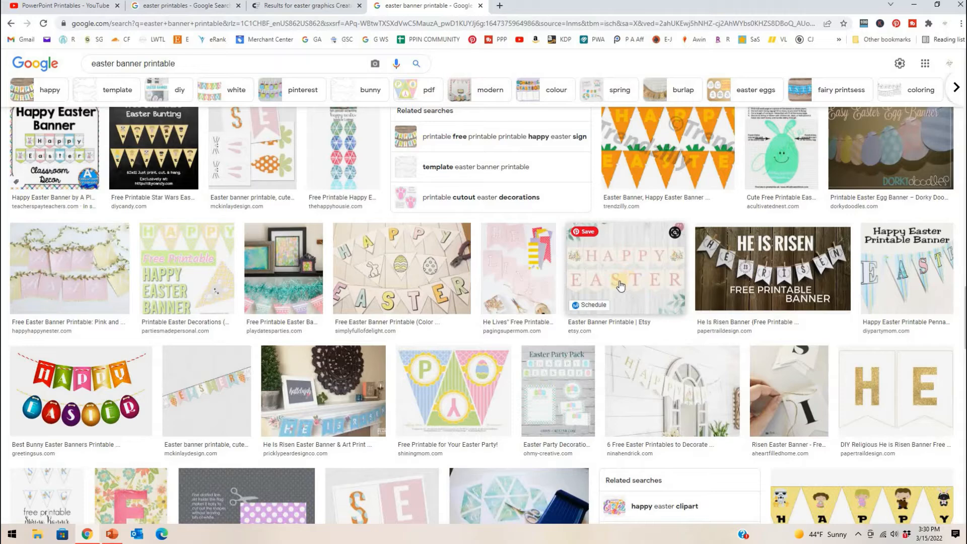
- Switch to PowerPoint and draw a Flowchart Off-page Connector pennant, about 6.45 in high by 4.28 in wide, on the slide's left half
left_click(112, 534)
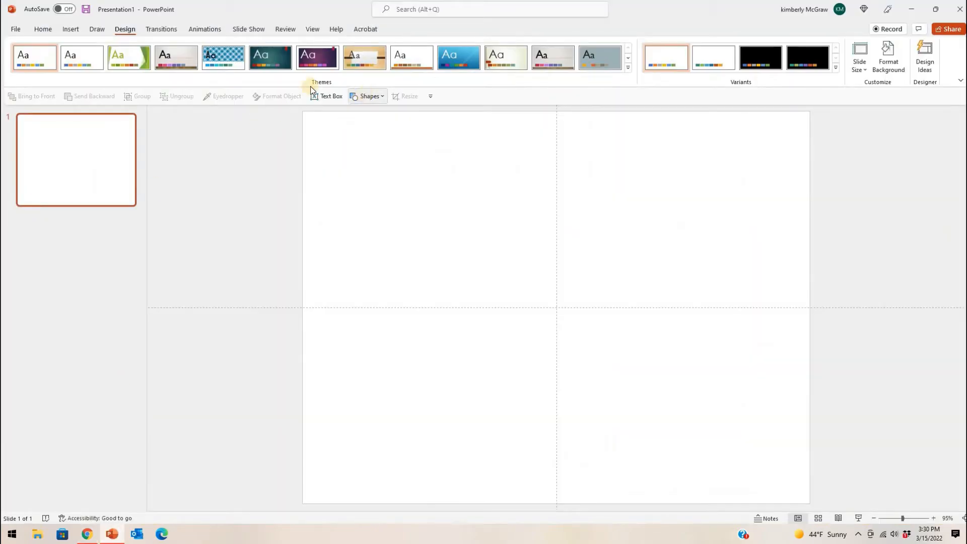
left_click(69, 30)
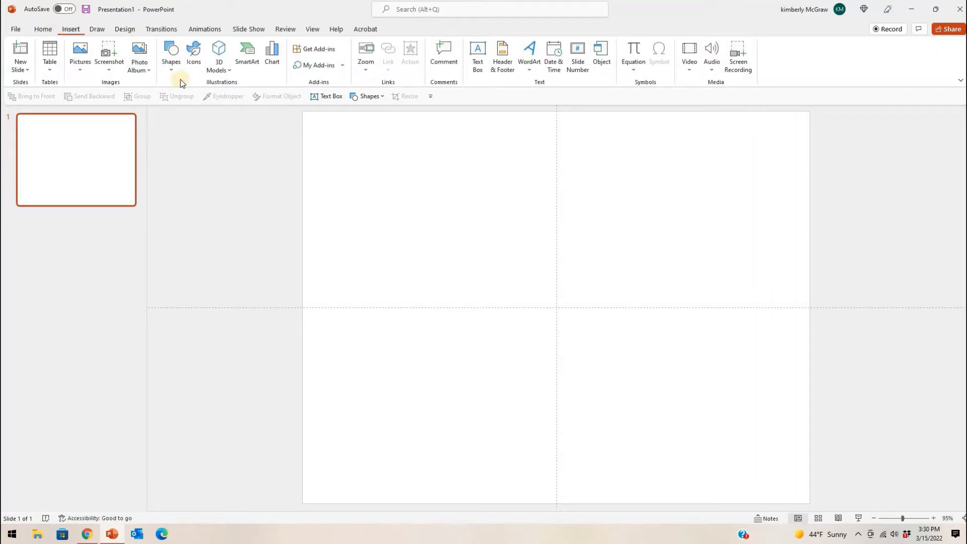
left_click(176, 73)
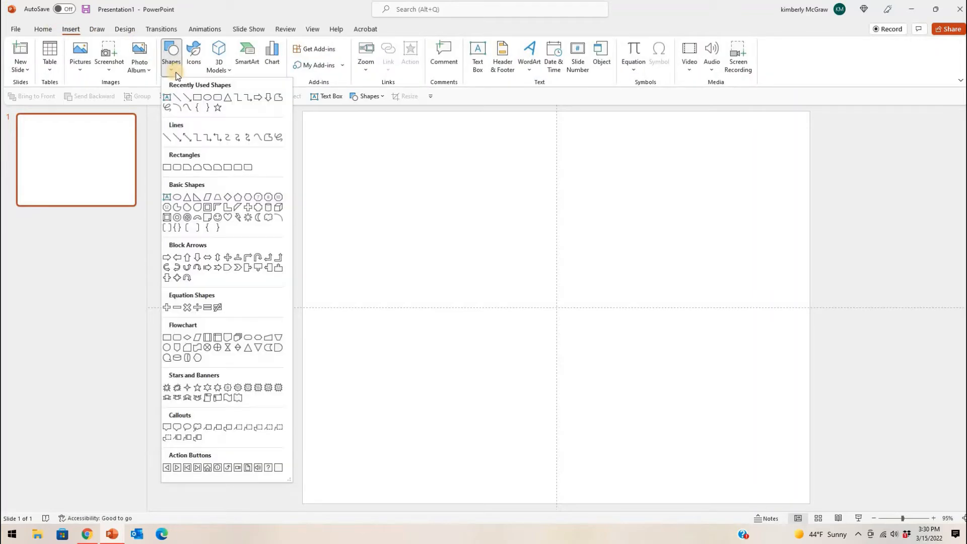
left_click(177, 348)
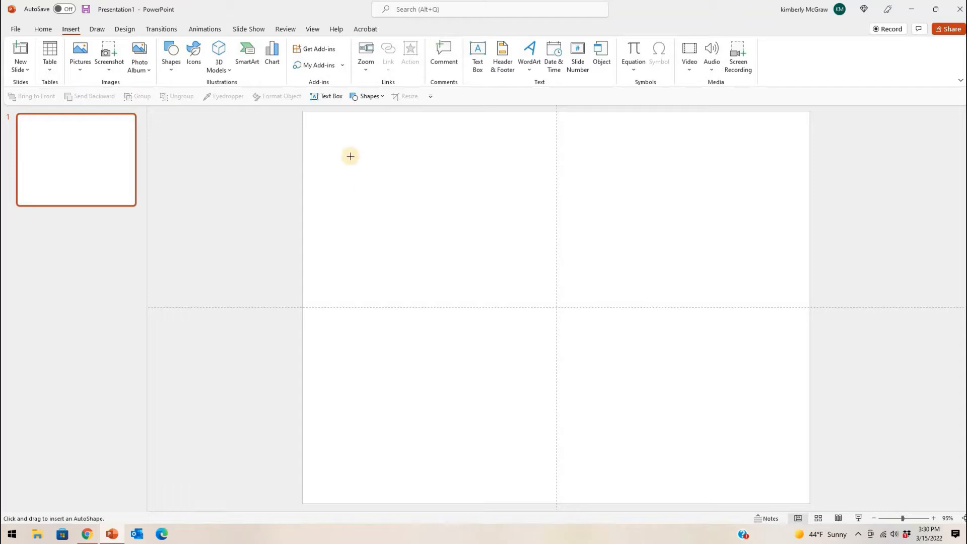
left_click_drag(341, 152, 539, 448)
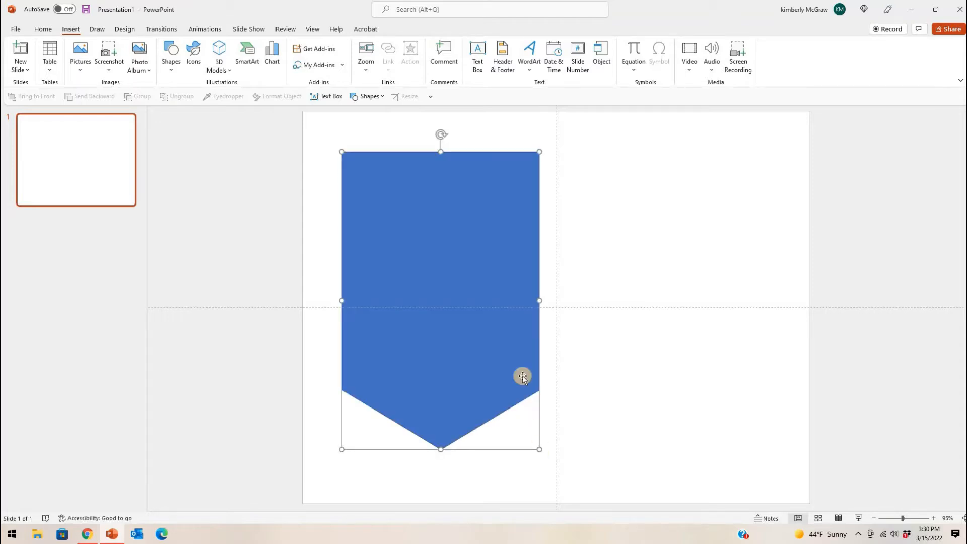
left_click_drag(489, 237, 484, 237)
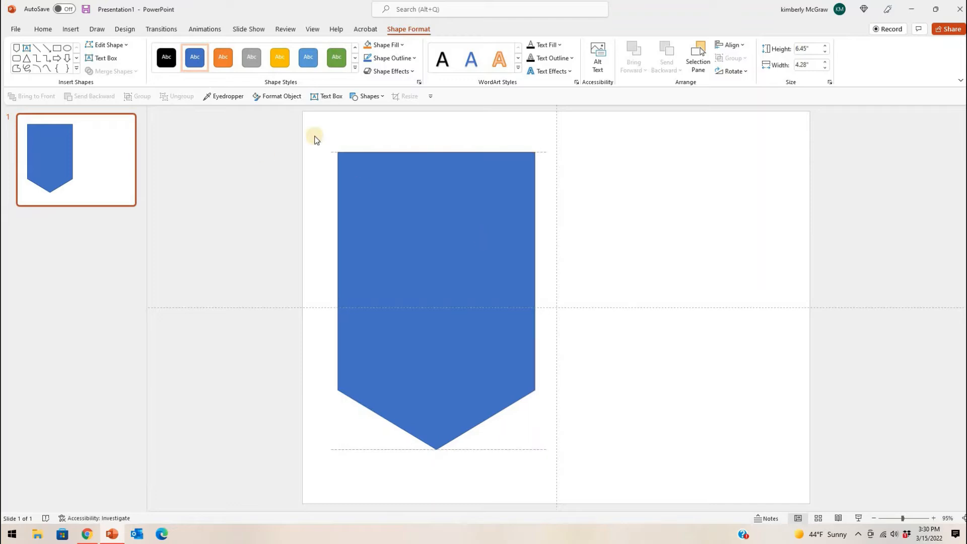
- Resize the pennant to 7 in high by 5 in wide and move it toward the slide's left edge, centered vertically
left_click(433, 227)
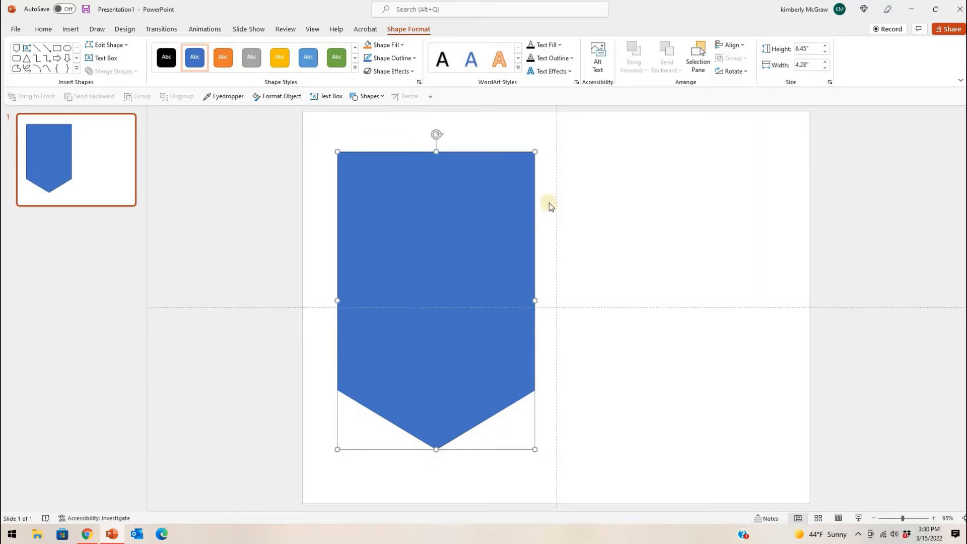
left_click(818, 48)
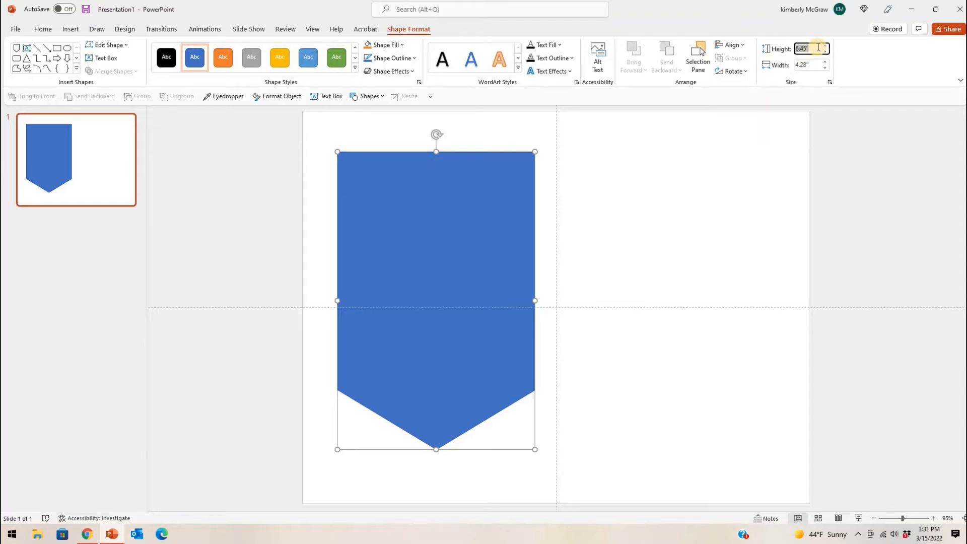
type("7")
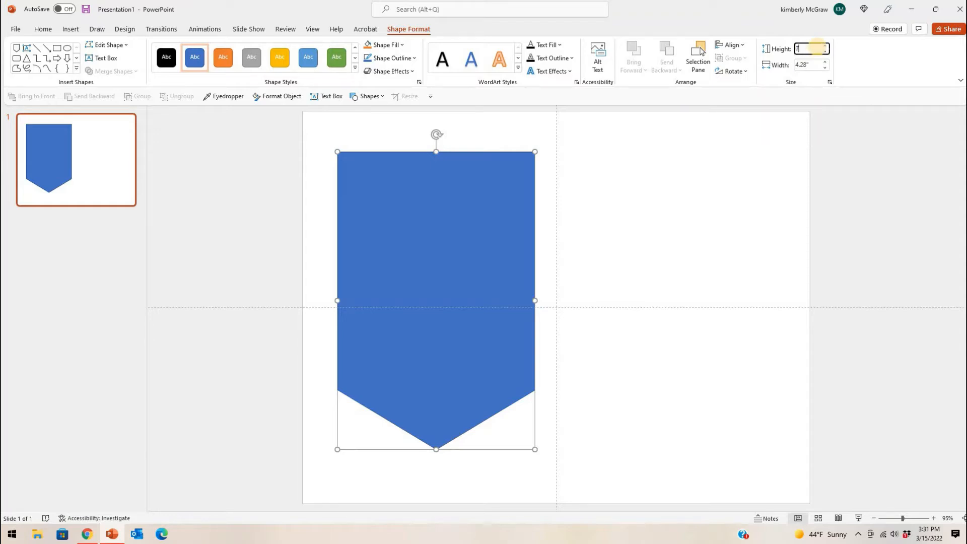
left_click(813, 63)
type("5")
key("Return")
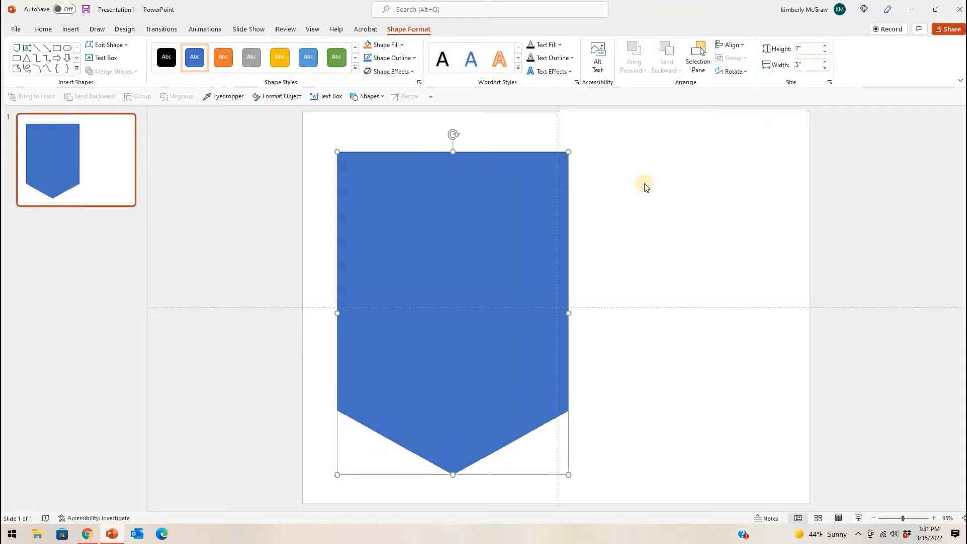
left_click_drag(537, 194, 515, 189)
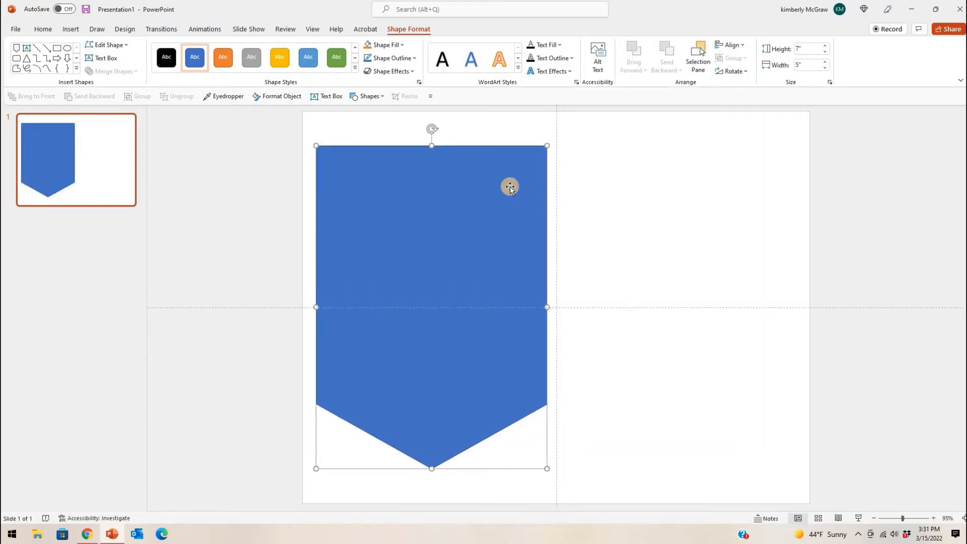
- Remove the pennant's blue fill while keeping its outline, and bring up the shape's context options
left_click(403, 48)
left_click(391, 156)
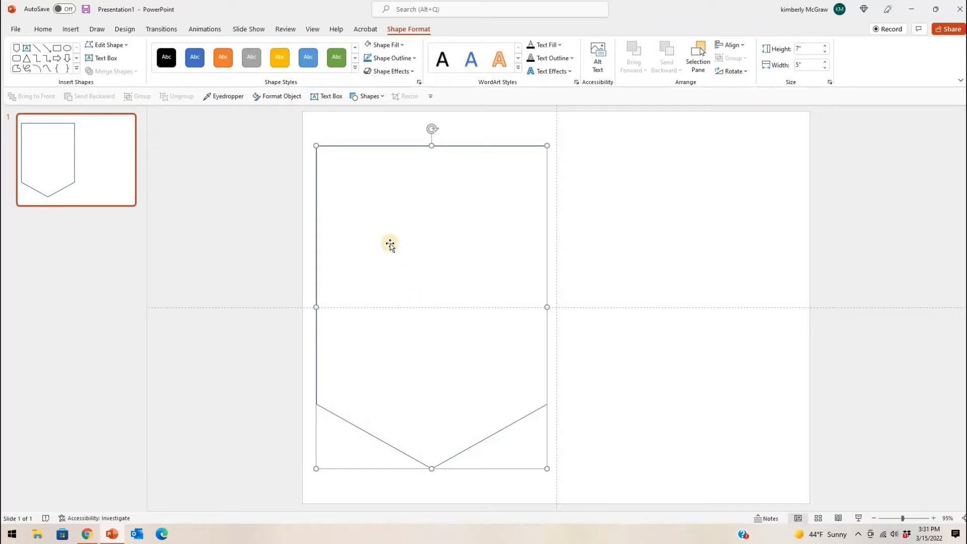
right_click(482, 252)
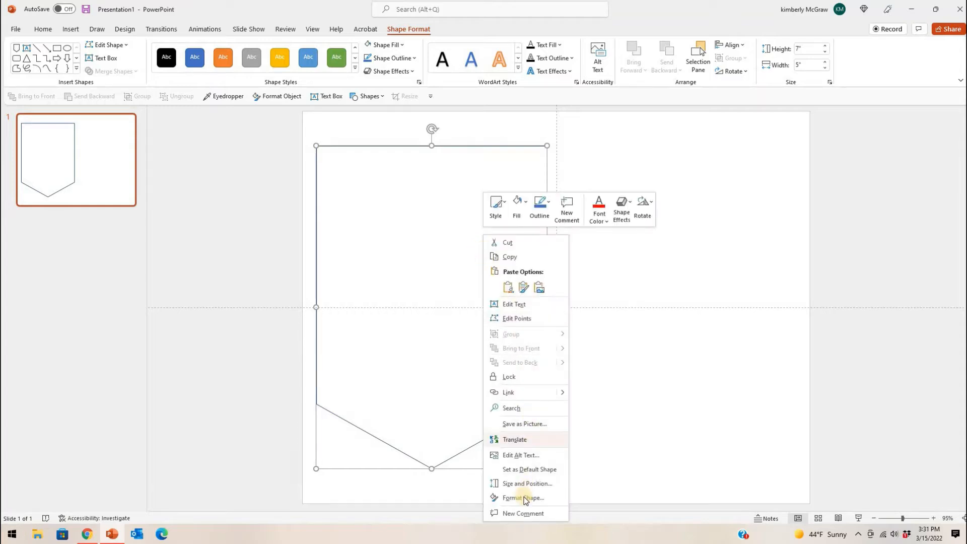
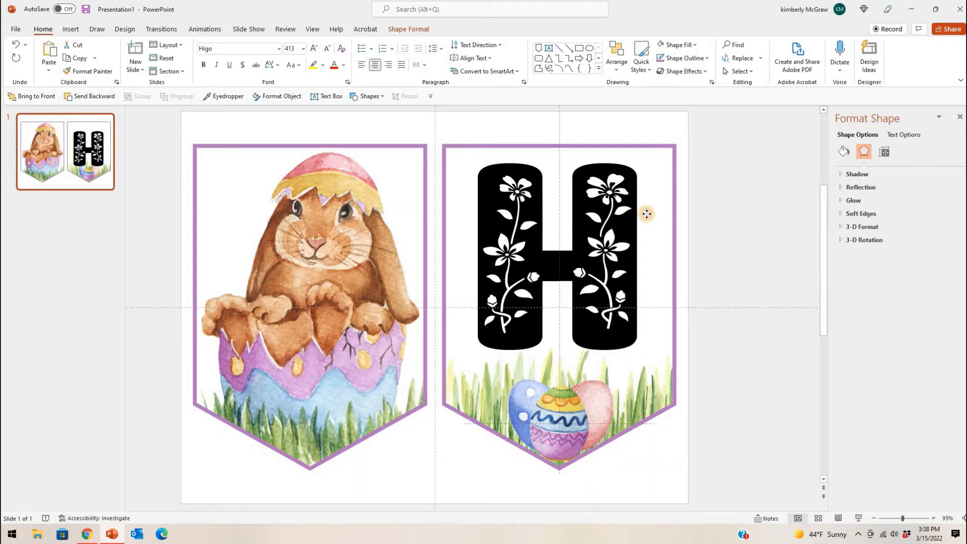
- Nudge the letter H down slightly and recolor it with the Eyedropper, sampling the dark purple of the patterned egg
key("Down")
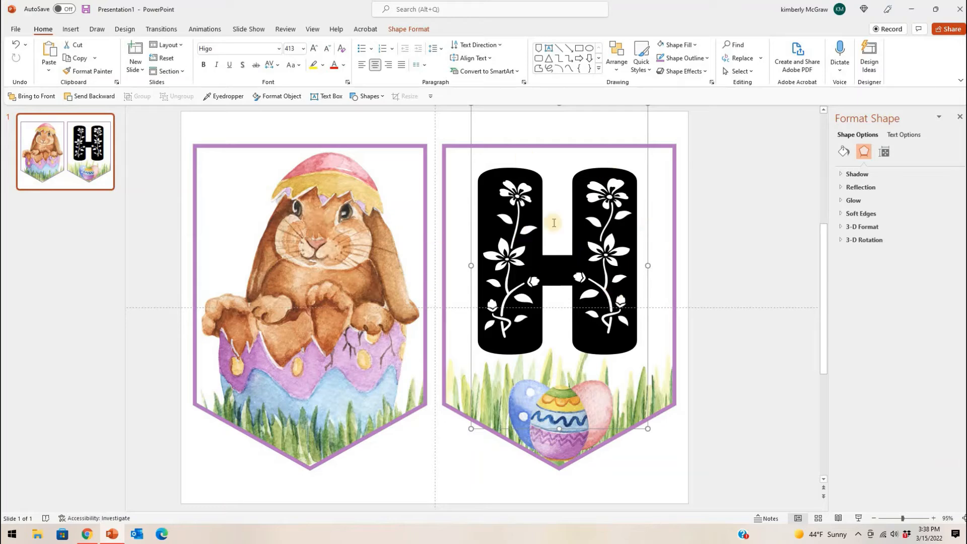
left_click(344, 65)
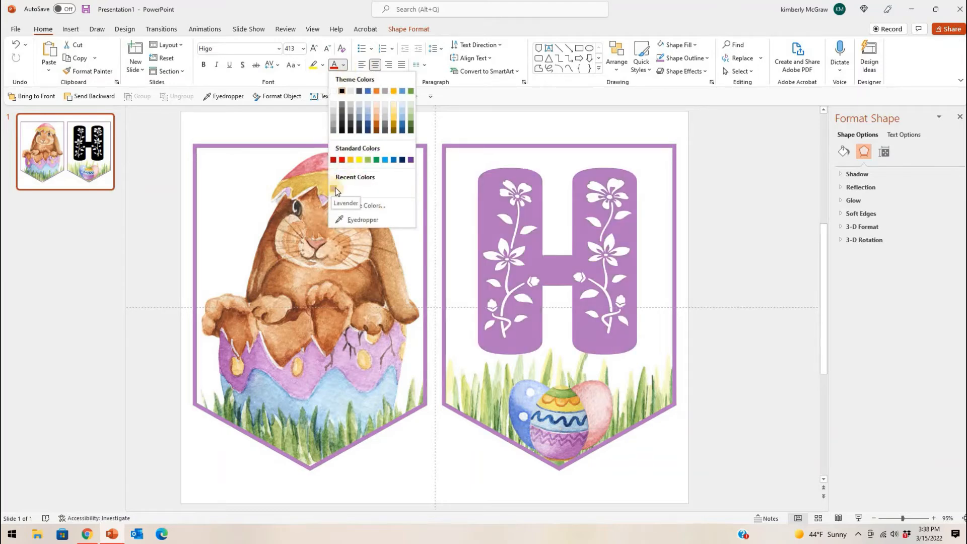
left_click(370, 222)
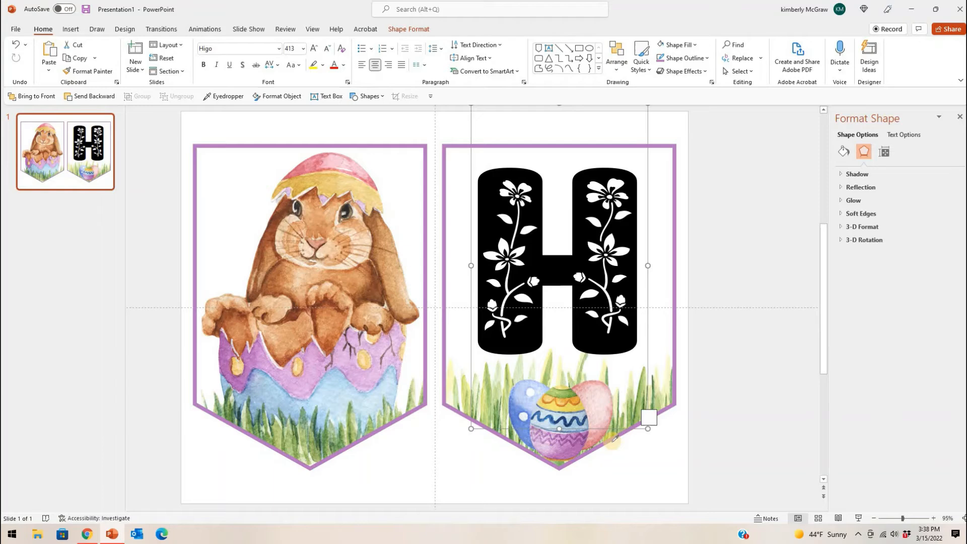
left_click(586, 434)
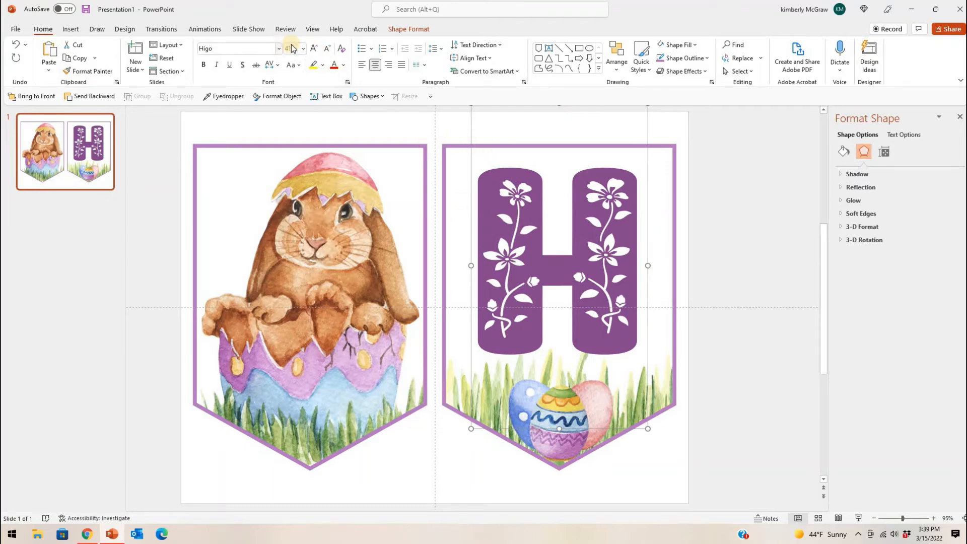
left_click(760, 208)
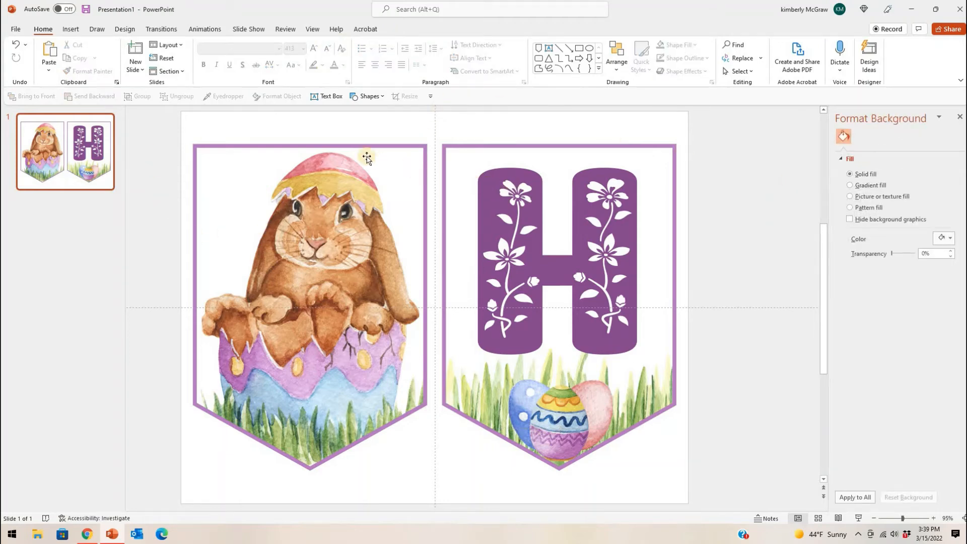
- Switch to Chrome and examine pennant colors and designs in the "easter banner printable" image results, previewing the Egg Hunt banner
left_click(87, 534)
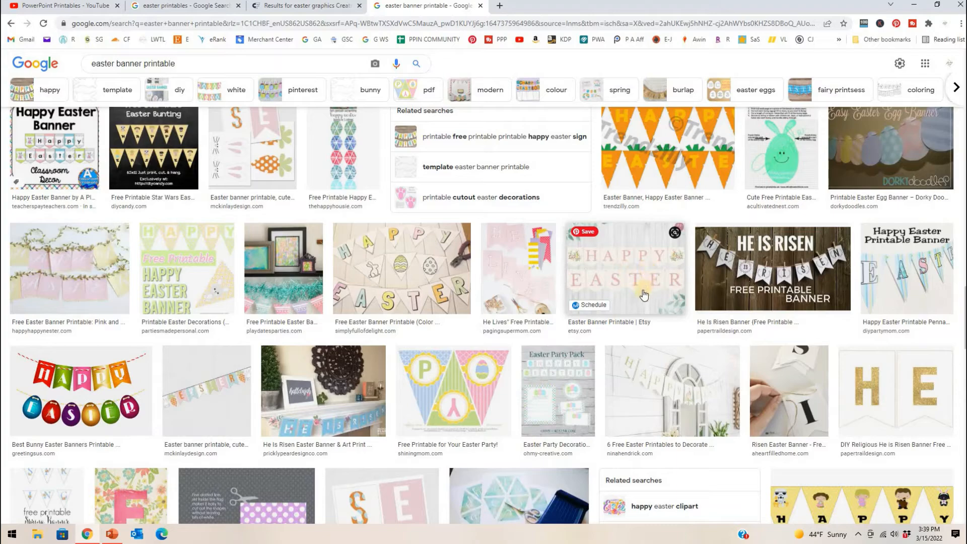
scroll(642, 289, "down", 1)
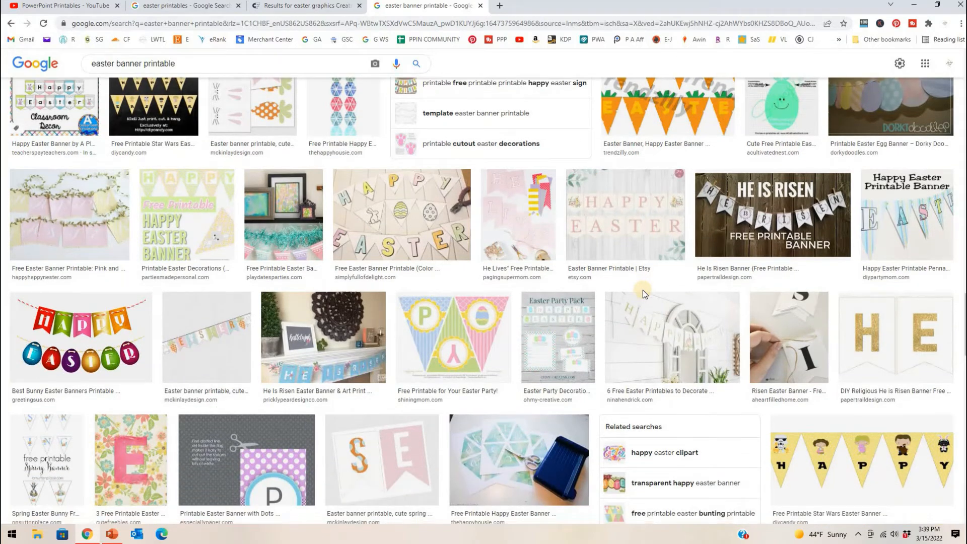
scroll(642, 290, "down", 3)
scroll(642, 293, "down", 2)
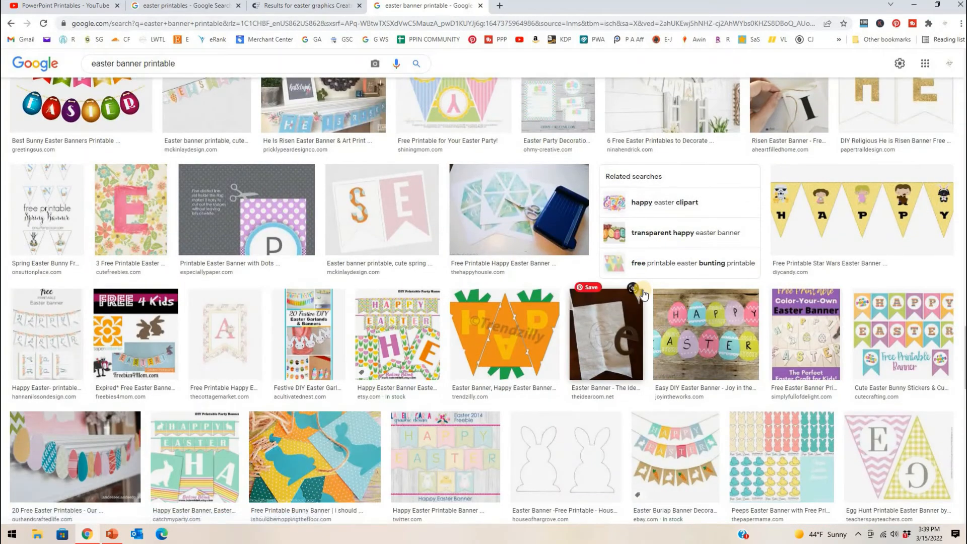
scroll(643, 294, "down", 2)
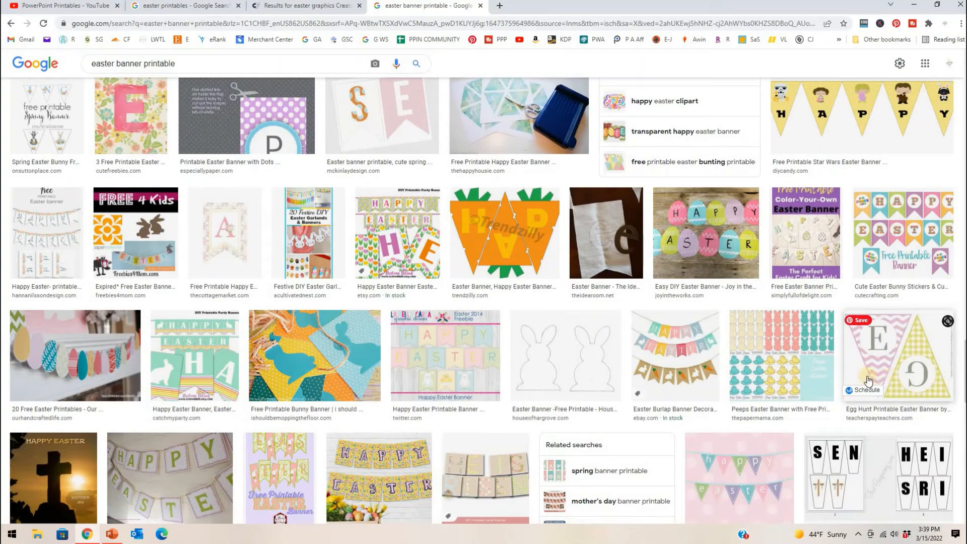
scroll(867, 380, "down", 2)
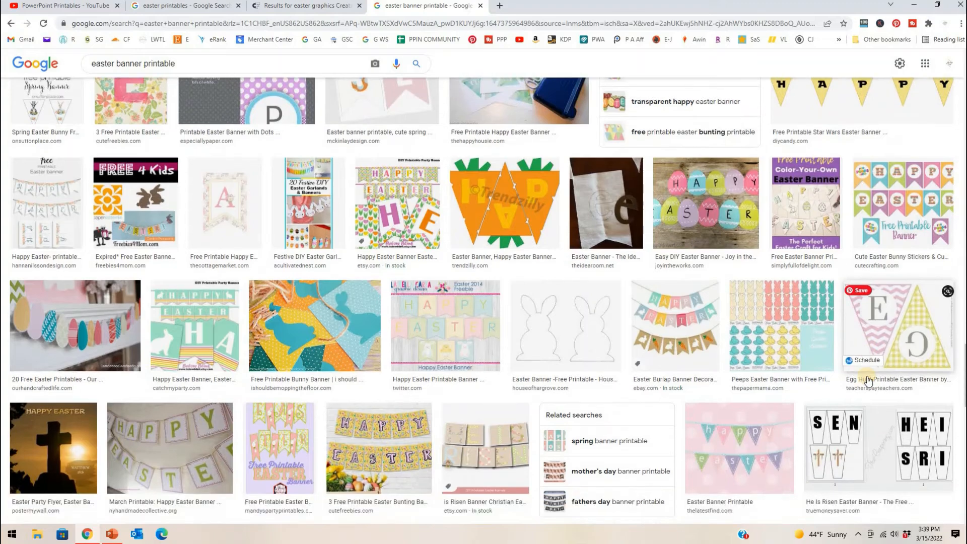
scroll(867, 380, "down", 2)
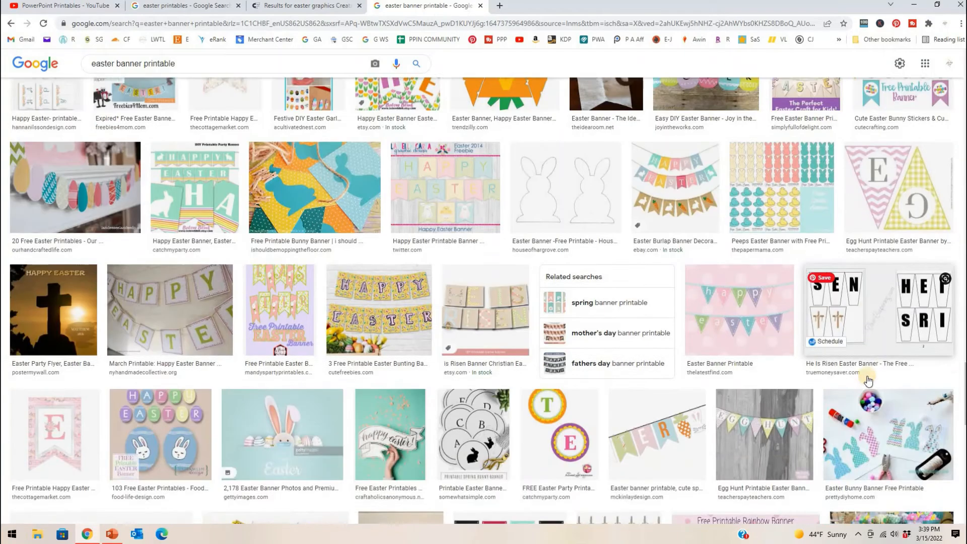
scroll(867, 380, "down", 1)
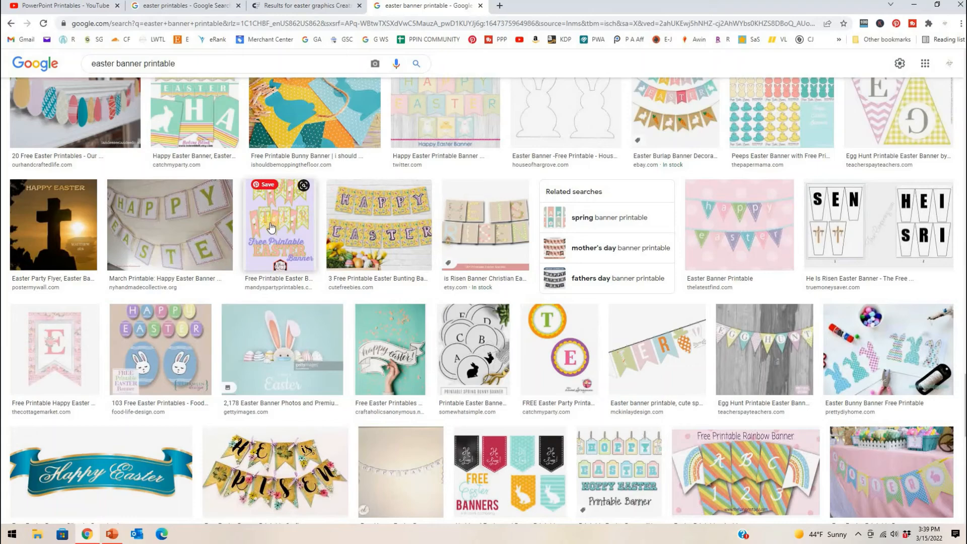
left_click(756, 351)
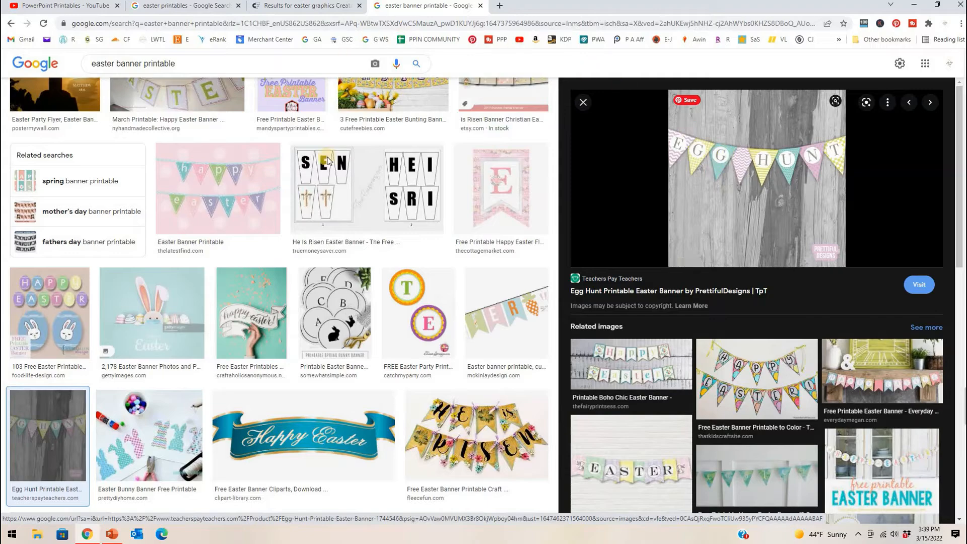
- Switch back to PowerPoint and recolor the H pennant's outline with the Eyedropper, sampling the green at the top of the patterned egg
left_click(111, 532)
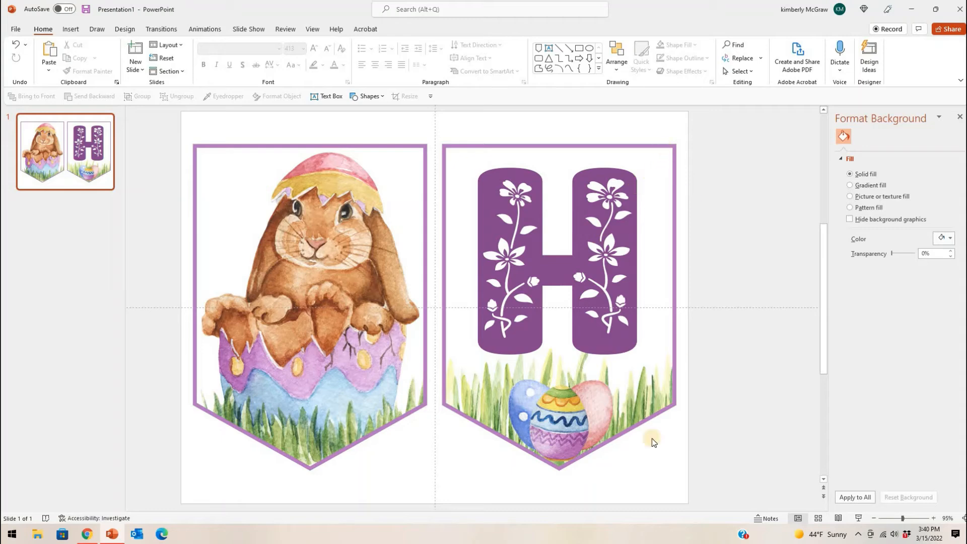
left_click(675, 191)
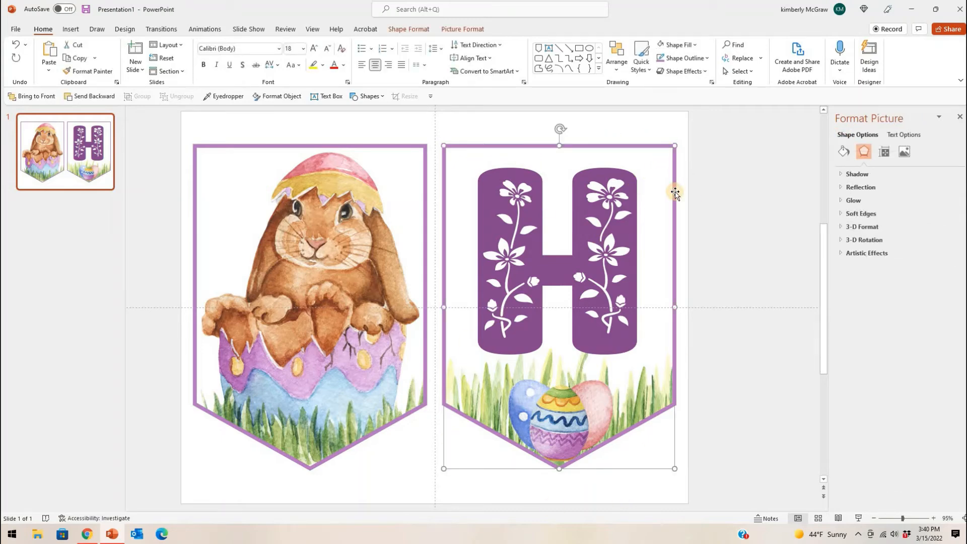
left_click(703, 59)
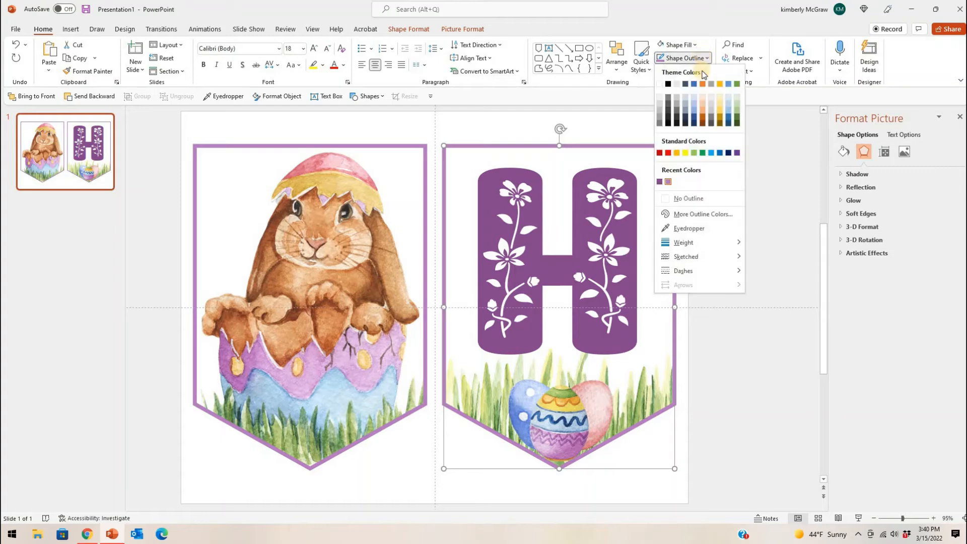
left_click(677, 228)
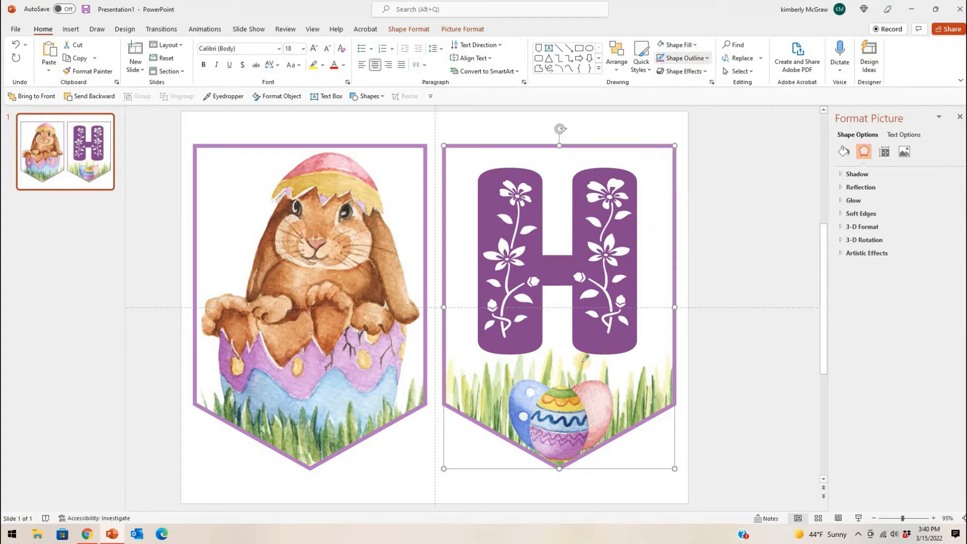
left_click(573, 385)
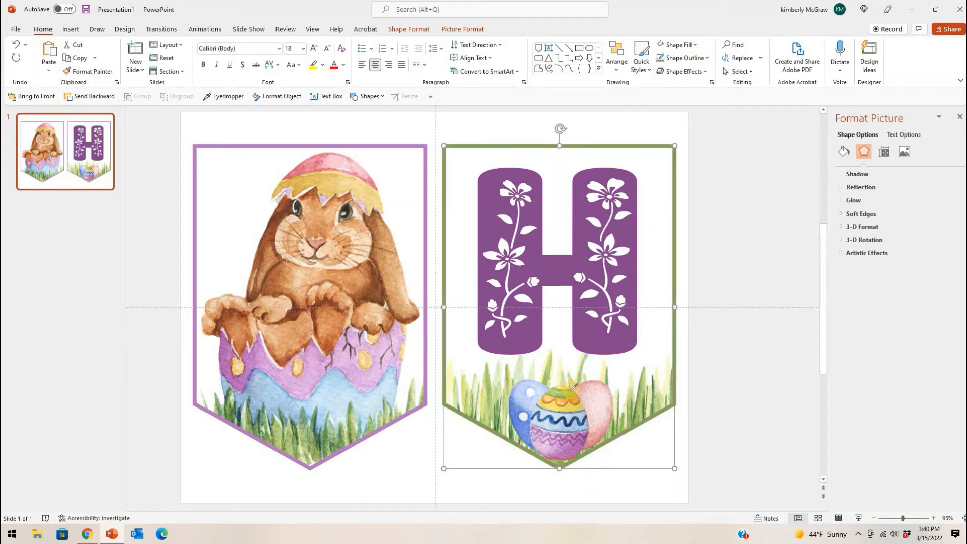
left_click(730, 173)
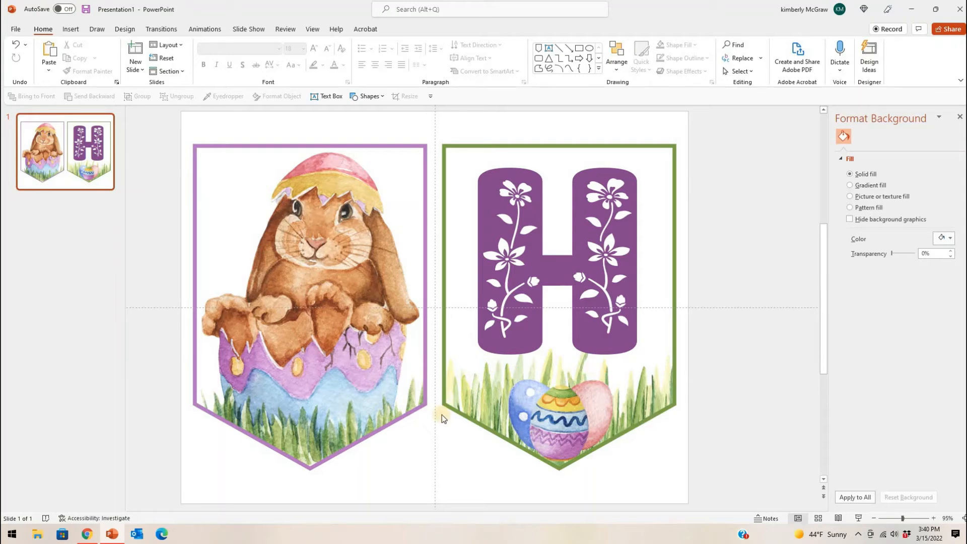
- Insert the single daffodil picture, file 30, from the Spring Easter Rabbit folder
left_click(70, 29)
left_click(80, 54)
left_click(92, 99)
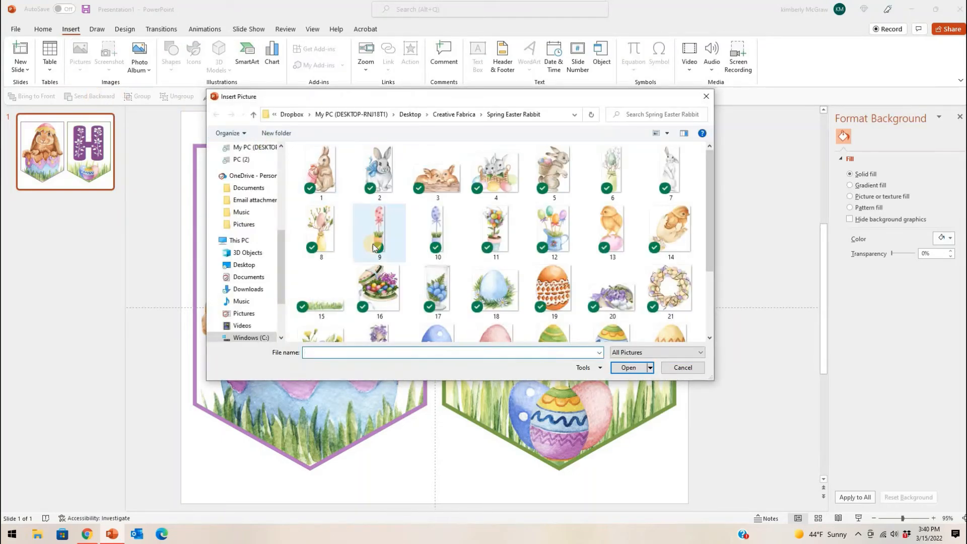
scroll(372, 244, "down", 3)
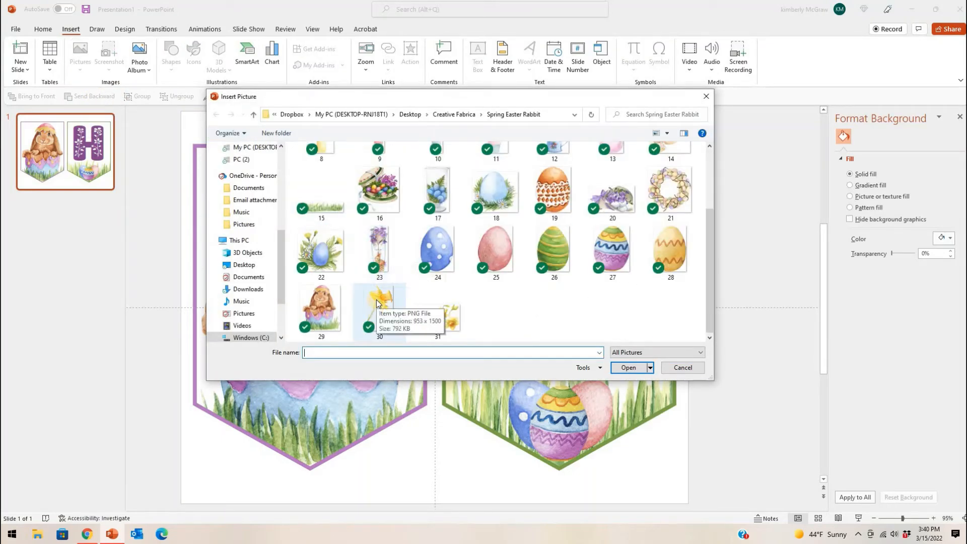
double_click(376, 300)
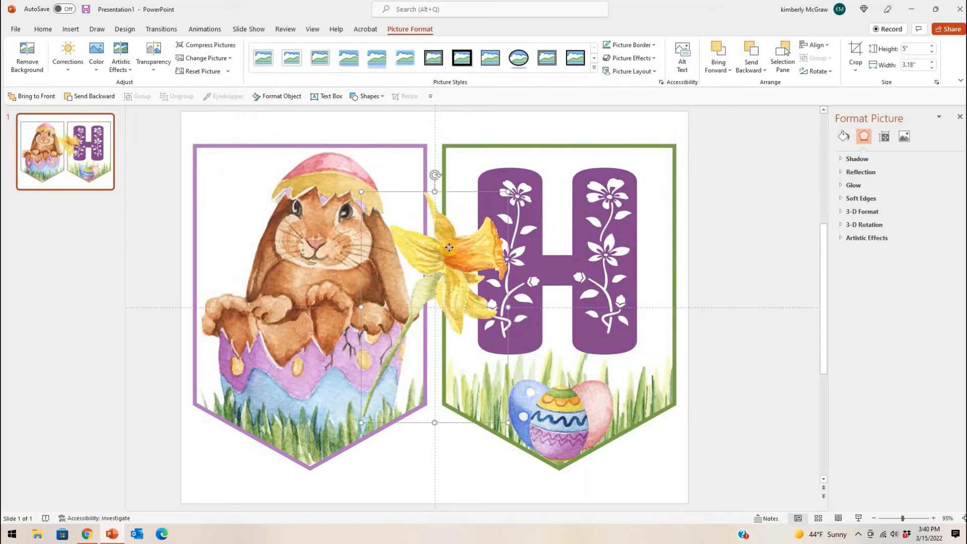
- Shrink the daffodil to about 4.25" high by 2.7" wide and place its bloom over the H pennant's upper-left corner
left_click_drag(450, 247, 463, 169)
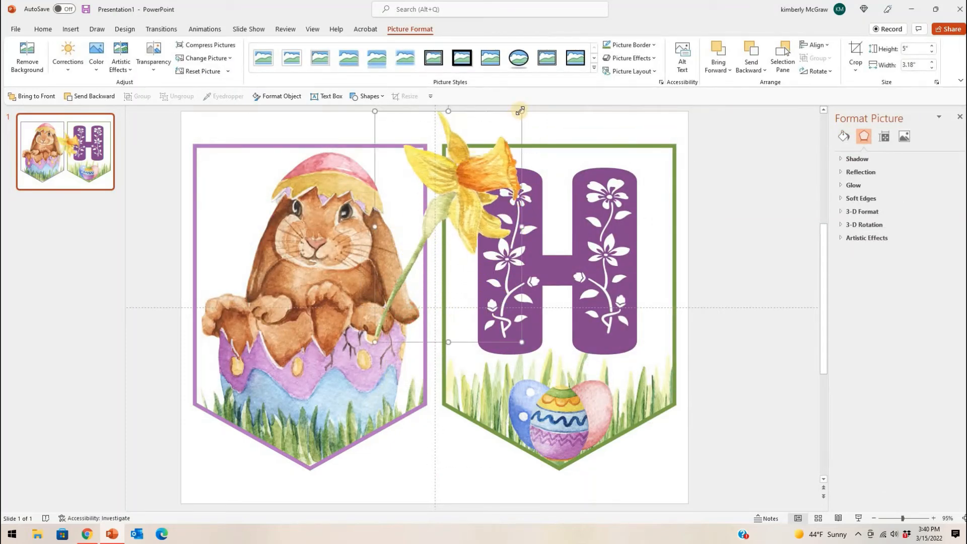
left_click_drag(521, 112, 495, 146)
left_click_drag(433, 217, 443, 177)
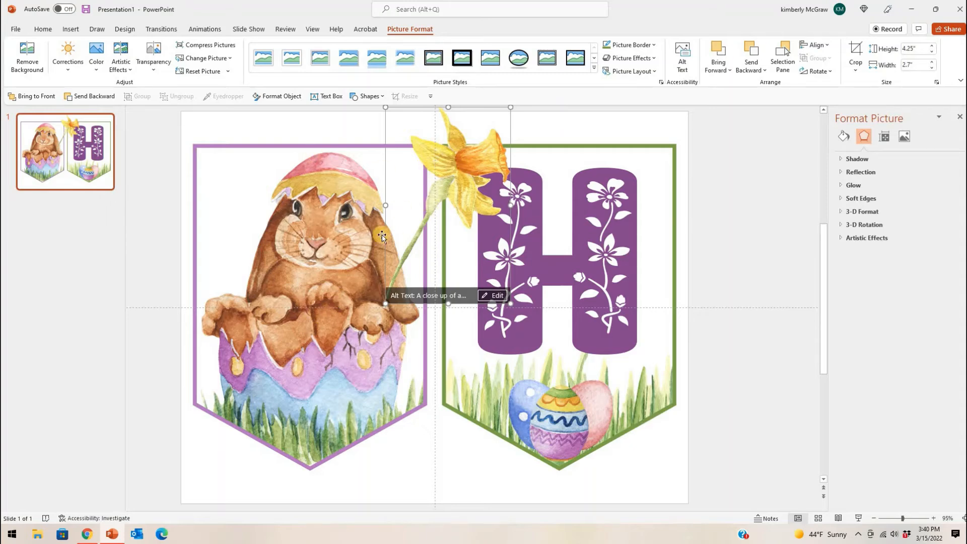
- Crop the daffodil's top and left side to the pennant's outline, leaving it about 3.42" high by 1.44" wide
left_click(855, 50)
left_click_drag(448, 109, 447, 146)
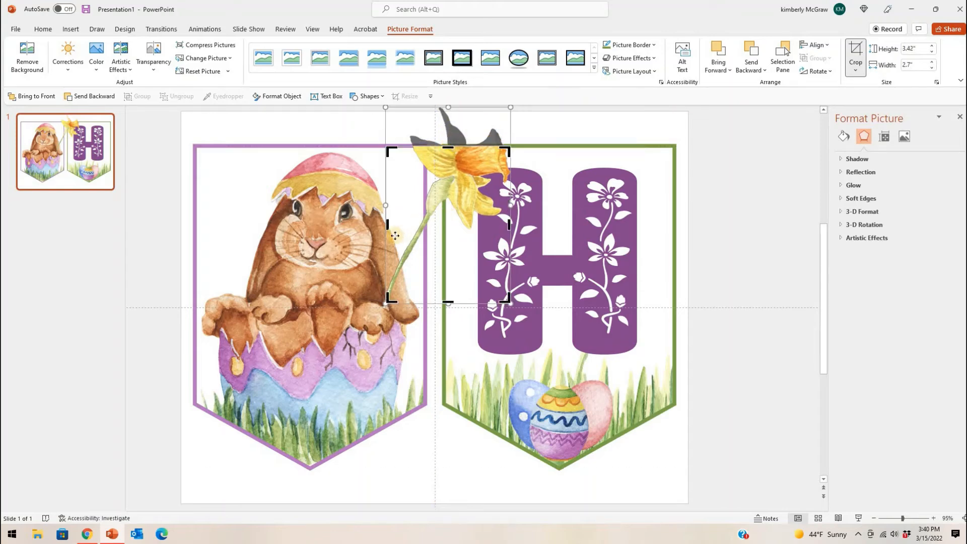
left_click_drag(386, 227, 443, 226)
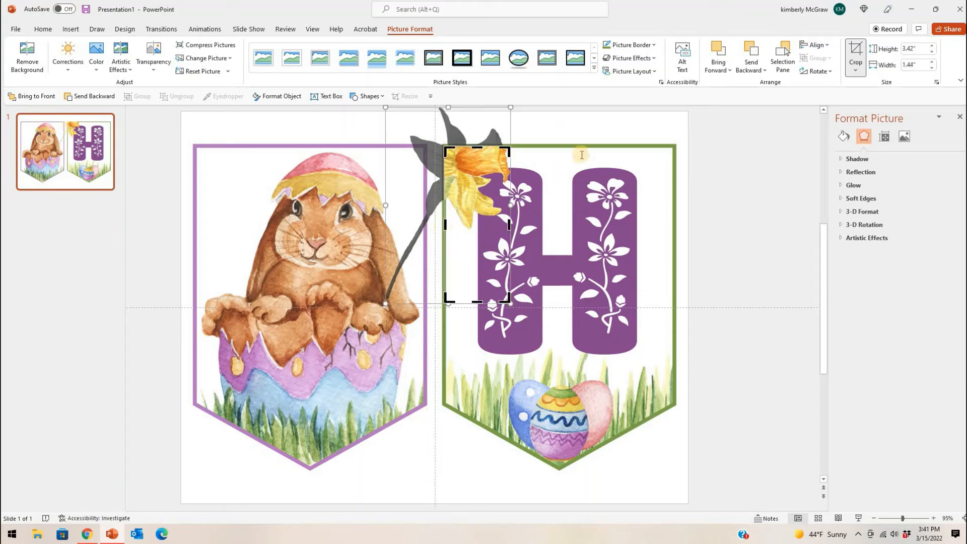
left_click(488, 177)
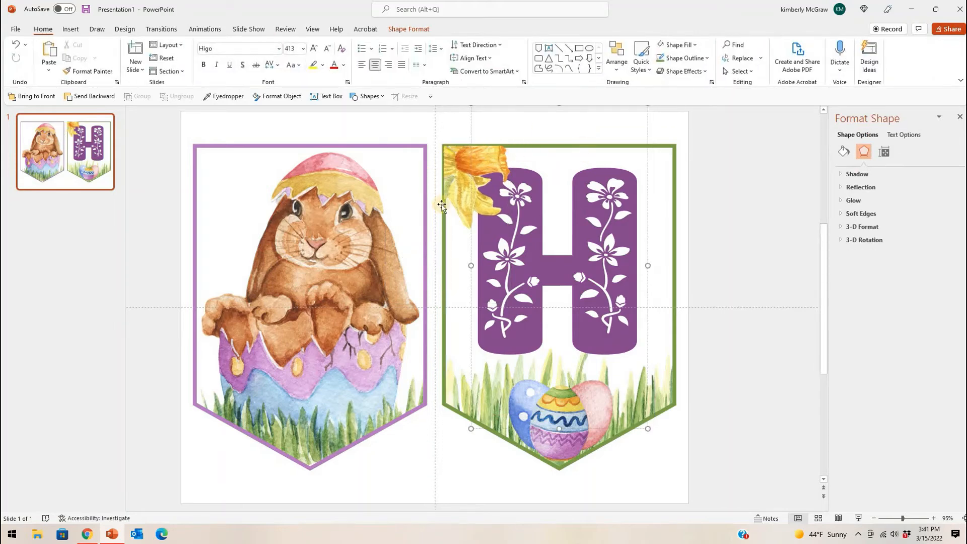
- Nudge the cropped daffodil slightly down and right so it sits inside the pennant's green outline
left_click(461, 179)
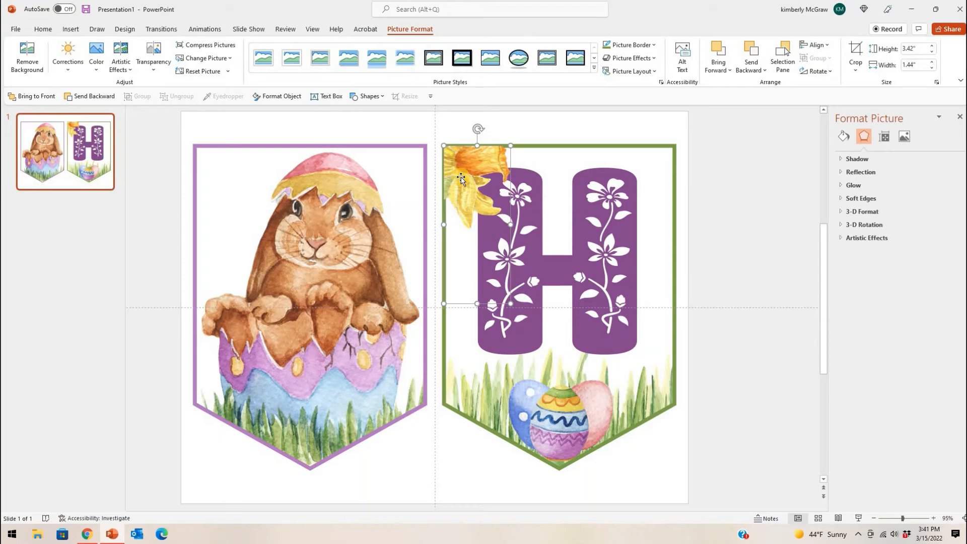
key("Down")
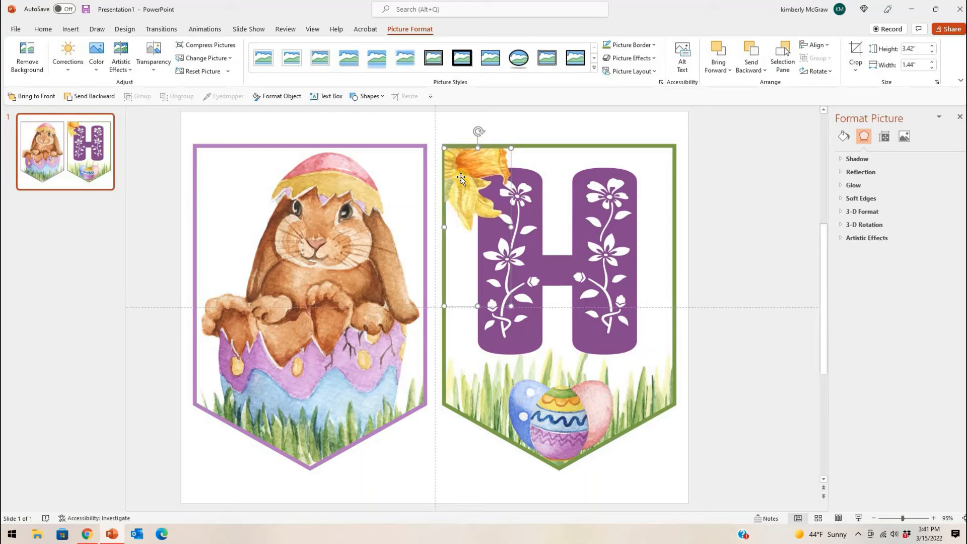
key("Right")
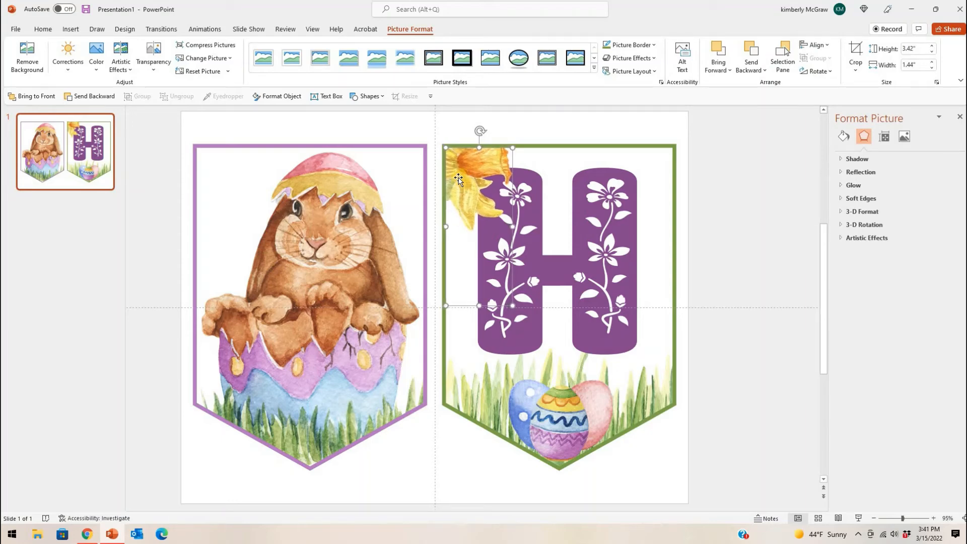
left_click(551, 126)
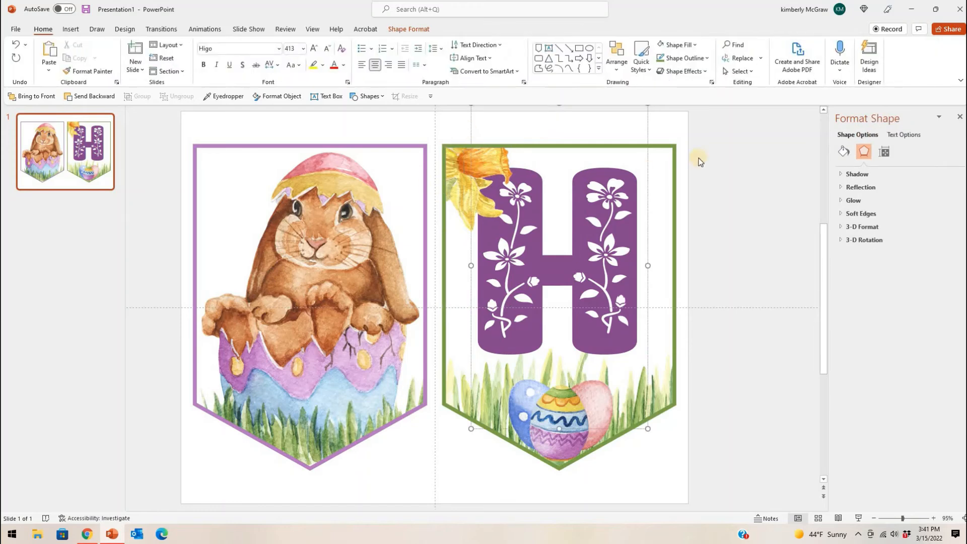
left_click(712, 179)
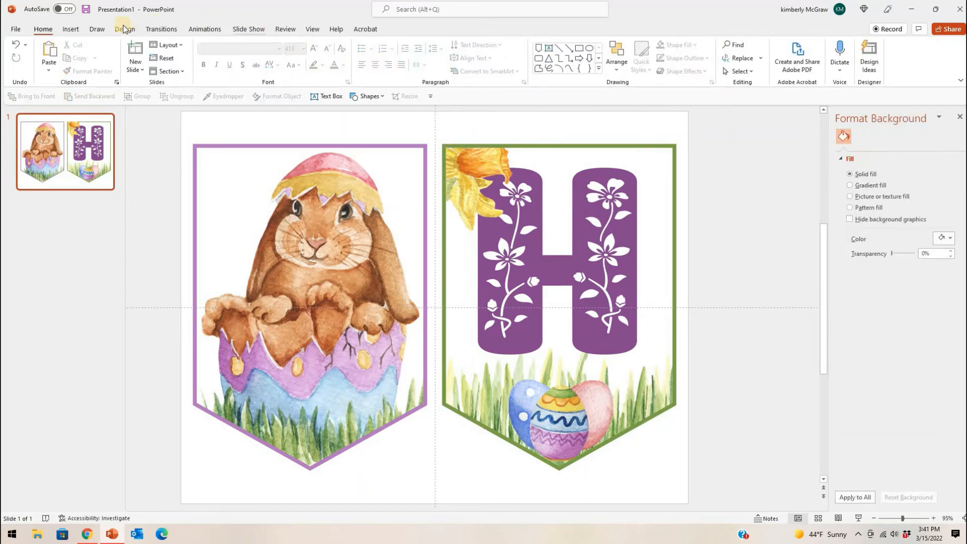
- Insert the daffodil cluster picture, file 31, from the Spring Easter Rabbit folder
left_click(77, 31)
left_click(80, 63)
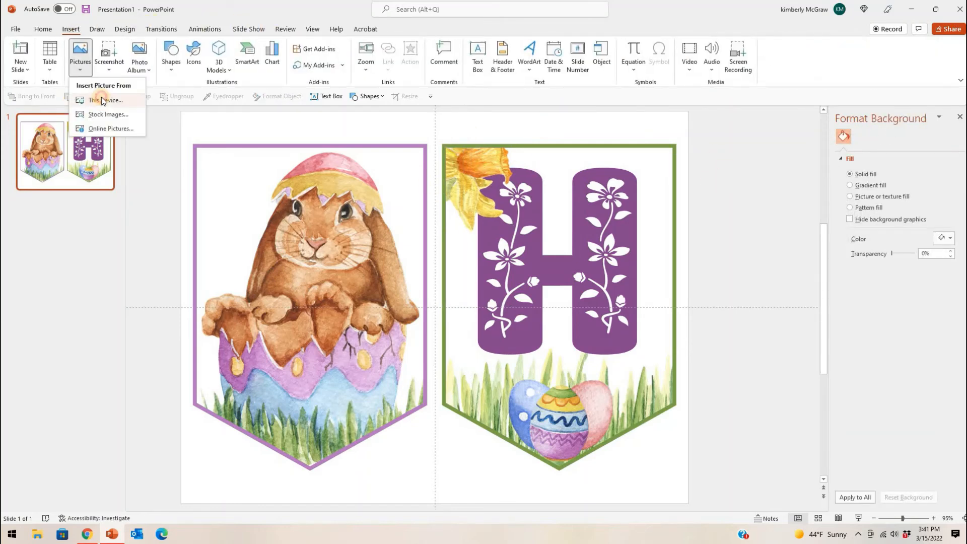
left_click(110, 96)
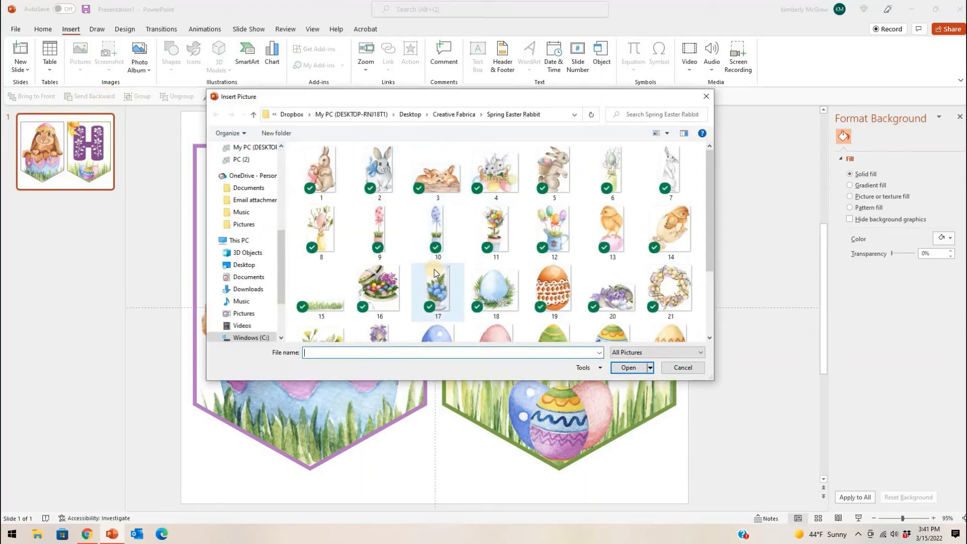
double_click(438, 321)
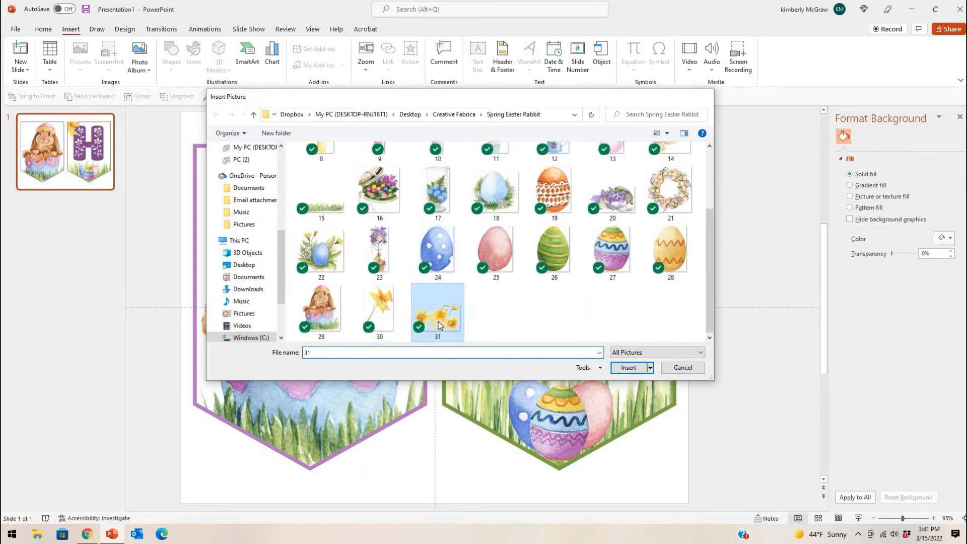
- Shrink the daffodil cluster to about 1.43" by 2.43", tilt it clockwise, and place it over the H pennant's upper-right corner
left_click_drag(483, 282, 437, 307)
left_click_drag(392, 330, 627, 180)
left_click_drag(617, 140, 651, 153)
left_click_drag(643, 192, 666, 190)
- Try the letter H at font size 344, with it and the daffodil cluster moved lower, and undo these changes
left_click(604, 276)
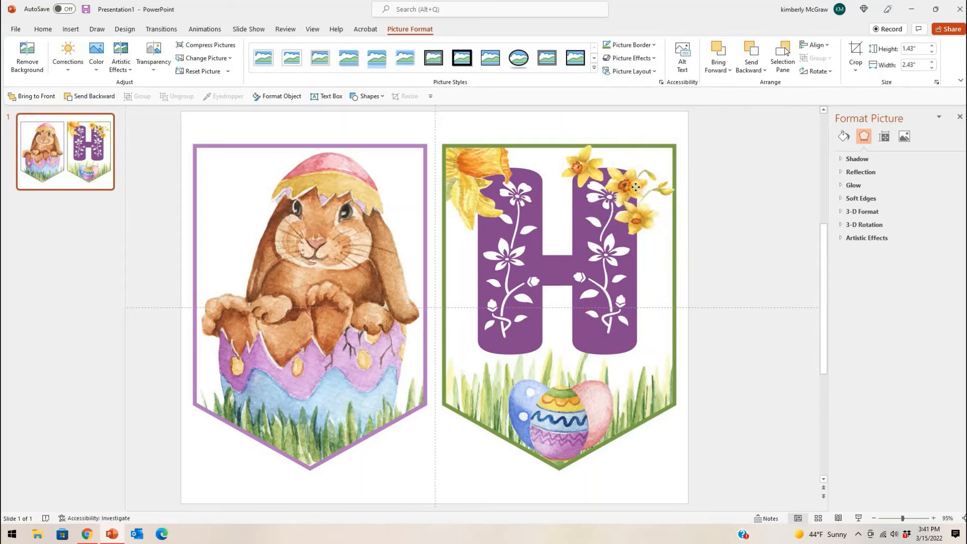
left_click(604, 276)
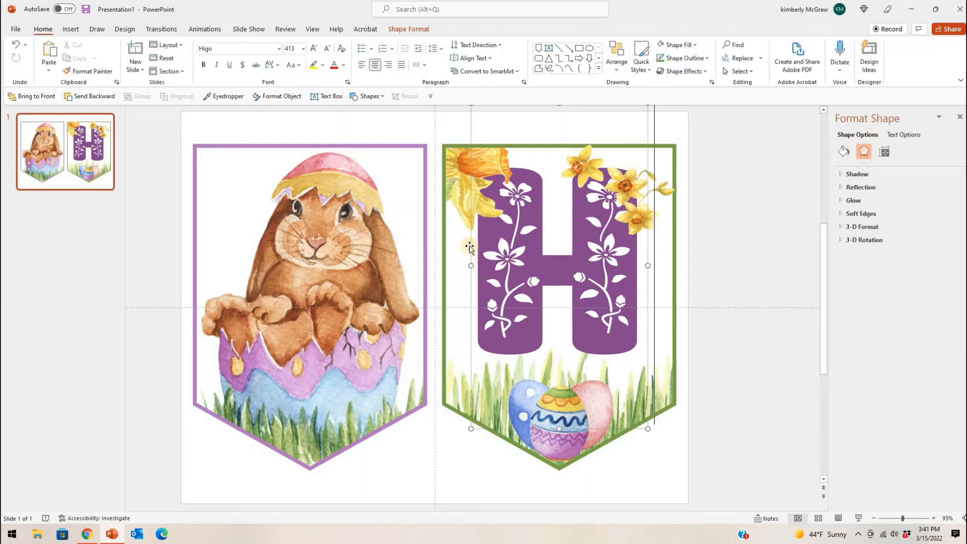
left_click(329, 48)
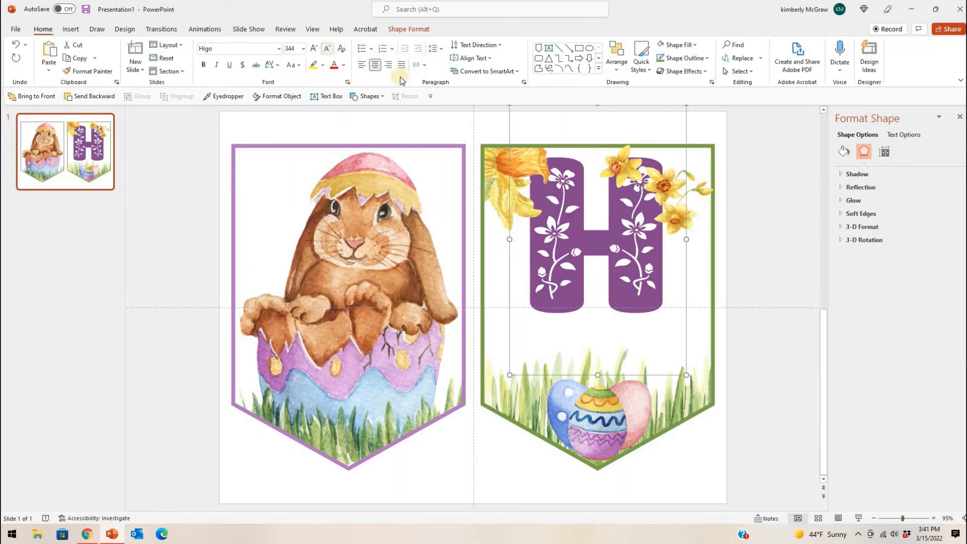
left_click(649, 289)
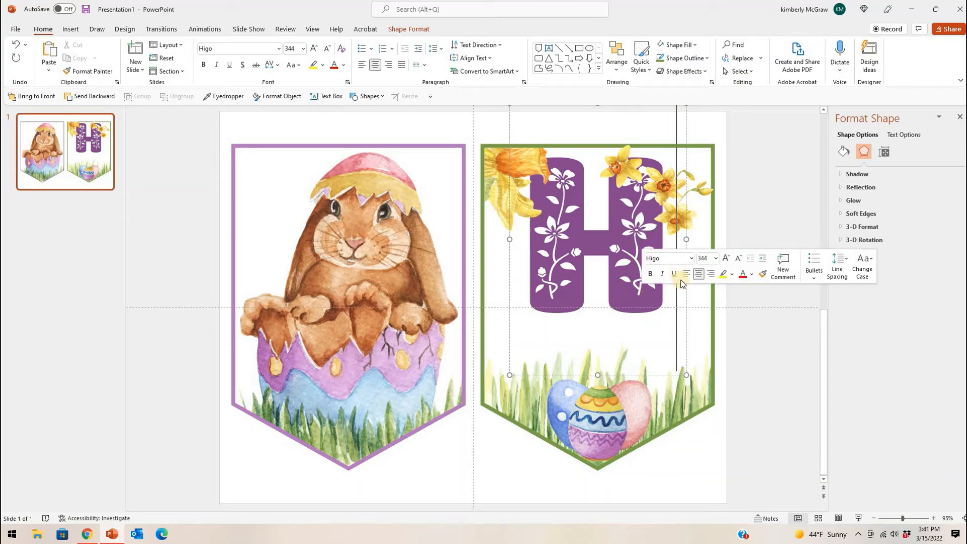
left_click_drag(685, 306, 689, 339)
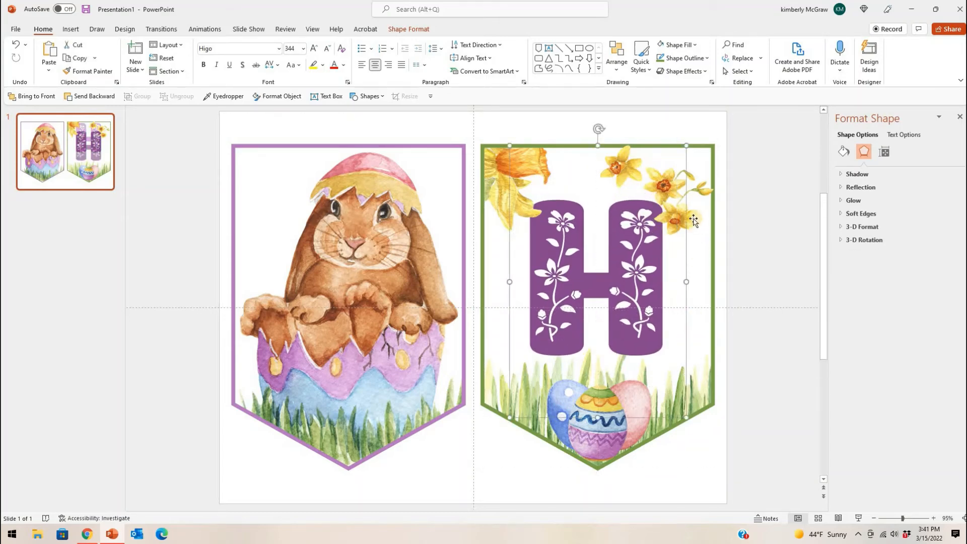
left_click(669, 171)
left_click_drag(670, 184, 669, 187)
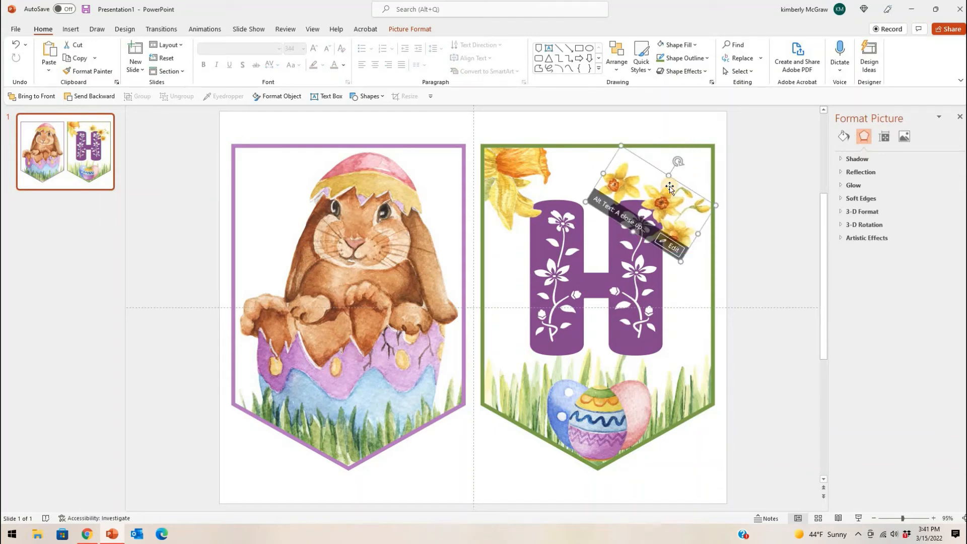
left_click(15, 46)
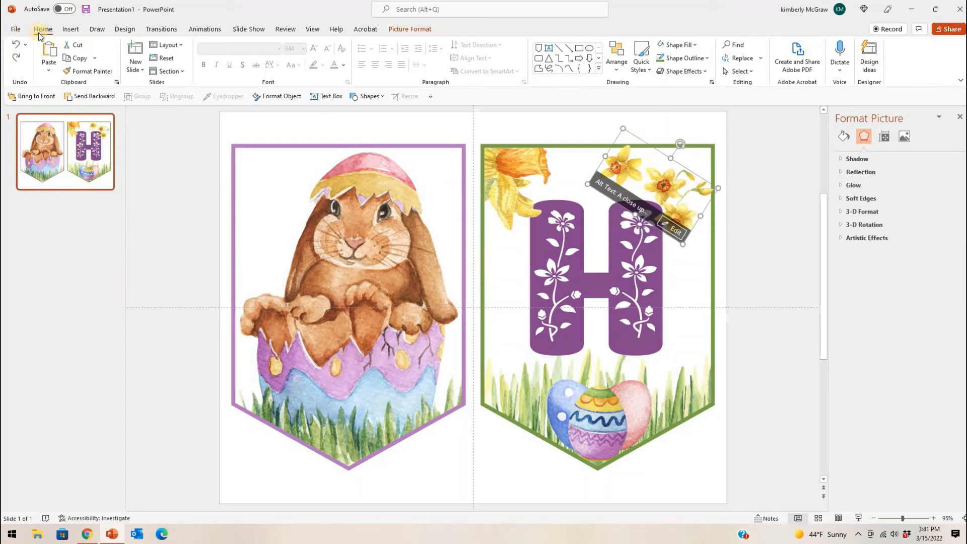
left_click(16, 45)
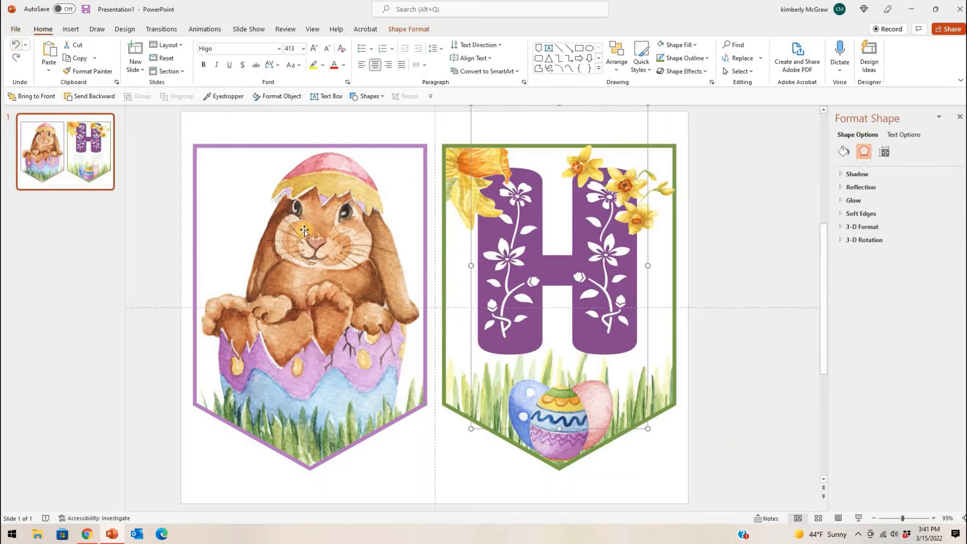
- Nudge the daffodil cluster slightly right so its buds overlap the pennant's green outline
left_click(732, 222)
left_click(649, 174)
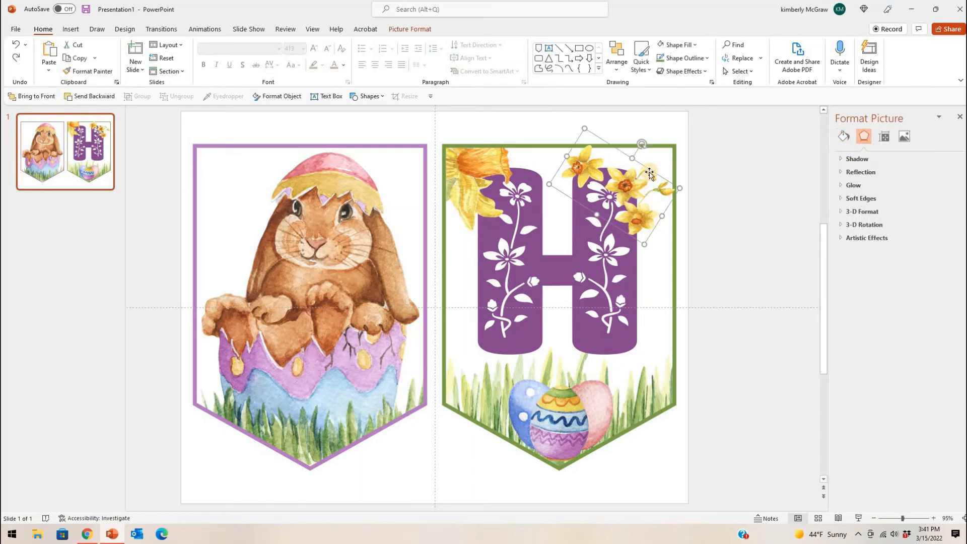
key("Right")
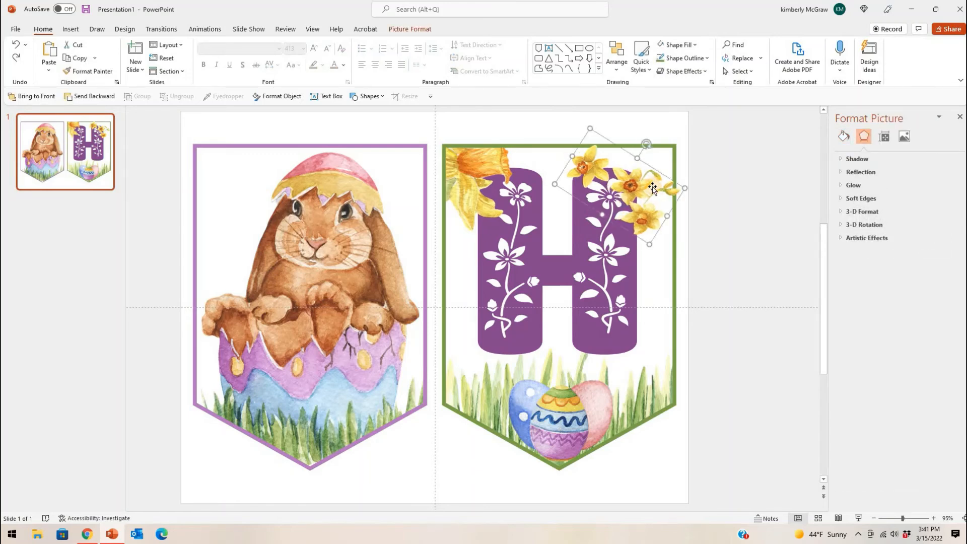
left_click(735, 167)
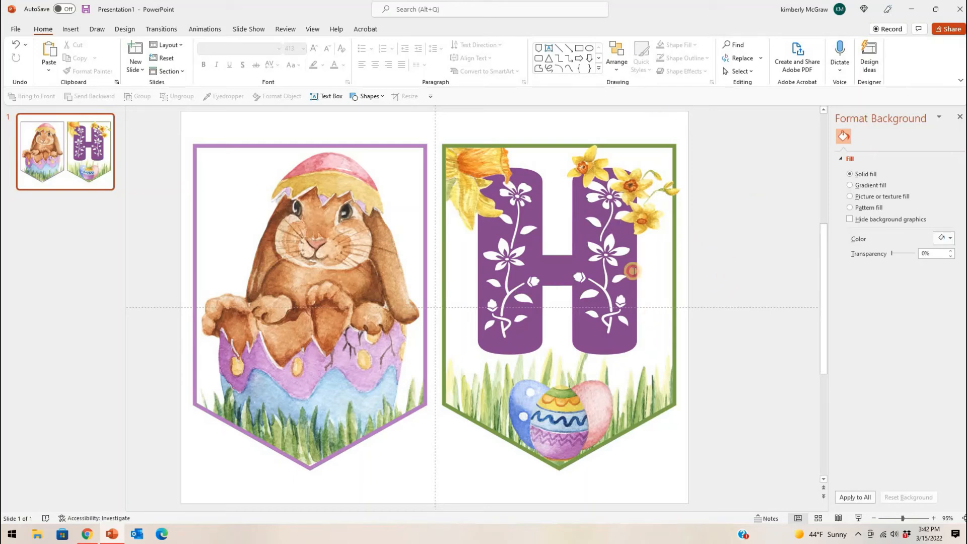
- Lower the letter H slightly within the pennant and shift the daffodil cluster a little down and right
left_click(657, 301)
left_click_drag(646, 300, 646, 306)
left_click(664, 190)
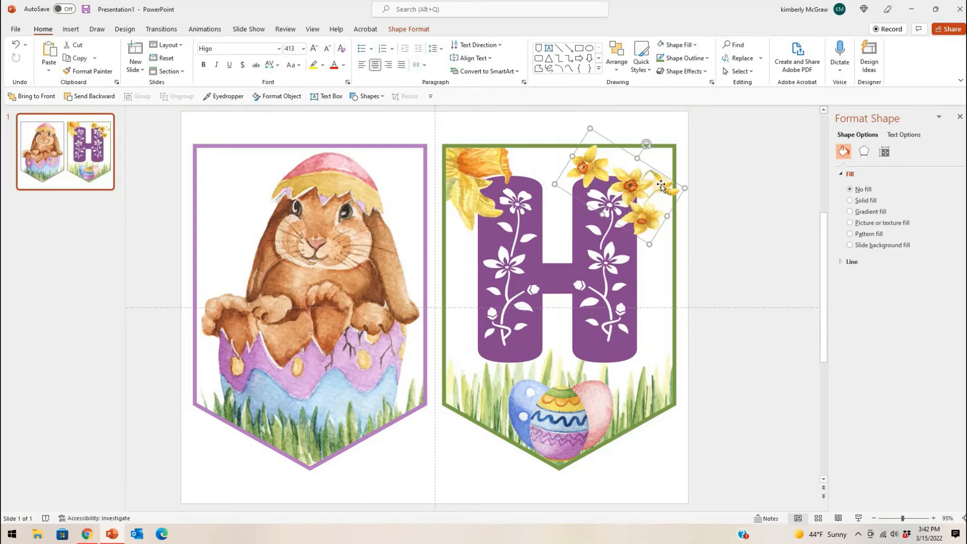
left_click_drag(658, 183, 660, 187)
left_click(719, 164)
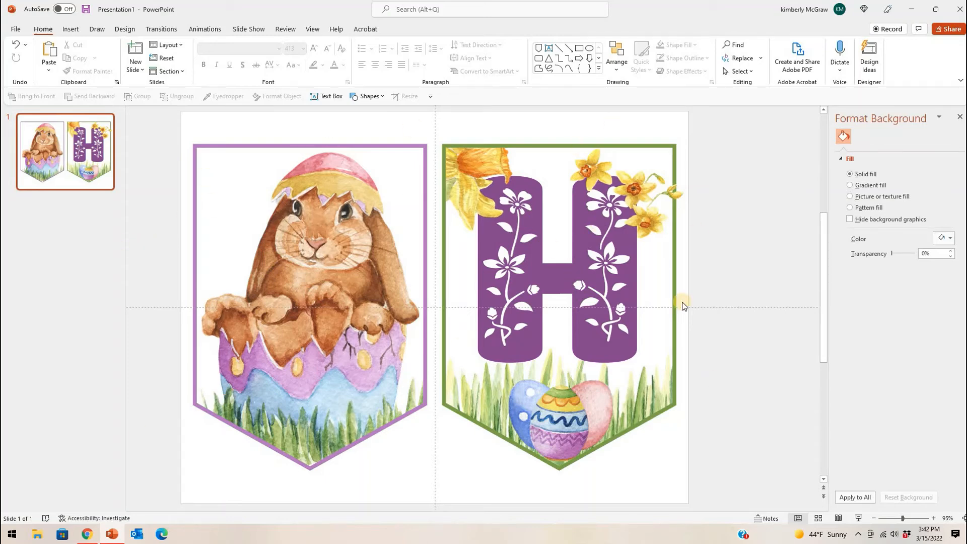
- Duplicate slide 1 and delete the bunny pennant from the copy
left_click(111, 182)
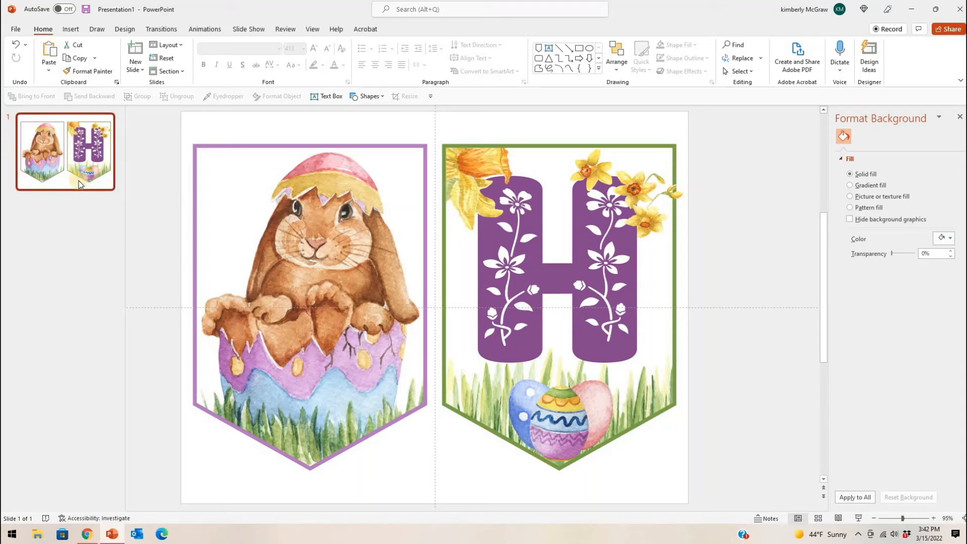
key("ctrl+v")
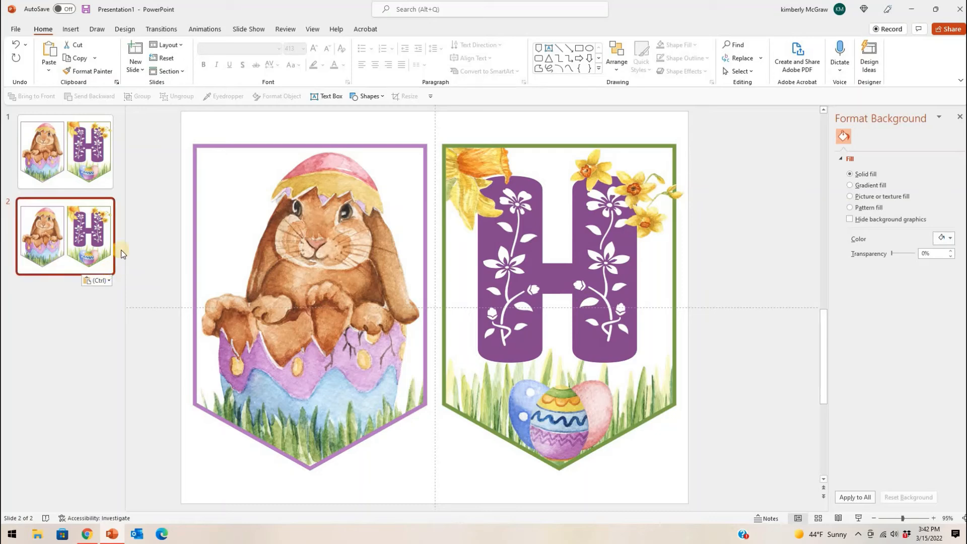
left_click(229, 168)
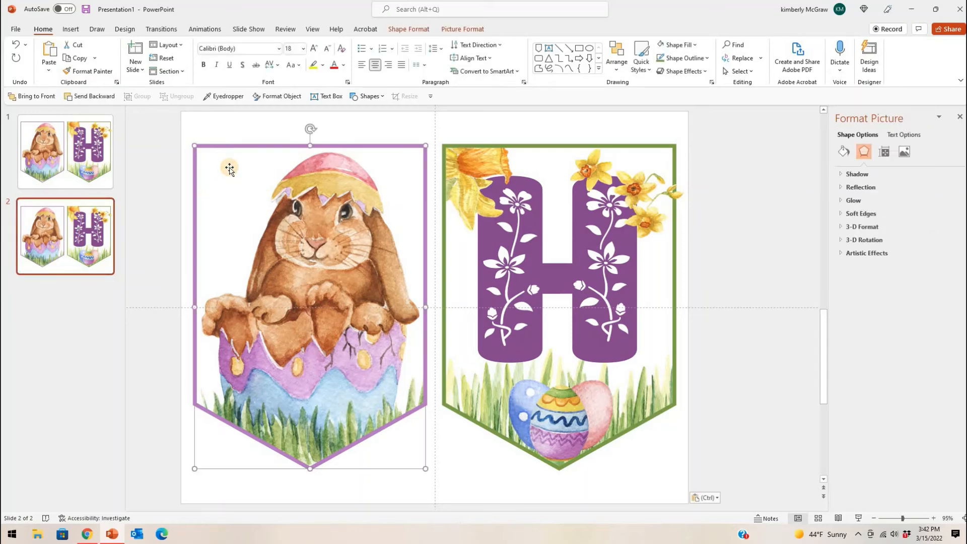
key("Delete")
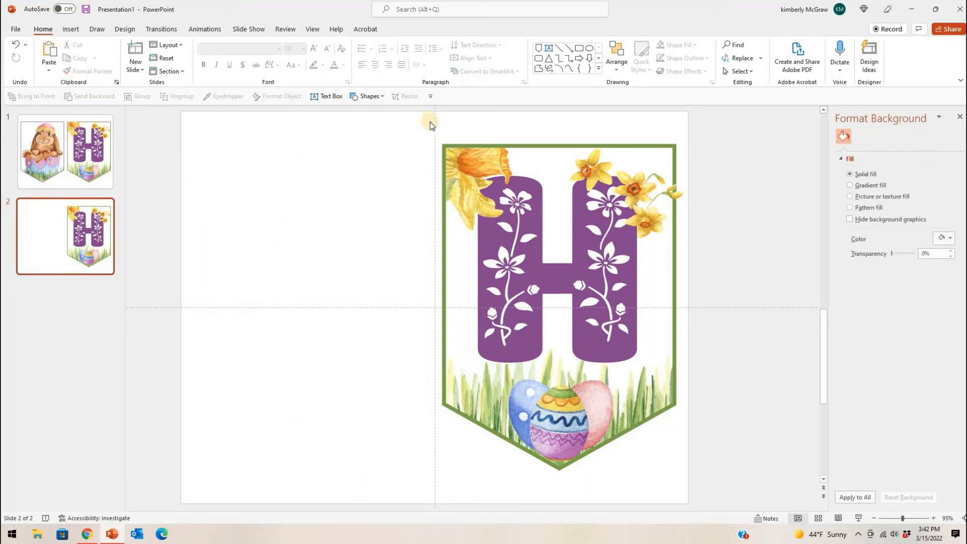
- Group all the elements of the H pennant on slide 2
key("ctrl+a")
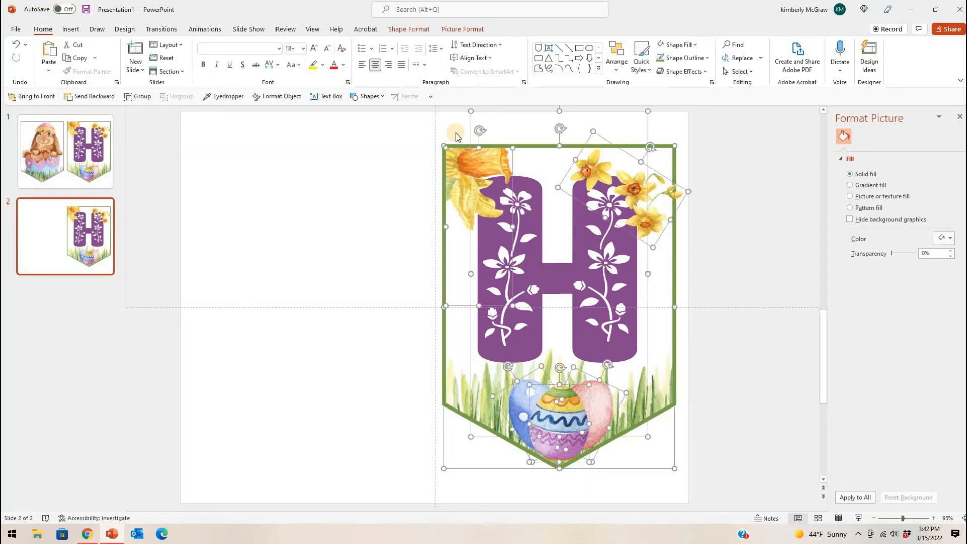
left_click(137, 97)
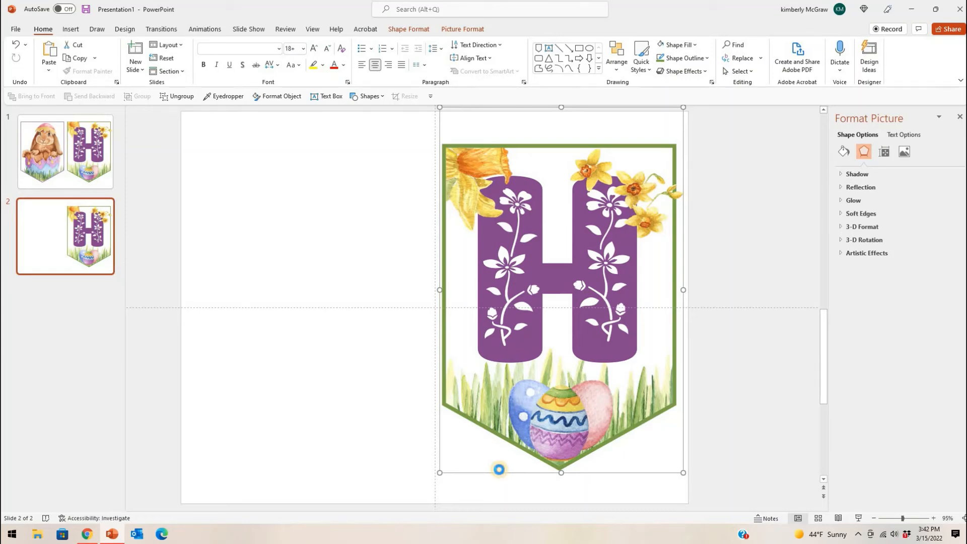
- Paste a copy of the grouped H pennant onto the empty left half of slide 2 and change its letter to A
key("ctrl+v")
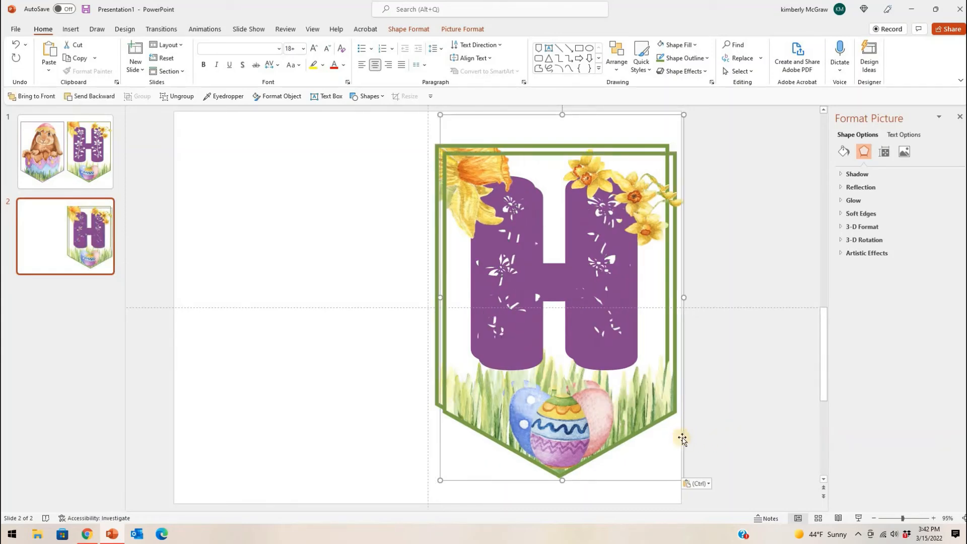
left_click_drag(682, 438, 425, 430)
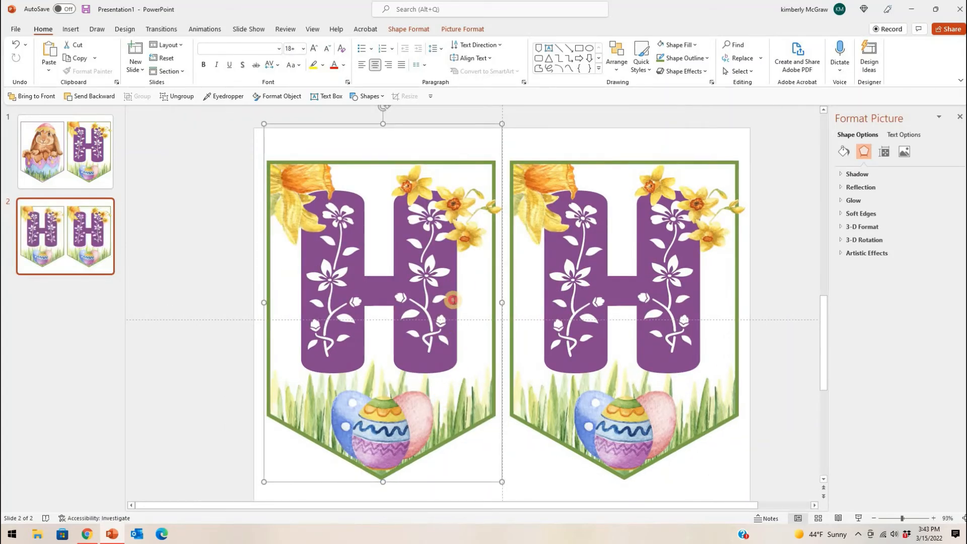
left_click(452, 301)
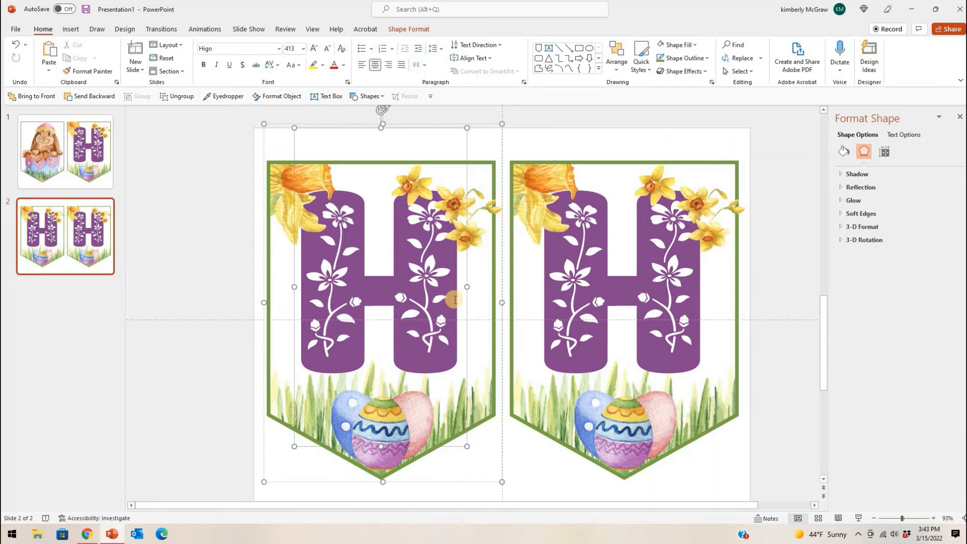
key("BackSpace")
type("A")
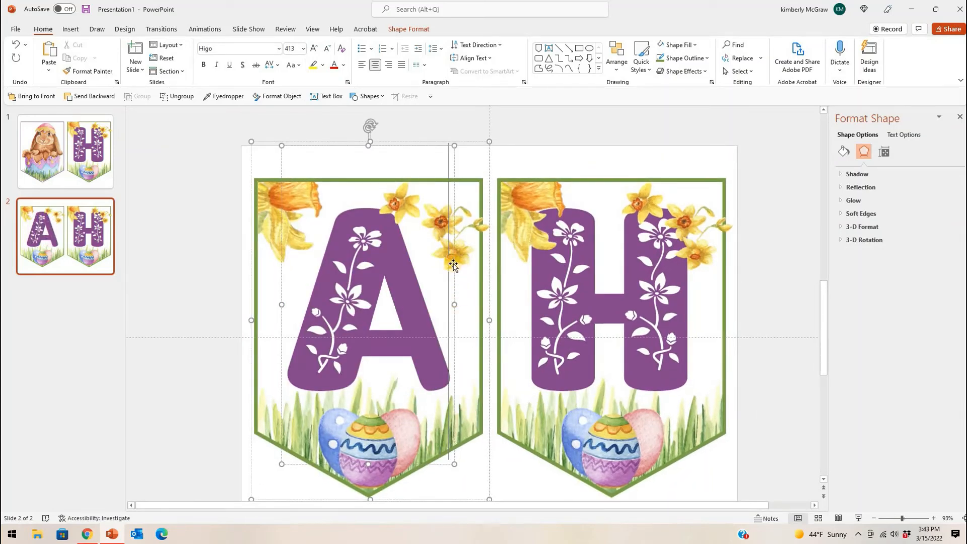
left_click_drag(453, 264, 453, 264)
- Rotate the A pennant's daffodil cluster slightly clockwise and move it left so it drapes over the letter's upper right side
left_click(460, 219)
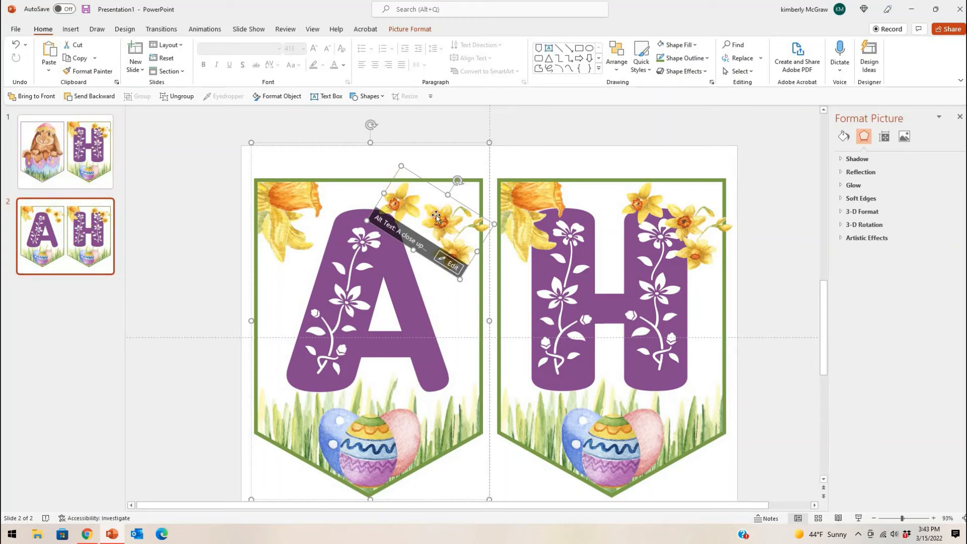
left_click_drag(455, 200, 434, 217)
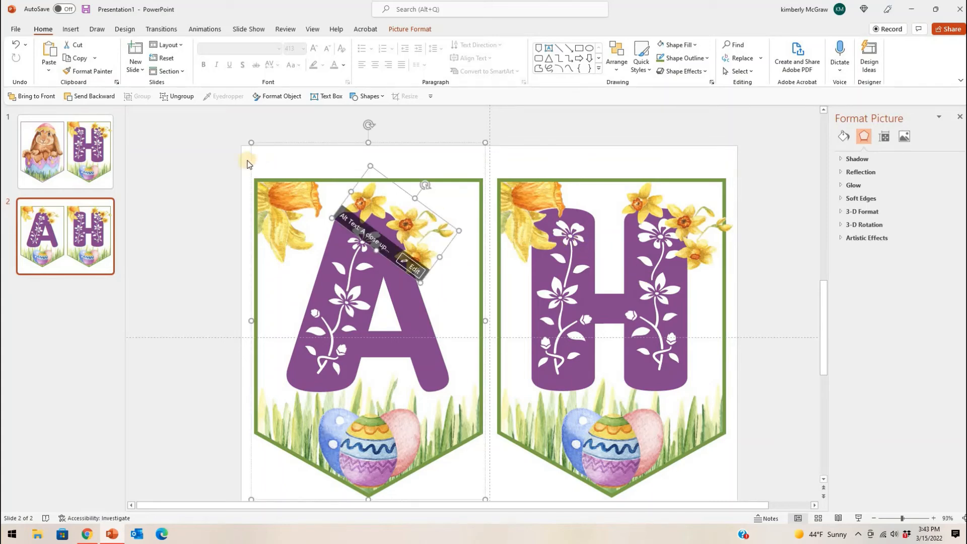
left_click(358, 290)
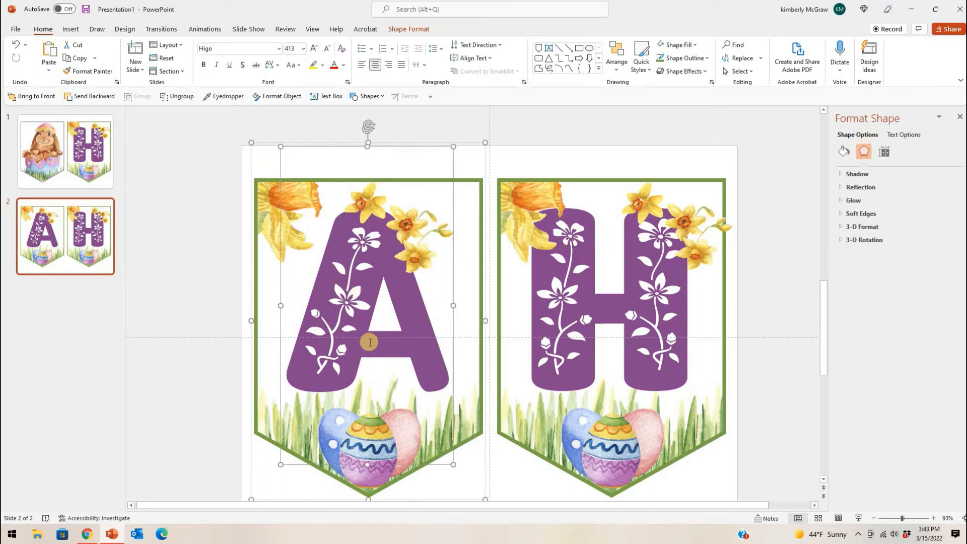
- Recolor the A pennant's outline with the blue sampled from its blue Easter egg, RGB(93,121,200)
left_click(256, 298)
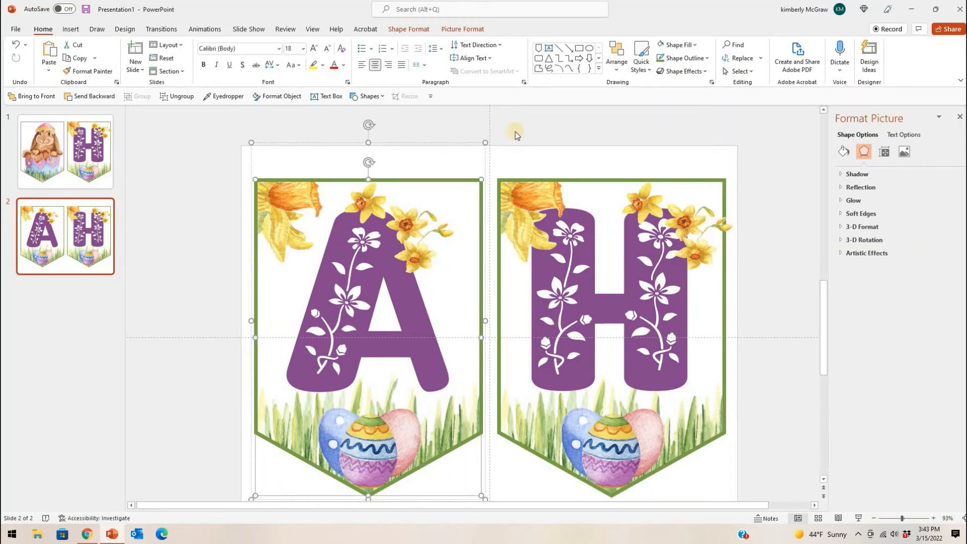
left_click(686, 58)
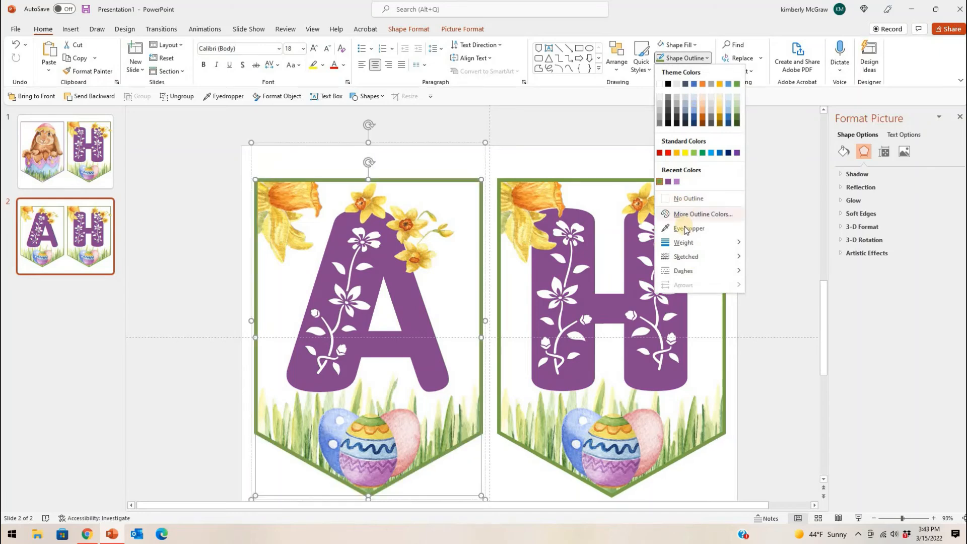
left_click(688, 228)
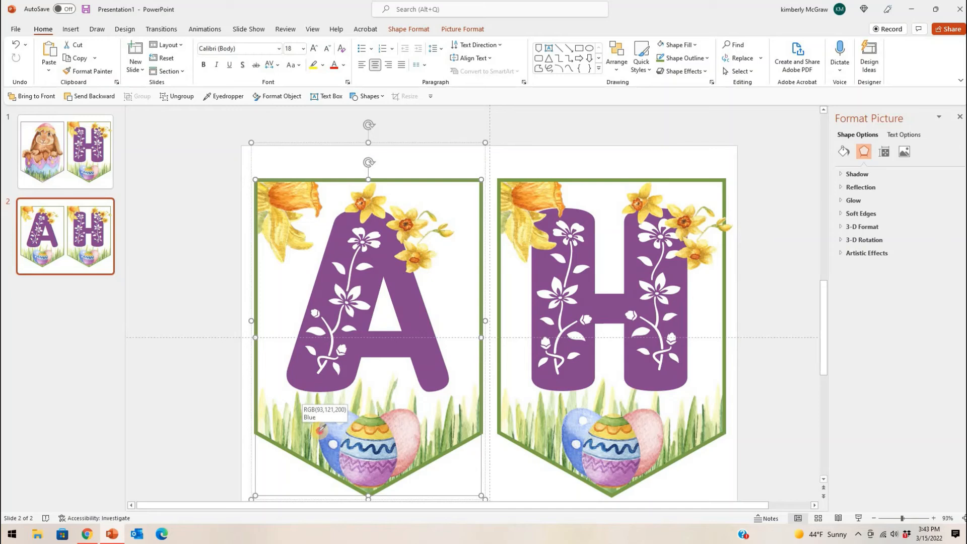
left_click(320, 429)
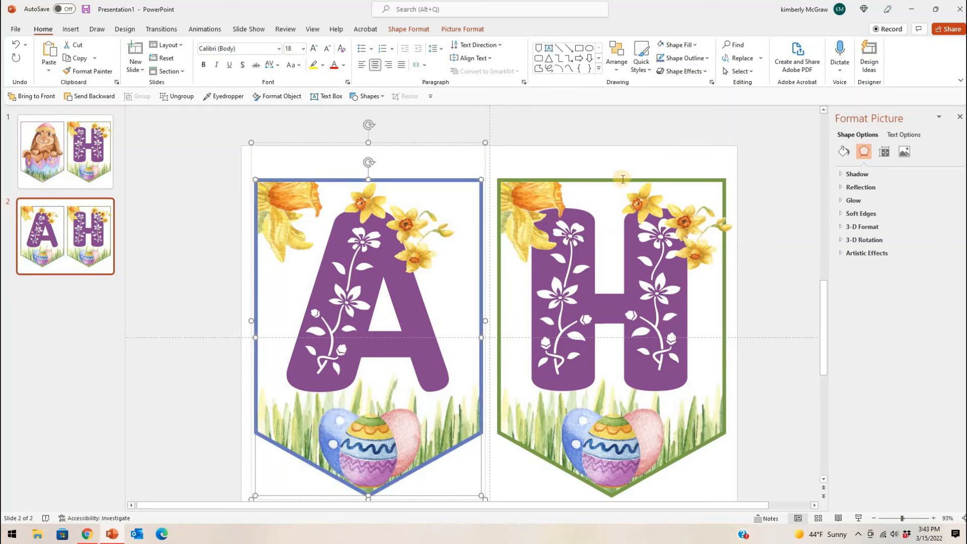
- Try to recolor the H pennant's outline with pink sampled from its egg while the whole group is selected
left_click(711, 181)
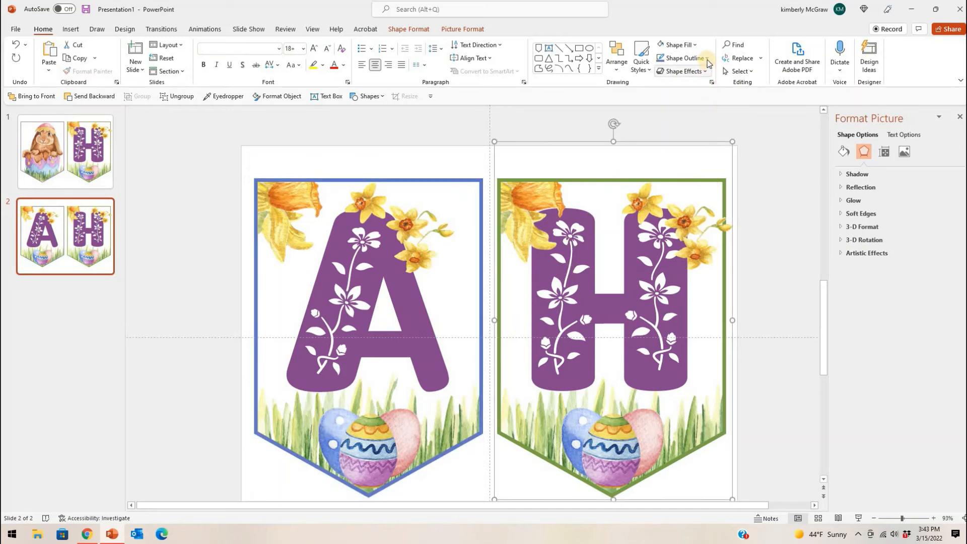
left_click(706, 58)
left_click(704, 227)
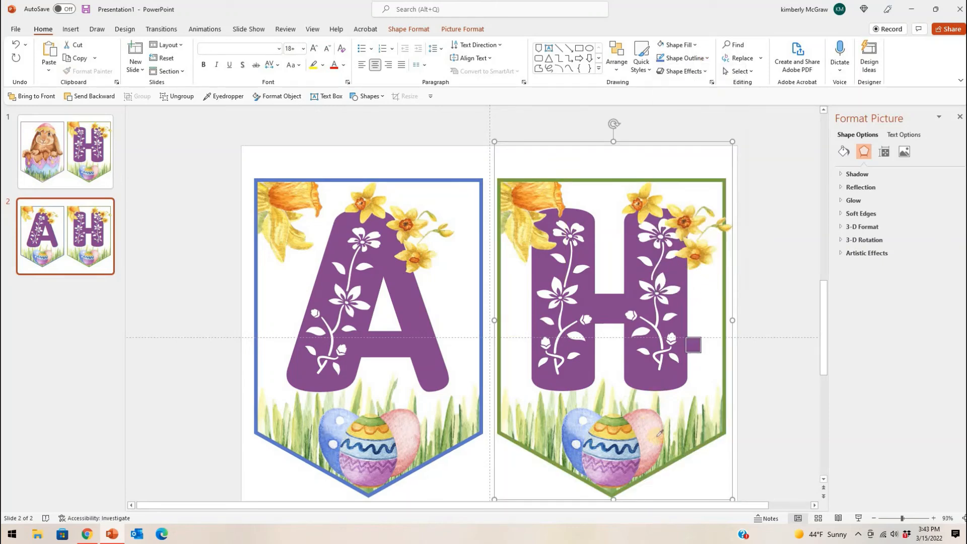
left_click(655, 459)
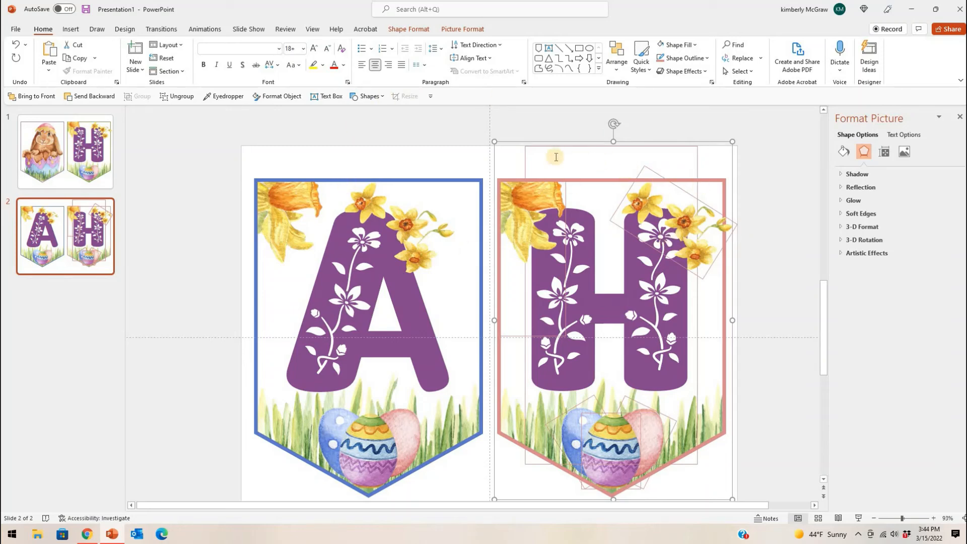
left_click(15, 45)
- Select only the pennant shape inside the H group and recolor its outline with the pink of the Easter egg
left_click(723, 193)
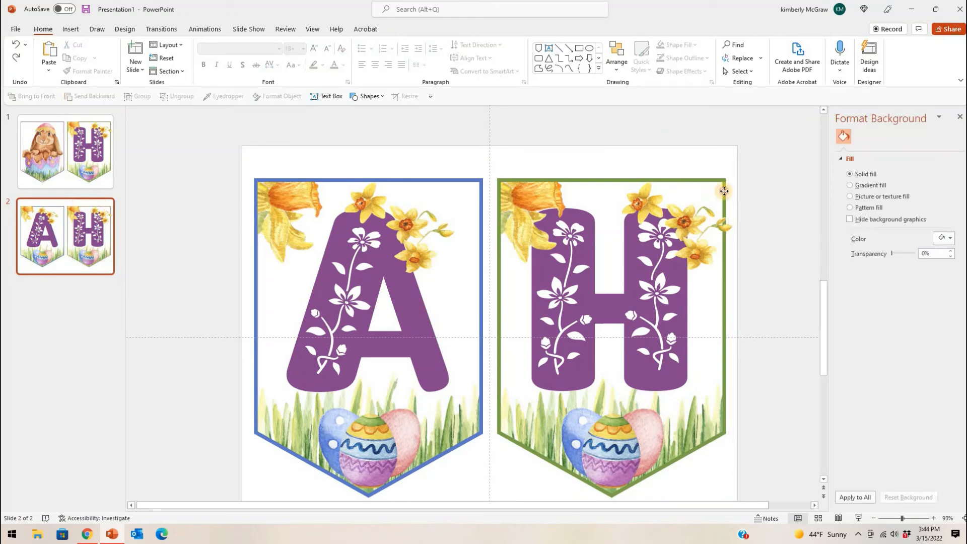
left_click(723, 193)
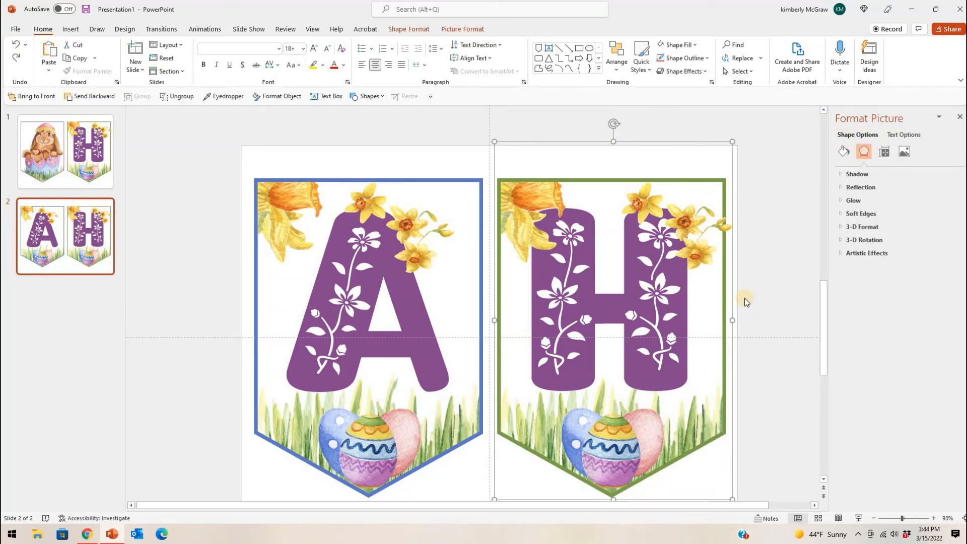
left_click(723, 353)
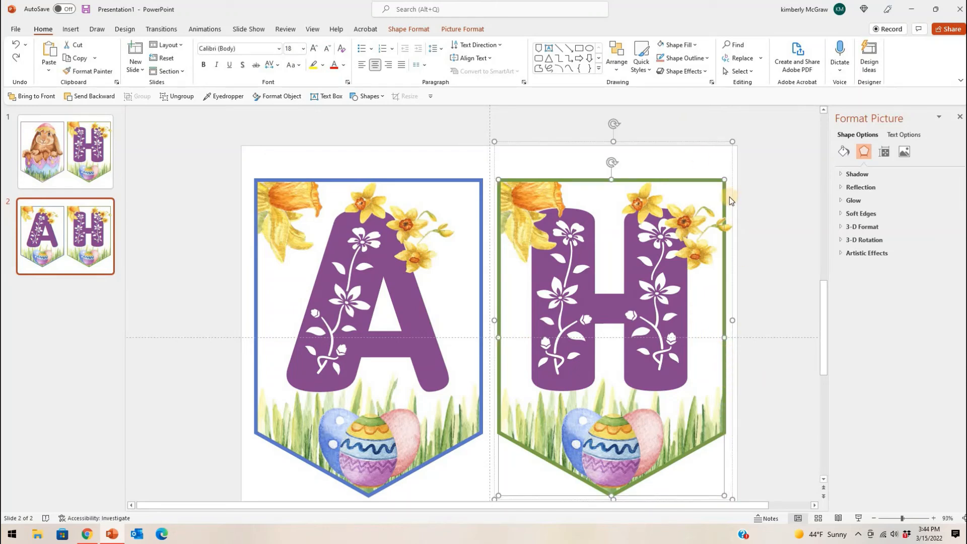
left_click(660, 58)
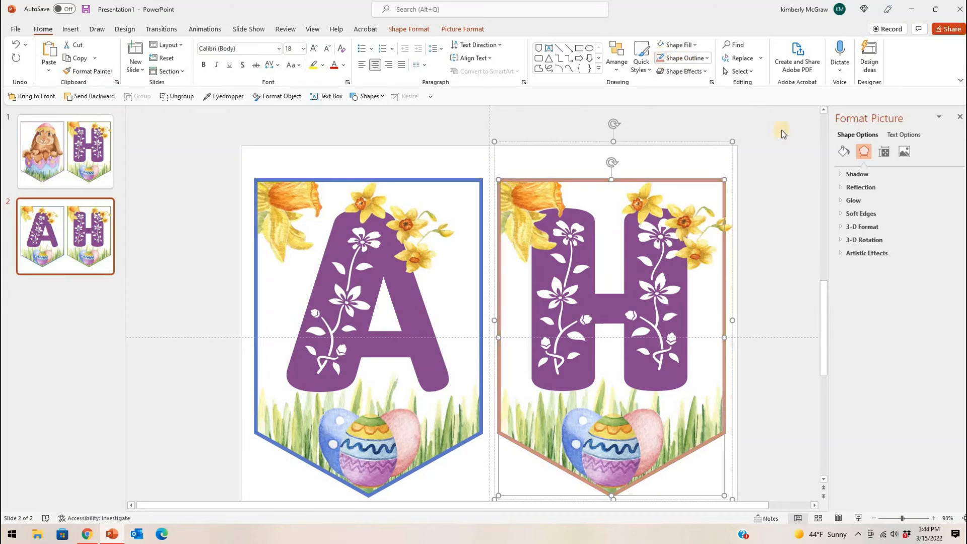
left_click(776, 222)
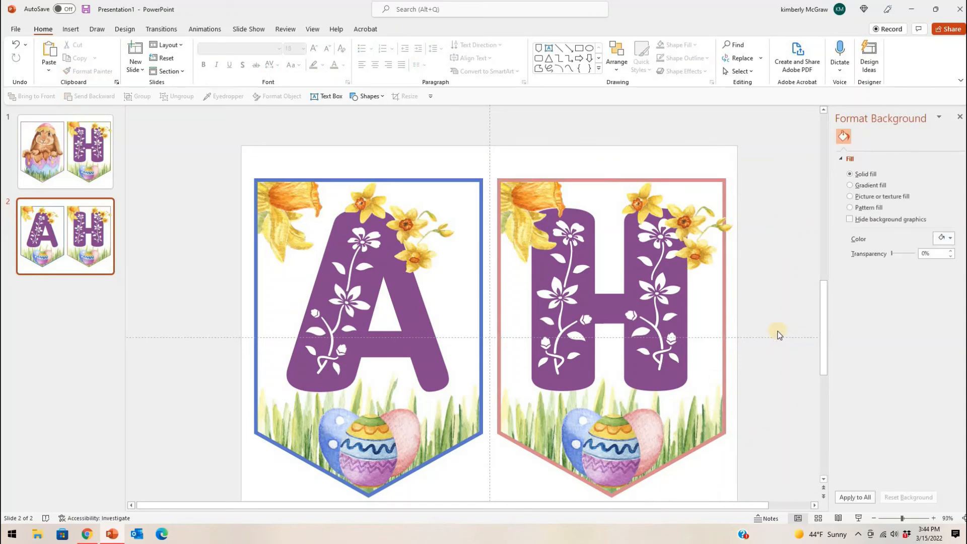
- Change the letter H on the pink-outlined pennant to P and adjust the letter's position slightly
left_click(684, 332)
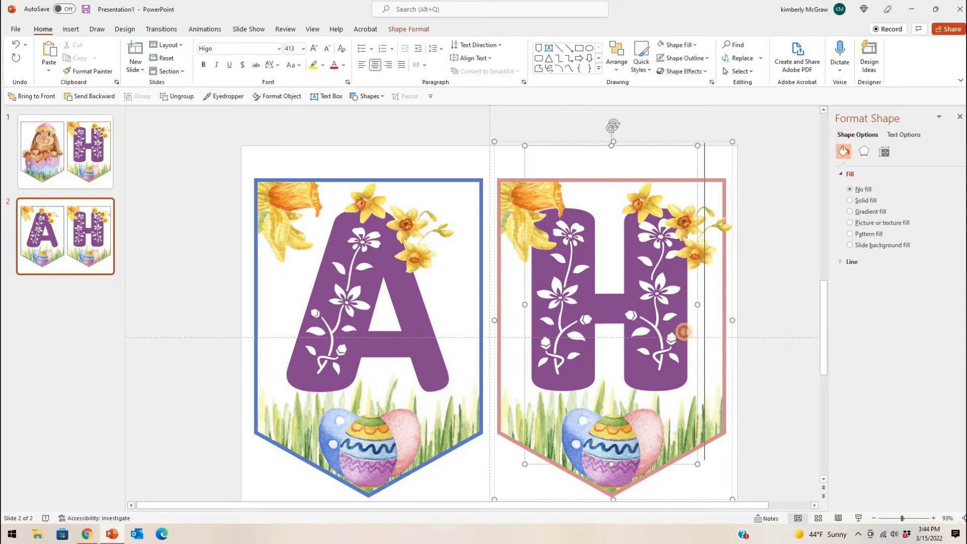
key("BackSpace")
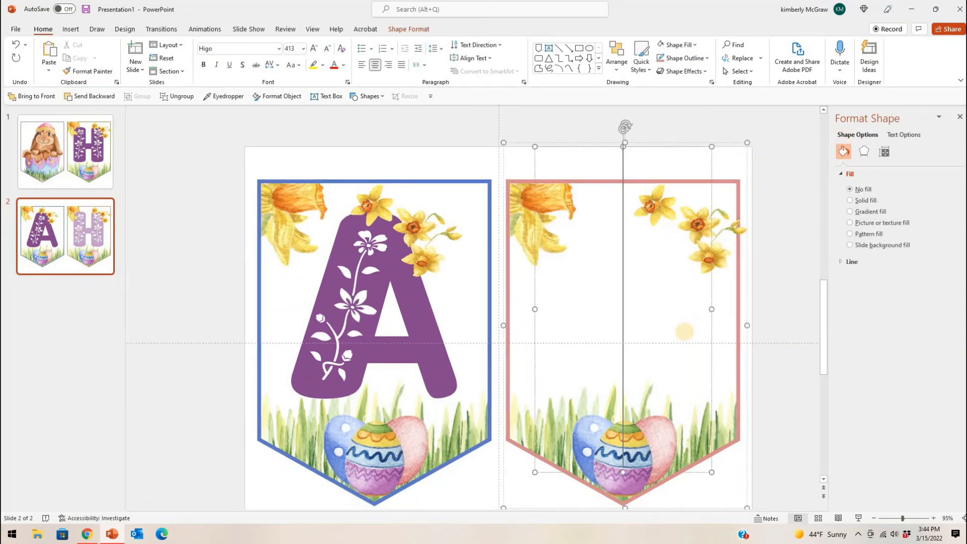
type("P")
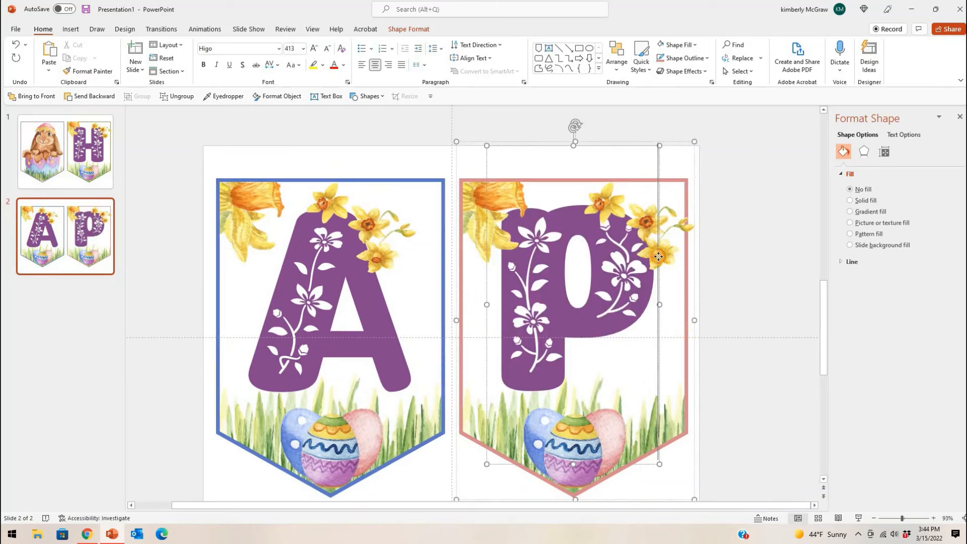
left_click_drag(657, 255, 658, 257)
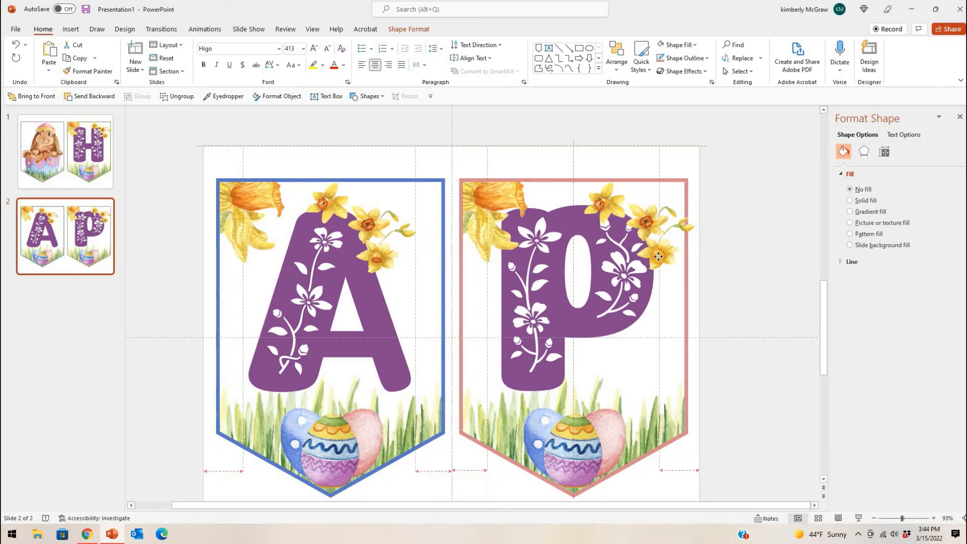
left_click_drag(726, 233, 733, 222)
left_click(733, 221)
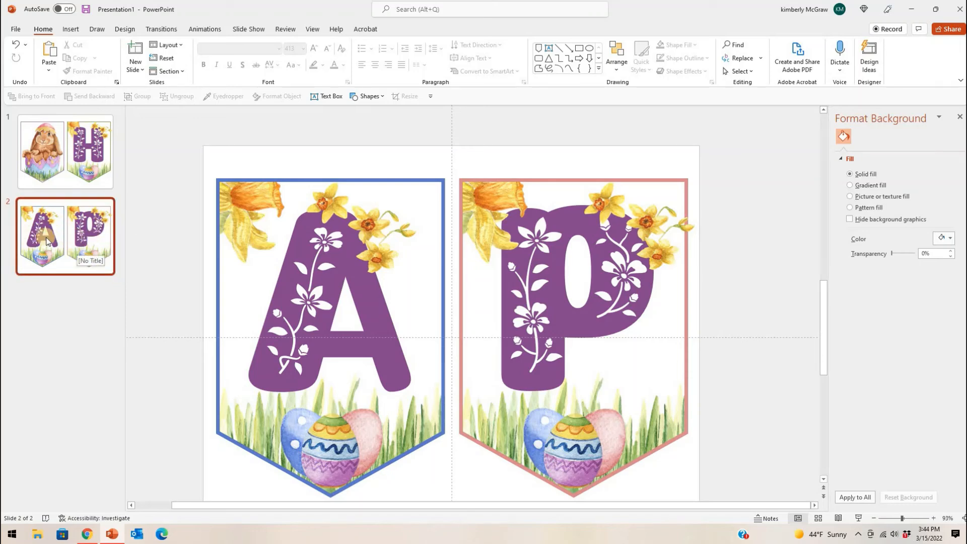
- Duplicate slide 2 with the A and P pennants as slide 3
left_click(111, 270)
key("ctrl+c")
key("ctrl+v")
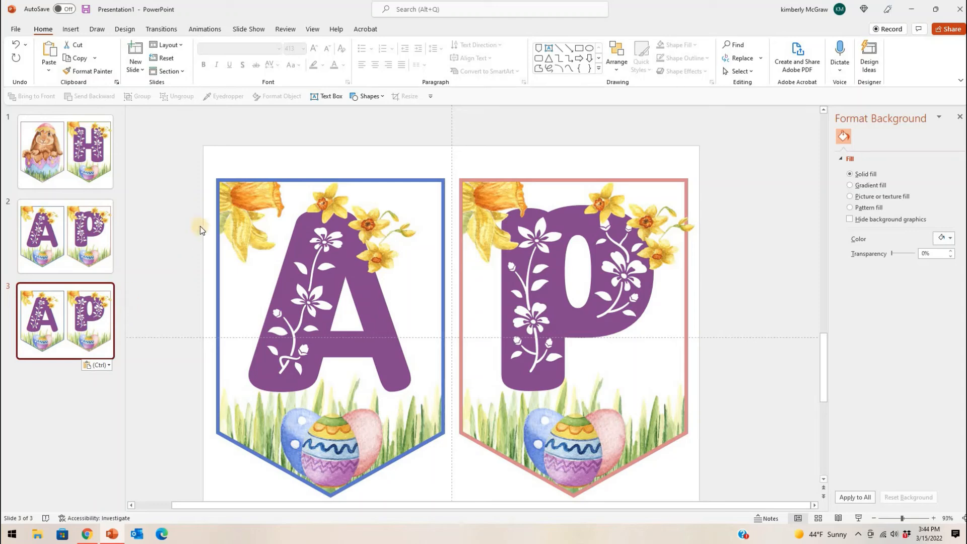
- Change the letter A on slide 3's blue-outlined pennant to P and shift its daffodil cluster right to the letter's edge
left_click(383, 303)
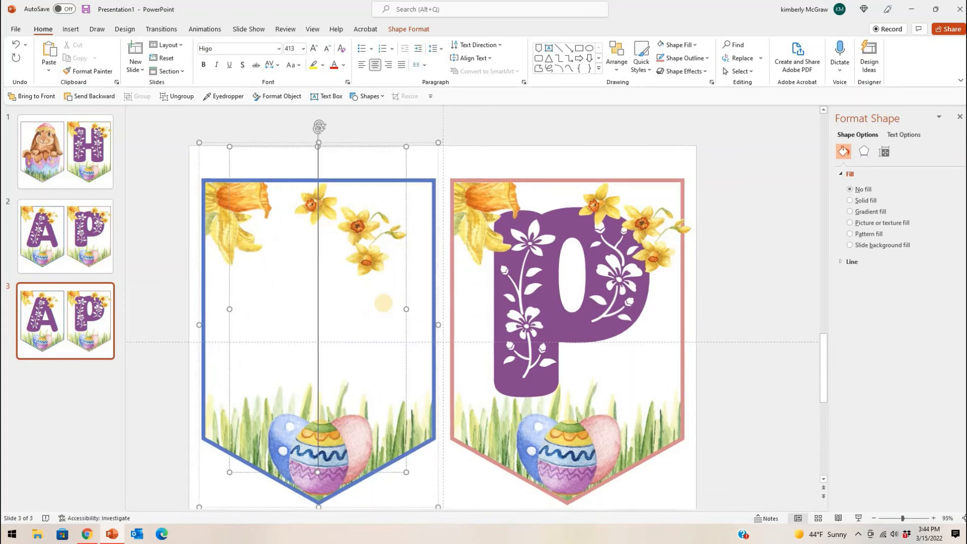
key("BackSpace")
type("P")
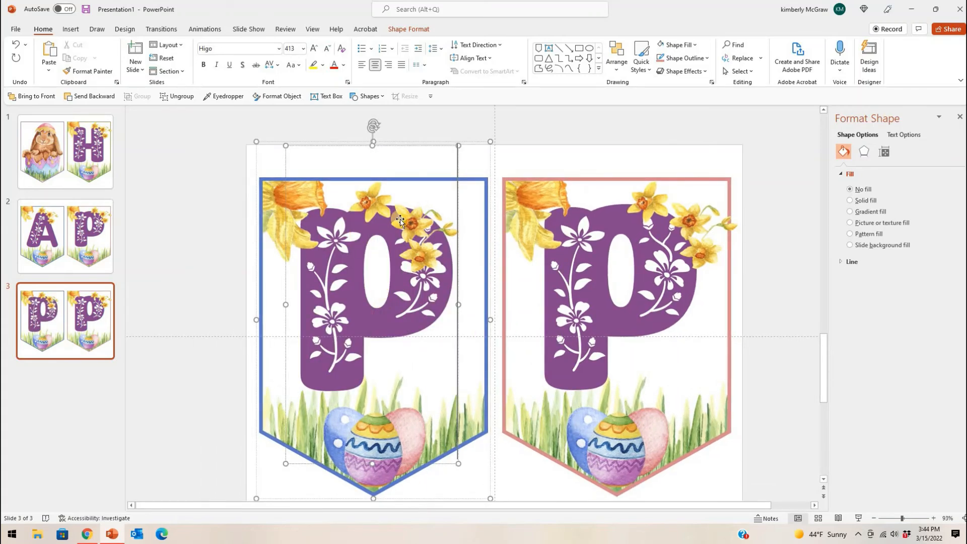
left_click(461, 271)
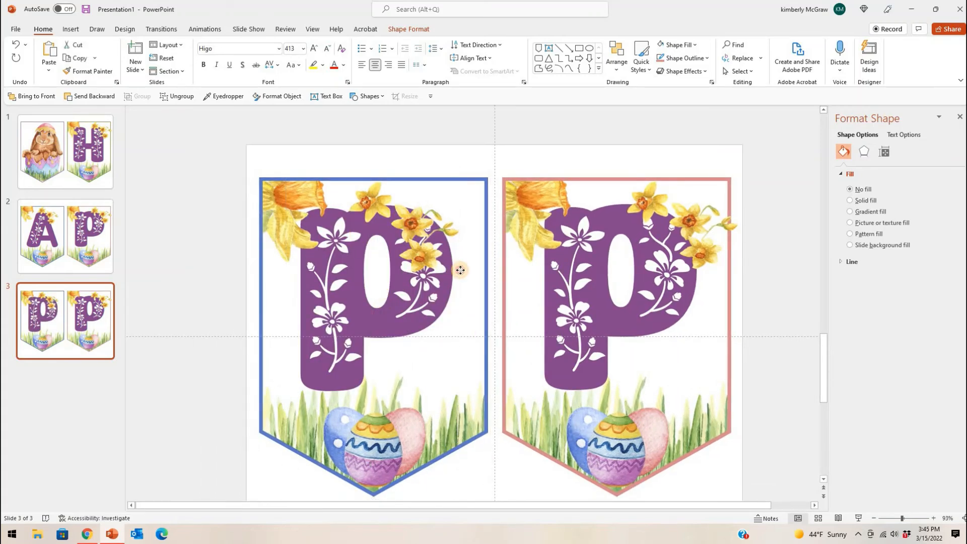
left_click_drag(461, 271, 458, 273)
left_click_drag(443, 220, 467, 219)
- Change the letter P on slide 3's pink-outlined pennant to Y
left_click(693, 295)
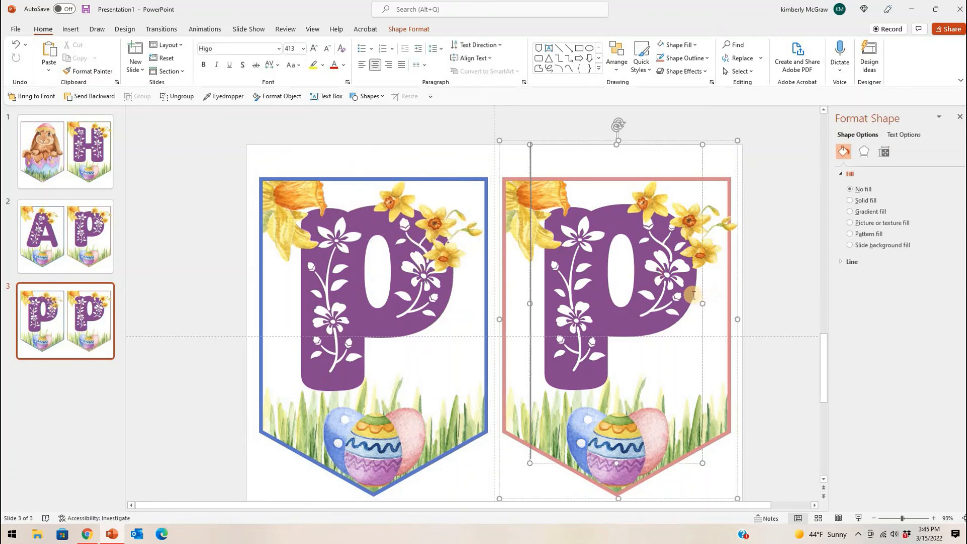
left_click(693, 295)
key("BackSpace")
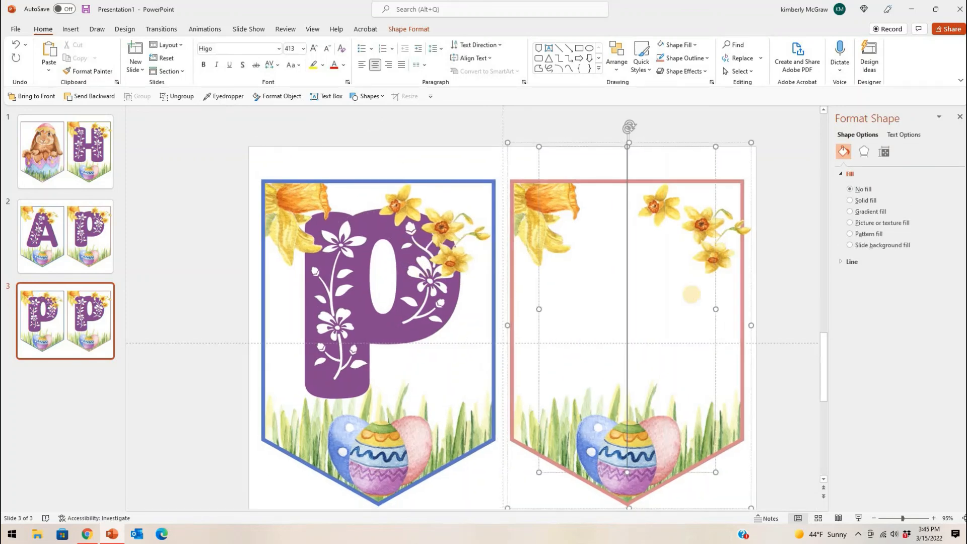
type("Y")
- Rotate the Y pennant's daffodil cluster clockwise and move it down along the letter's right arm
left_click(662, 242)
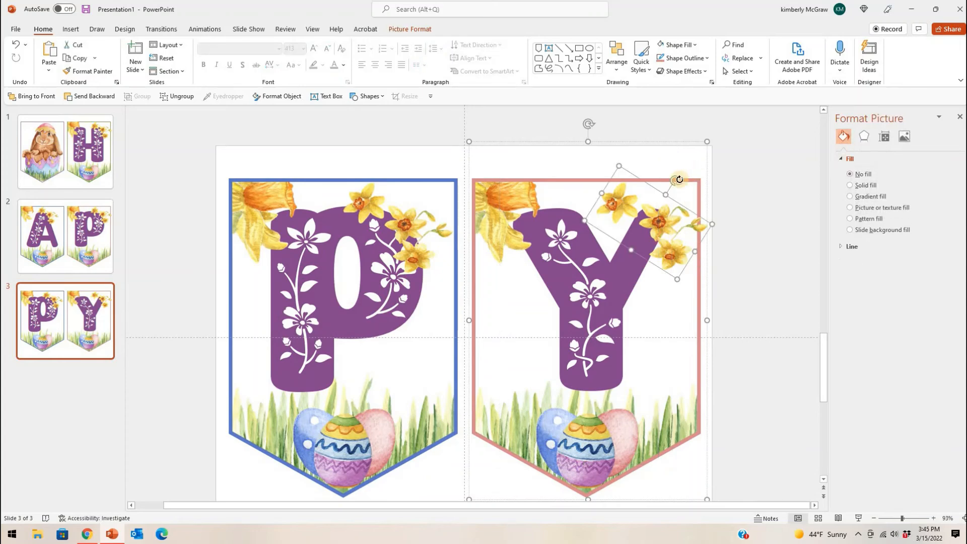
left_click_drag(676, 180, 705, 236)
left_click_drag(664, 242, 668, 268)
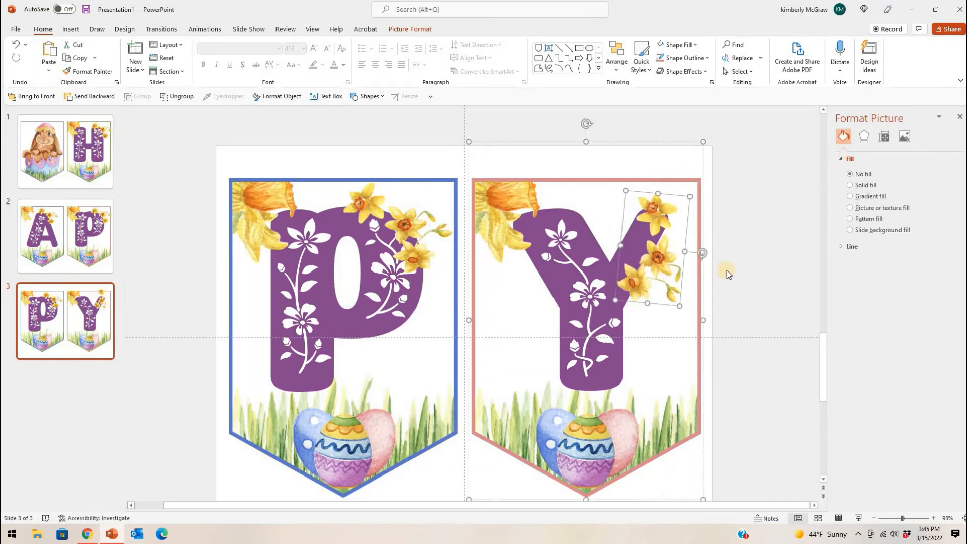
left_click(748, 263)
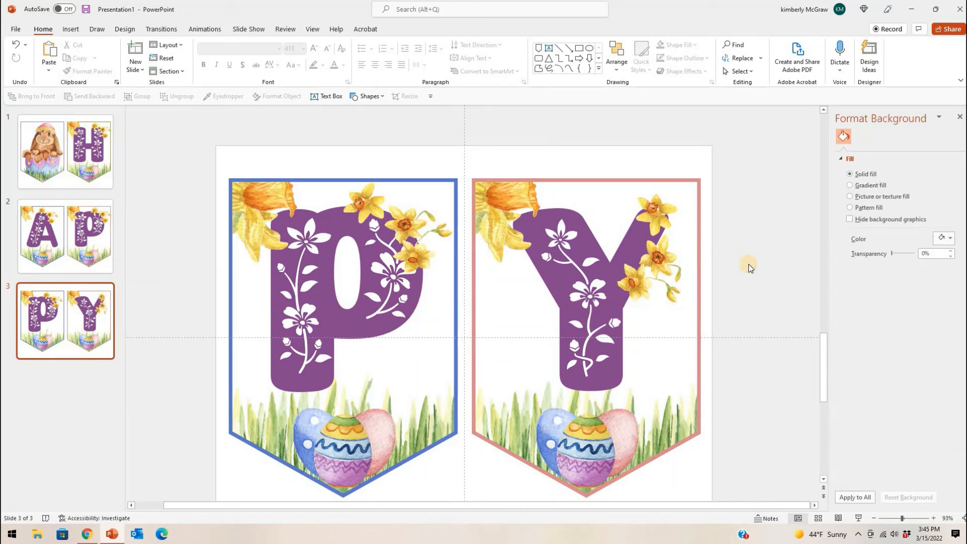
- Nudge the letter Y slightly left within its pennant
left_click(645, 345)
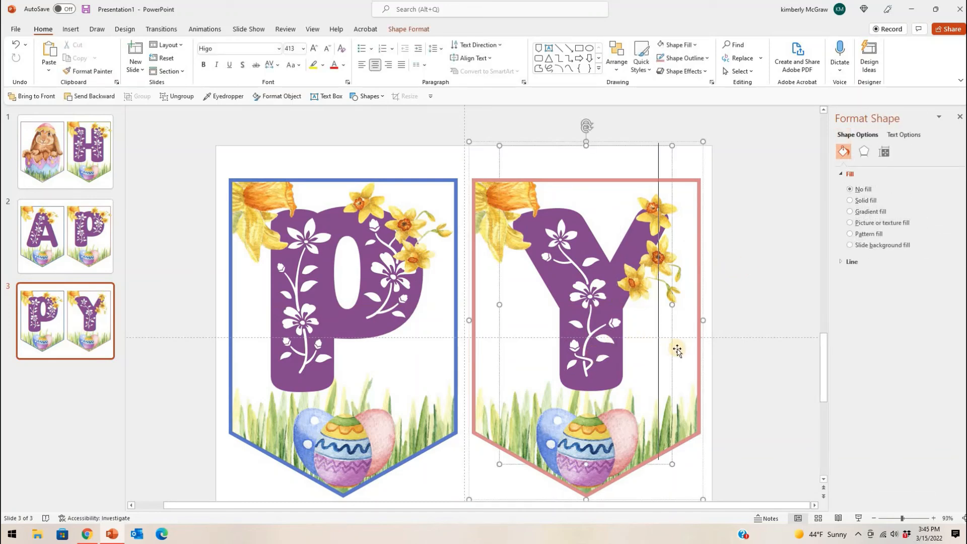
left_click(672, 347)
left_click_drag(672, 349, 669, 348)
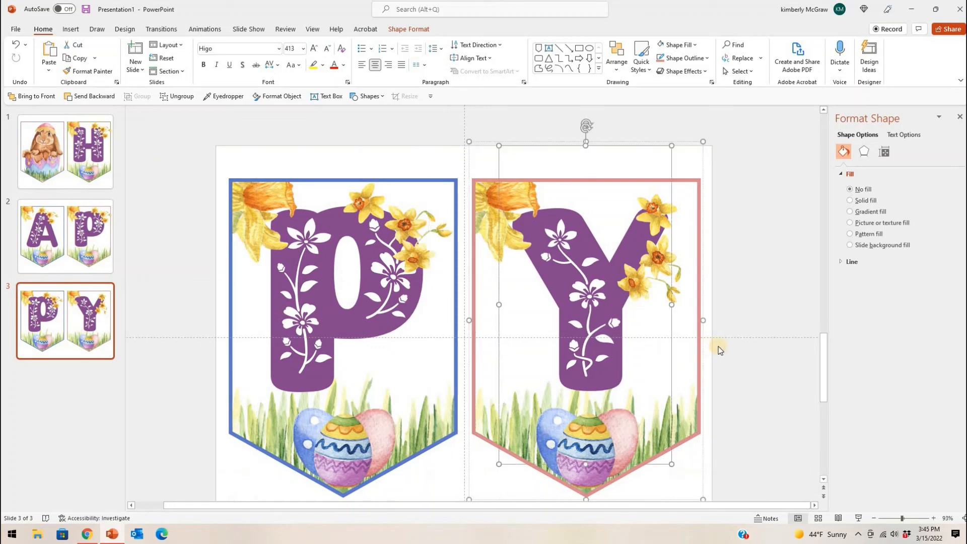
- Recolor the outline of slide 3's P pennant to the recently used light purple
left_click(721, 231)
left_click(453, 179)
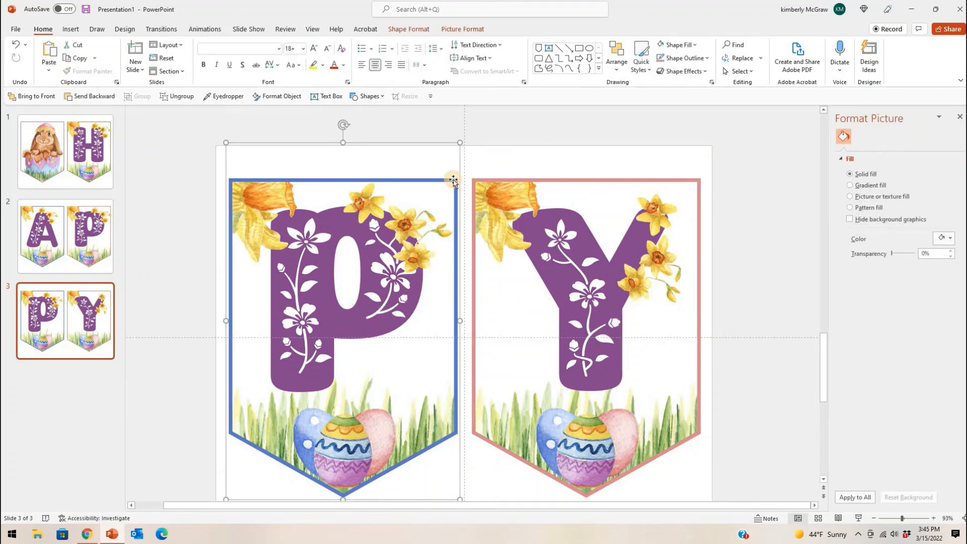
left_click(449, 180)
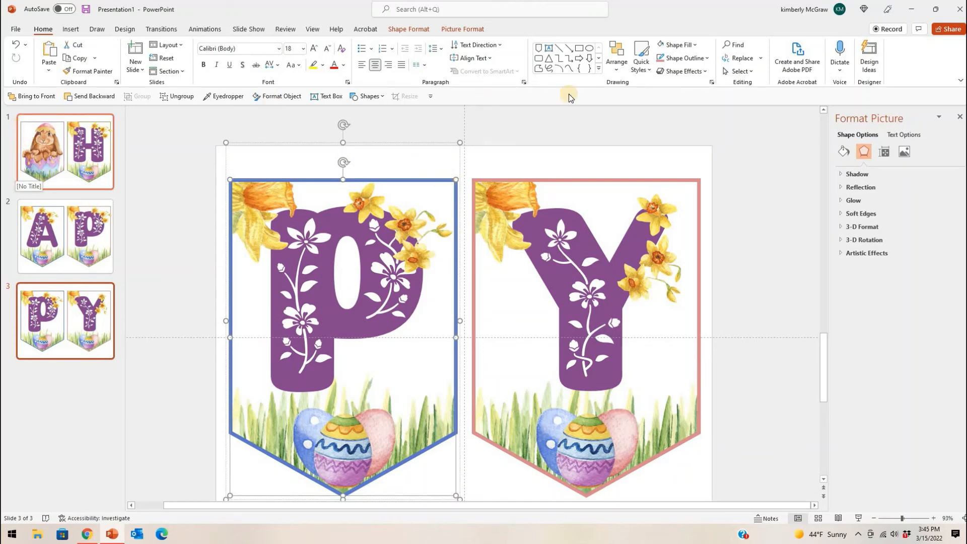
left_click(687, 58)
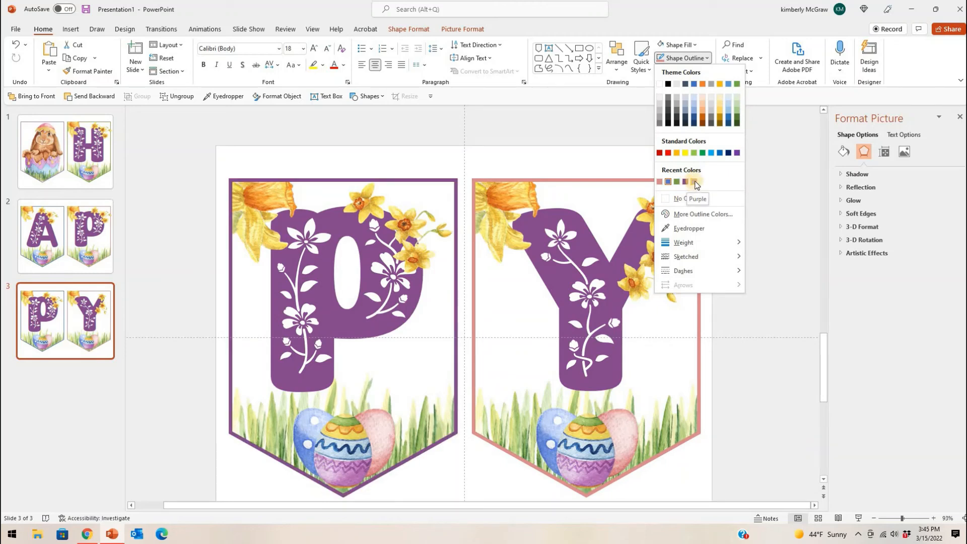
left_click(694, 182)
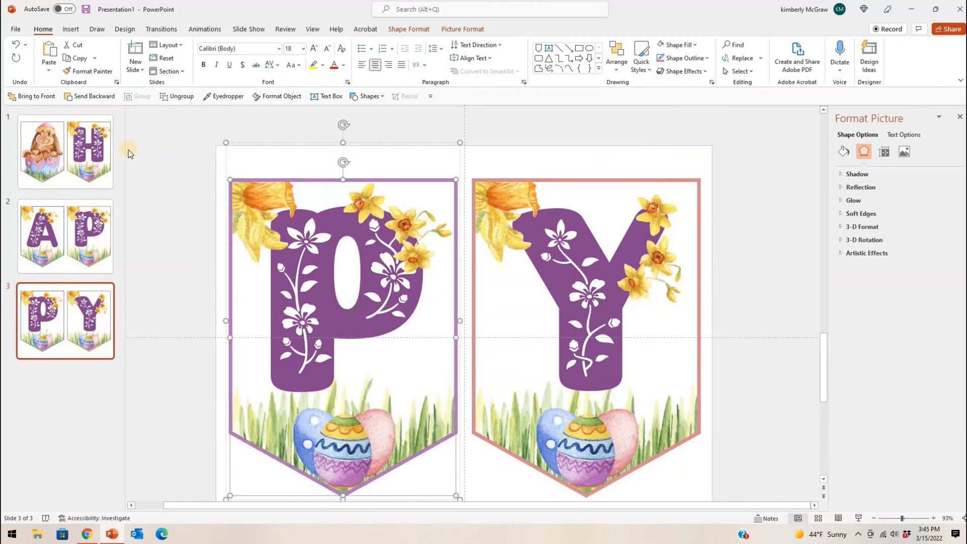
- Recolor the outline of slide 3's Y pennant to the recently used green
left_click(689, 180)
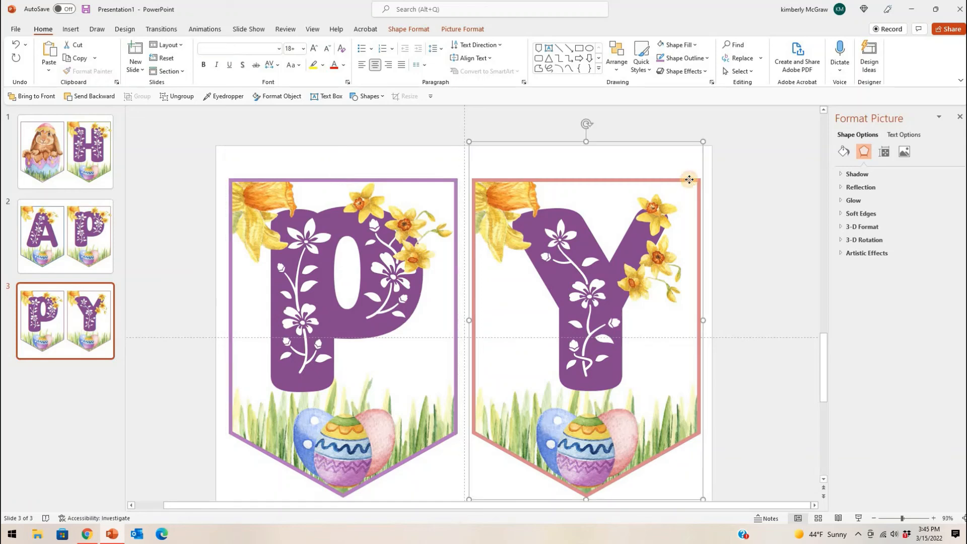
left_click(688, 179)
left_click(687, 58)
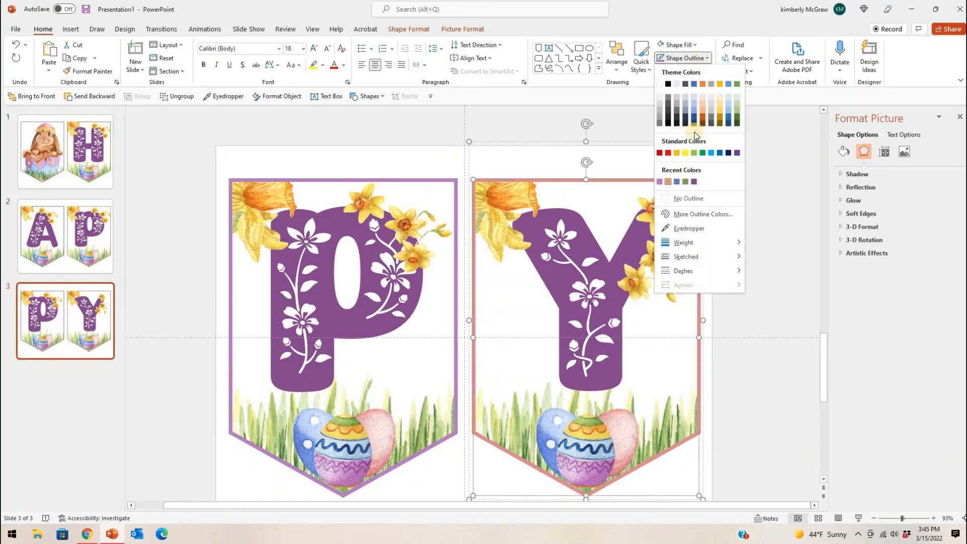
left_click(686, 182)
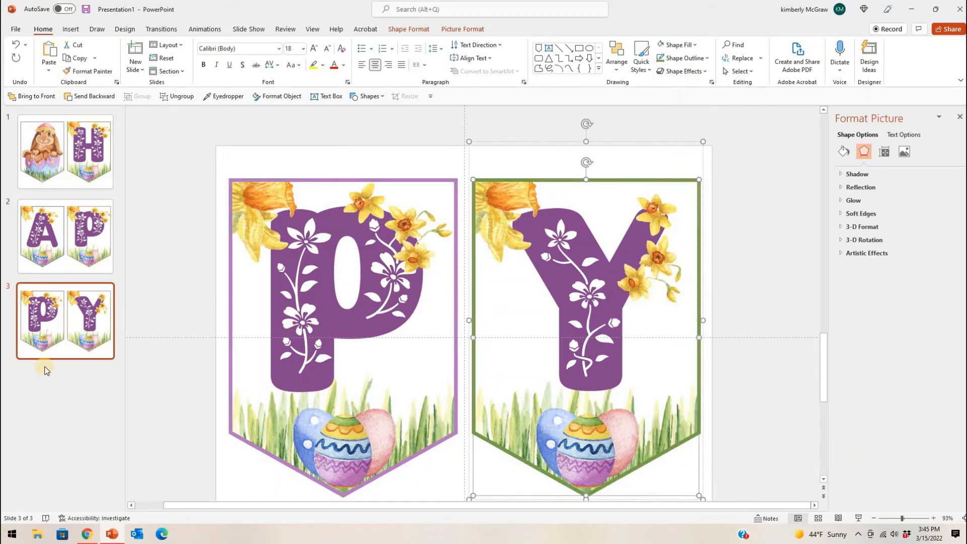
- Duplicate slide 3 as slide 4
left_click(68, 358)
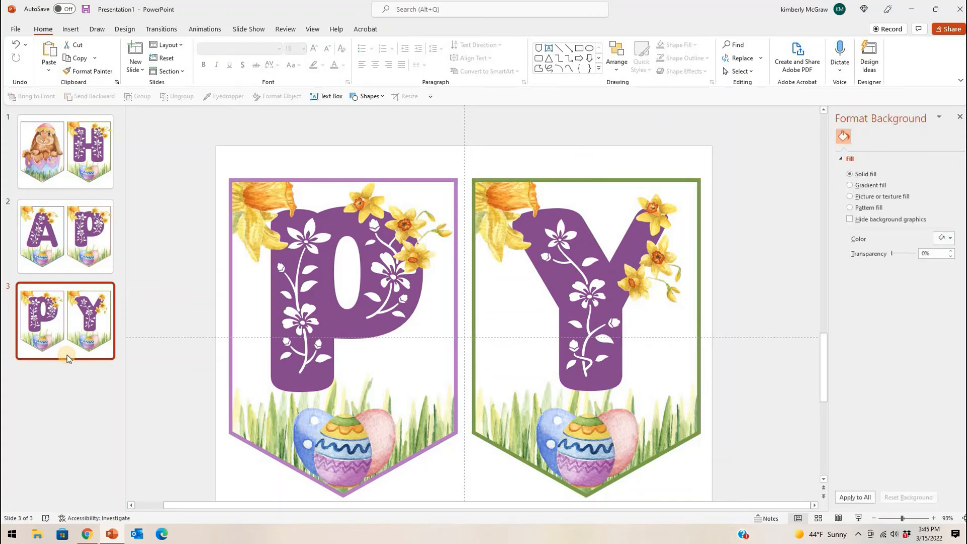
key("ctrl+c")
key("ctrl+v")
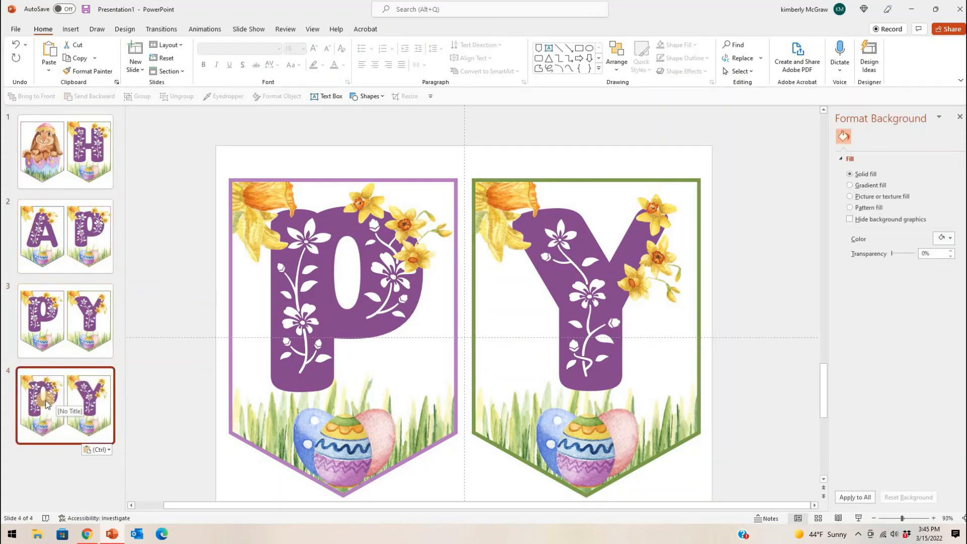
- Change the letter P on slide 4's purple-outlined pennant to E and color it with the recently used blue
left_click(421, 296)
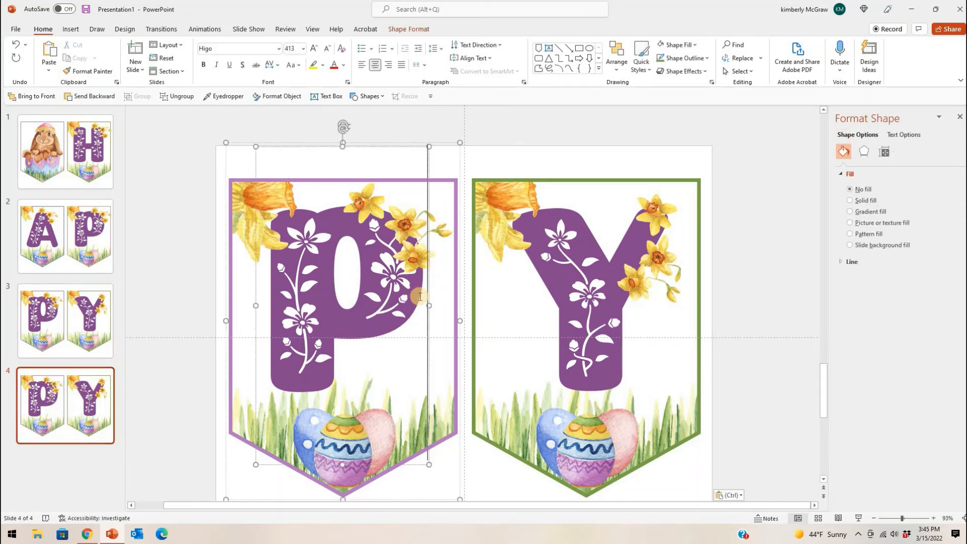
key("BackSpace")
type("E")
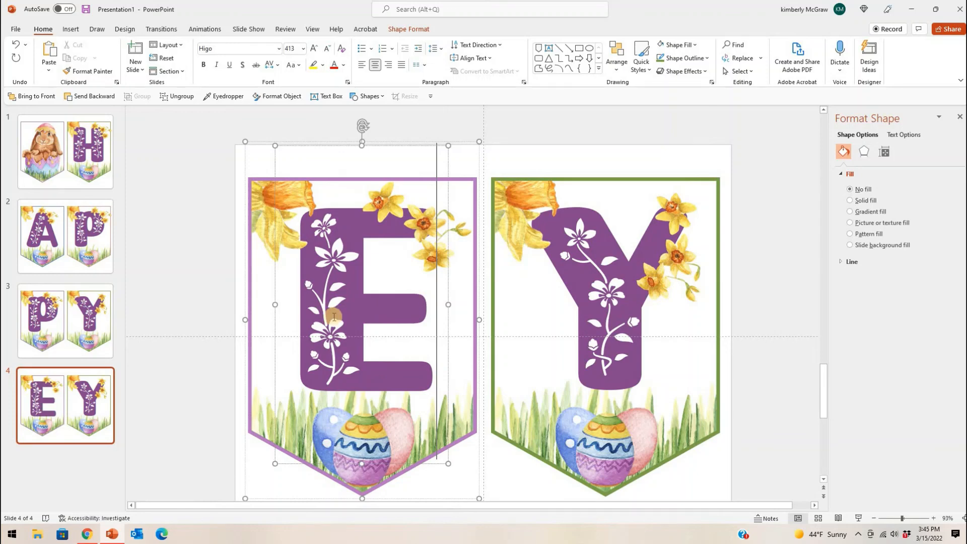
left_click(343, 65)
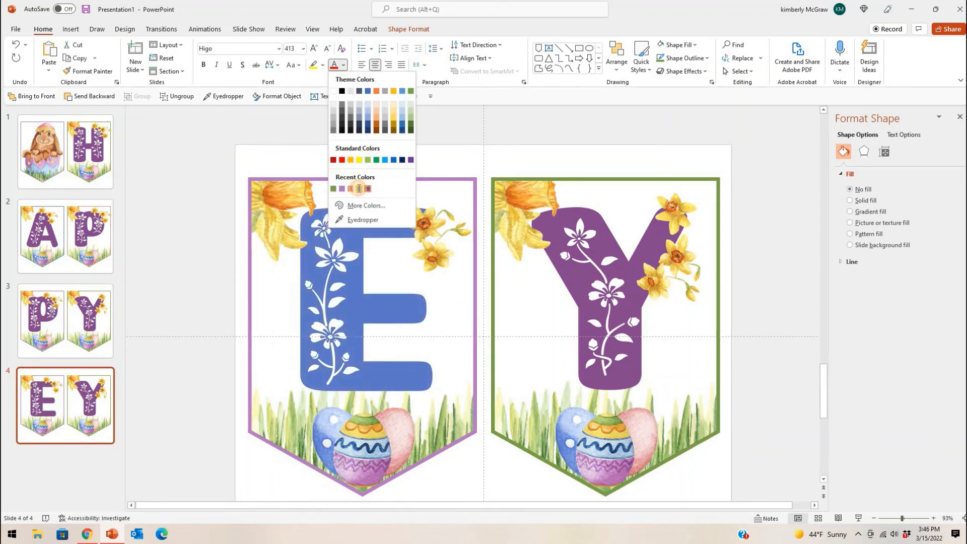
left_click(358, 188)
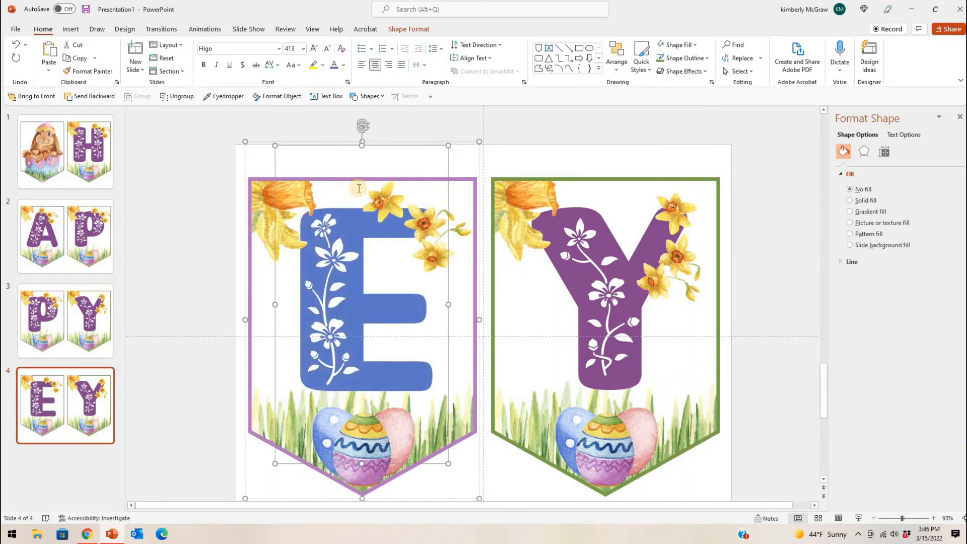
- Change the letter Y on slide 4's green-outlined pennant to A and color it the same blue as the E
left_click(640, 302)
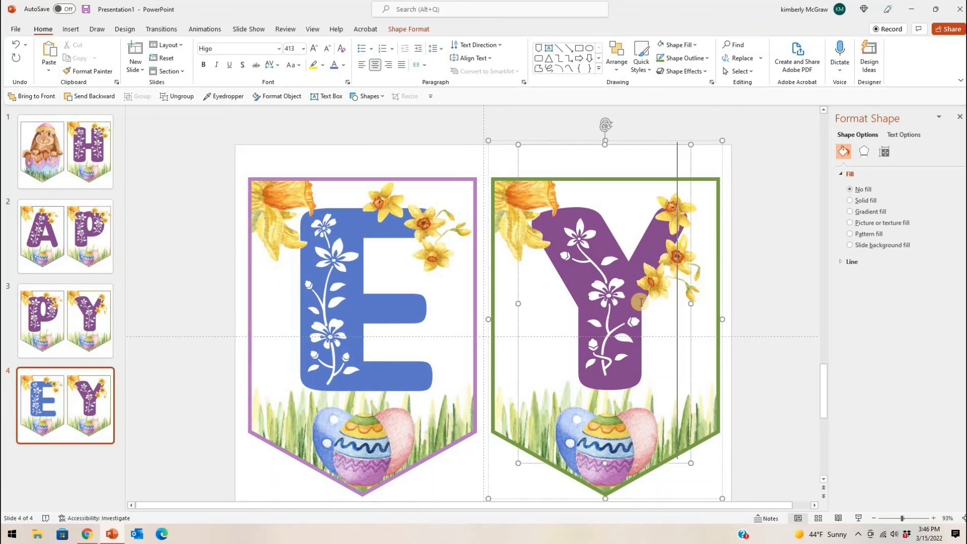
key("BackSpace")
type("A")
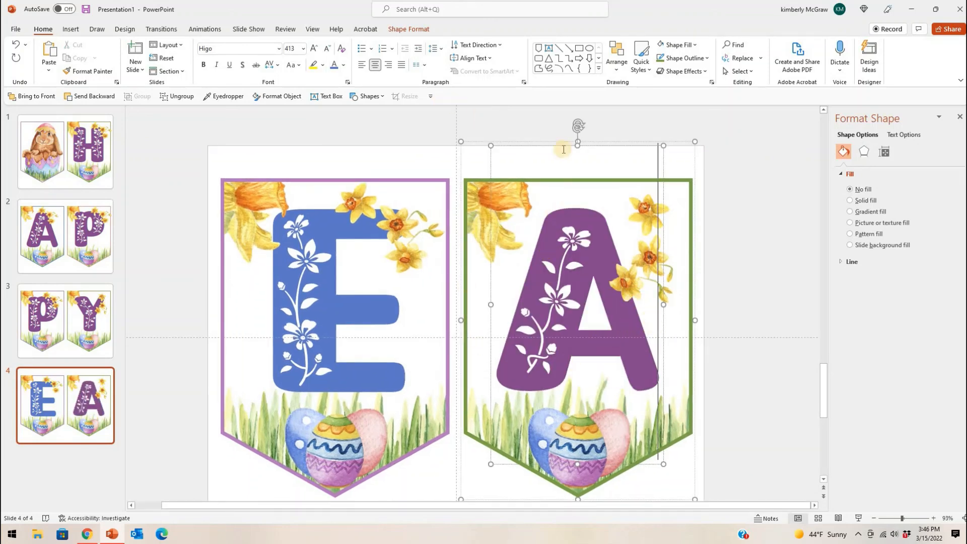
left_click(663, 232)
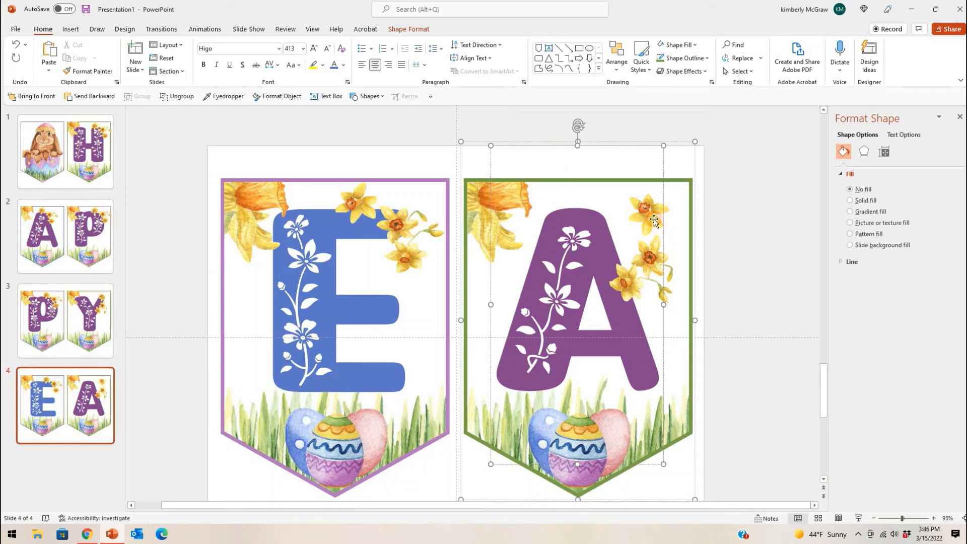
left_click(334, 65)
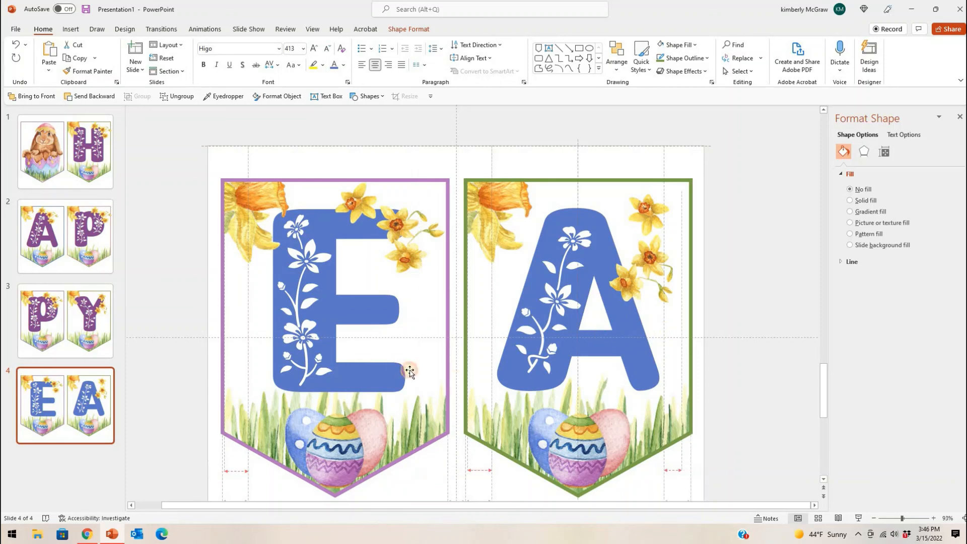
- Nudge the letter E slightly, then rotate its daffodil cluster counterclockwise and move it down onto the letter's middle arm
left_click(406, 338)
left_click_drag(419, 326, 418, 326)
left_click(400, 227)
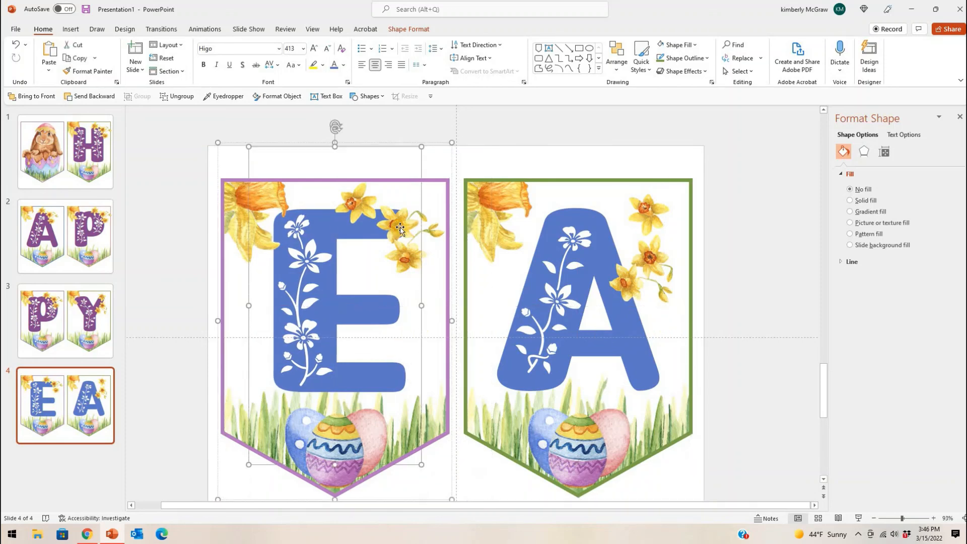
left_click(400, 226)
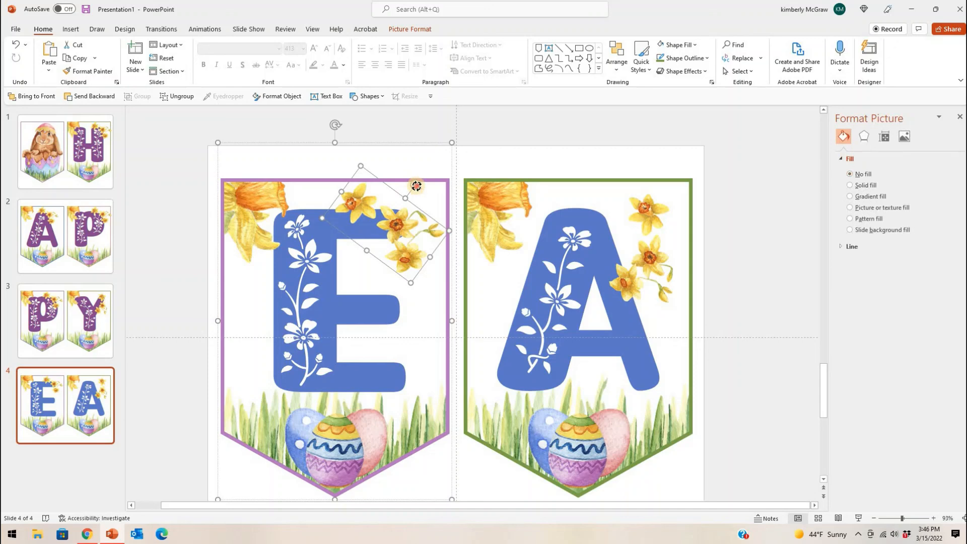
left_click_drag(416, 186, 408, 272)
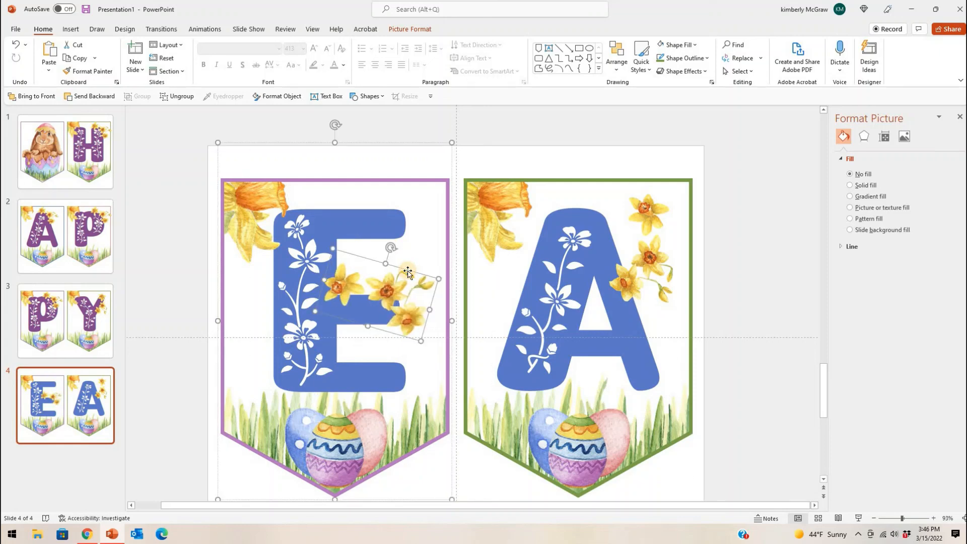
left_click(595, 265)
left_click(660, 255)
left_click_drag(693, 253, 682, 228)
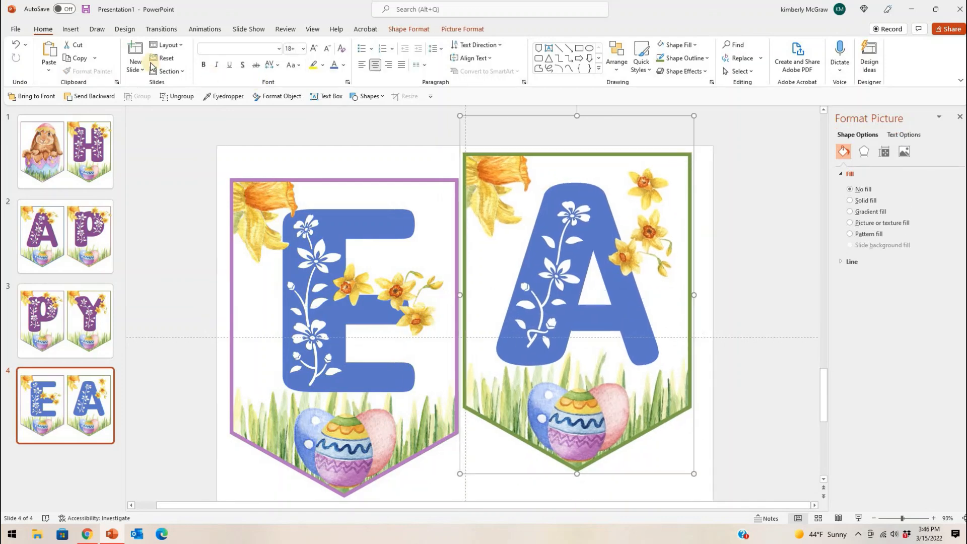
left_click(15, 44)
- Rotate the A pennant's daffodil cluster counterclockwise and move it along the upper right side of the letter
left_click(662, 253)
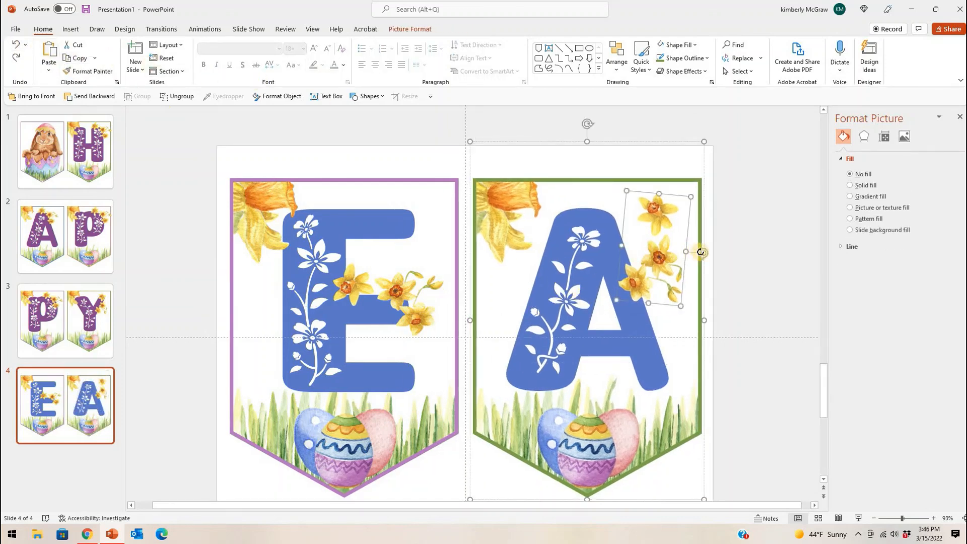
left_click_drag(697, 248, 640, 236)
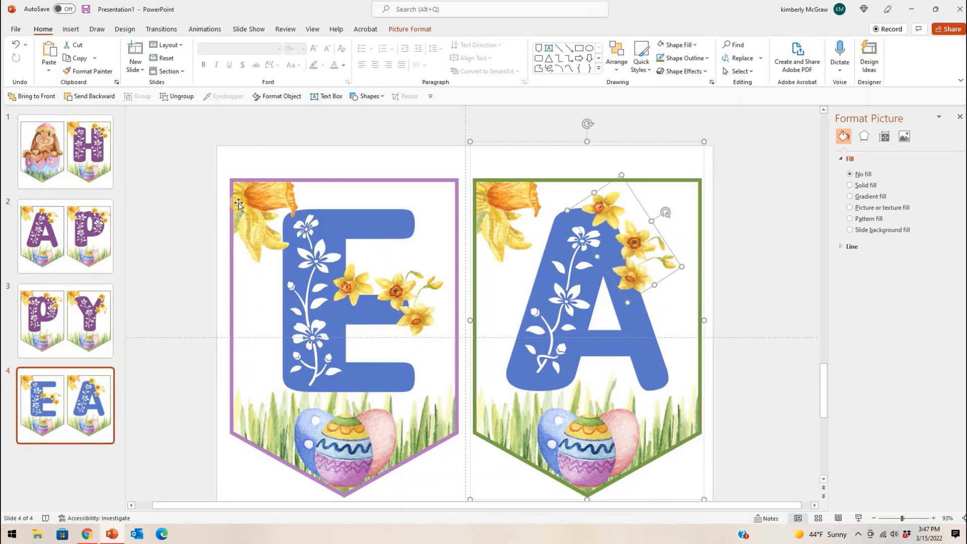
- Recolor slide 4's E pennant outline blue and A pennant outline pink, and duplicate the slide as slide 5
left_click(231, 304)
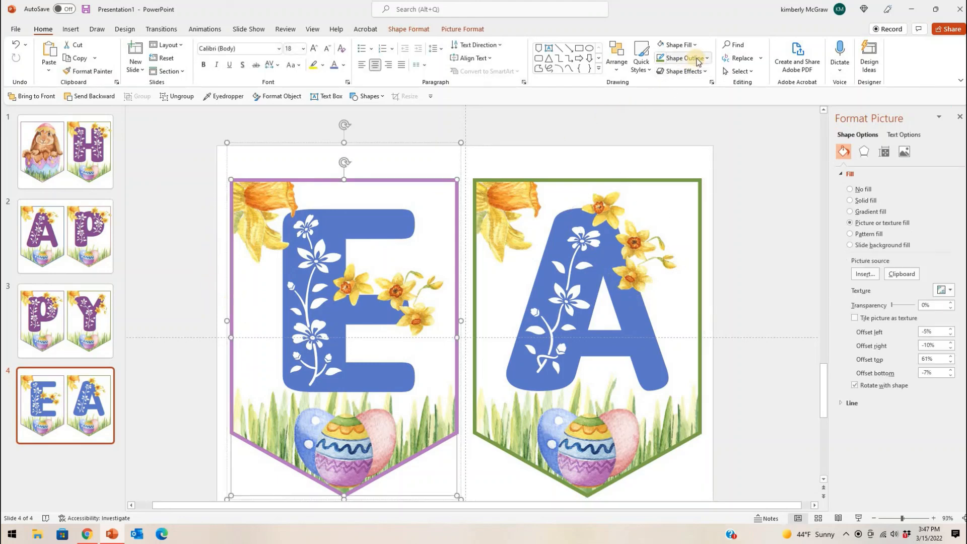
key("ctrl+v")
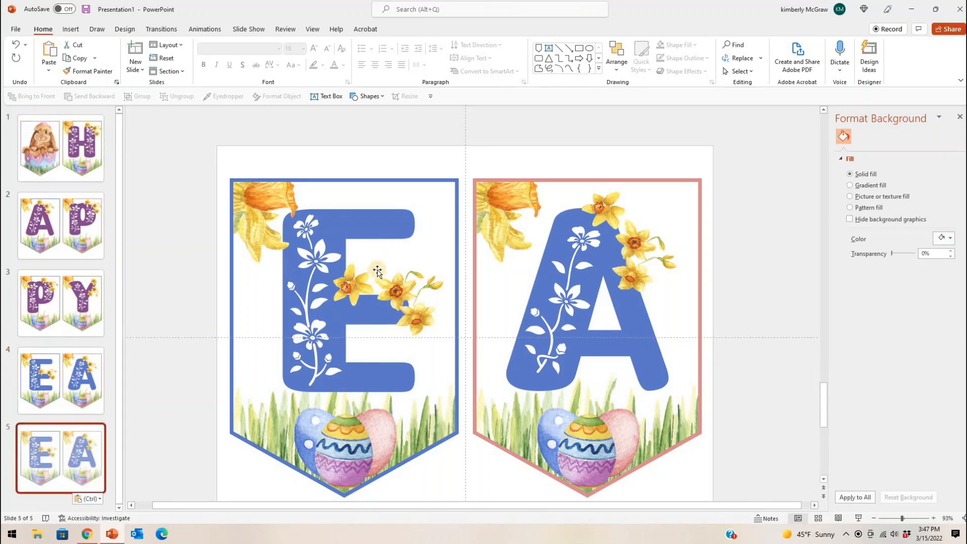
- Change slide 5's letters to S and T, and add slide 6 with the letters E and R
left_click(386, 361)
left_click(395, 364)
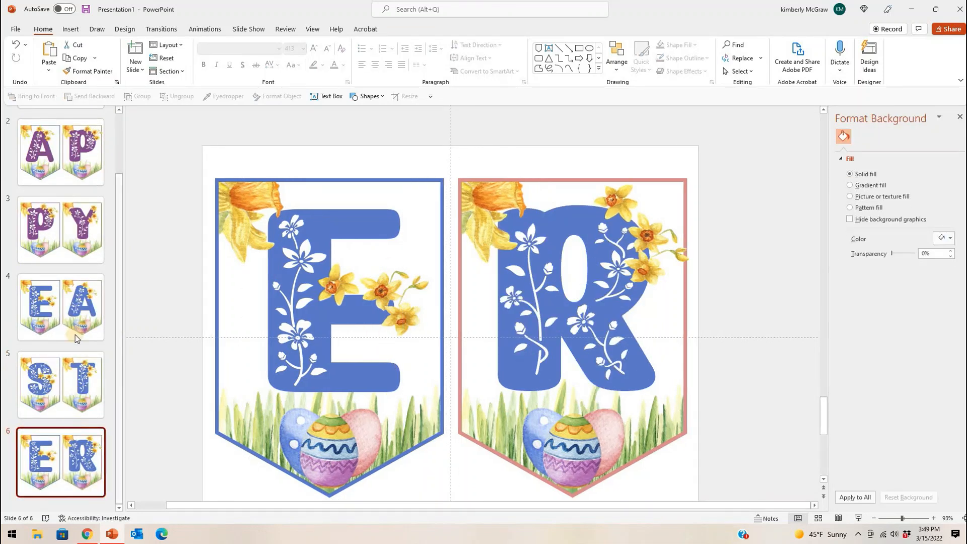
- Duplicate slide 1 with the bunny and H pennants and move the copy to the end as slide 7
scroll(63, 387, "up", 3)
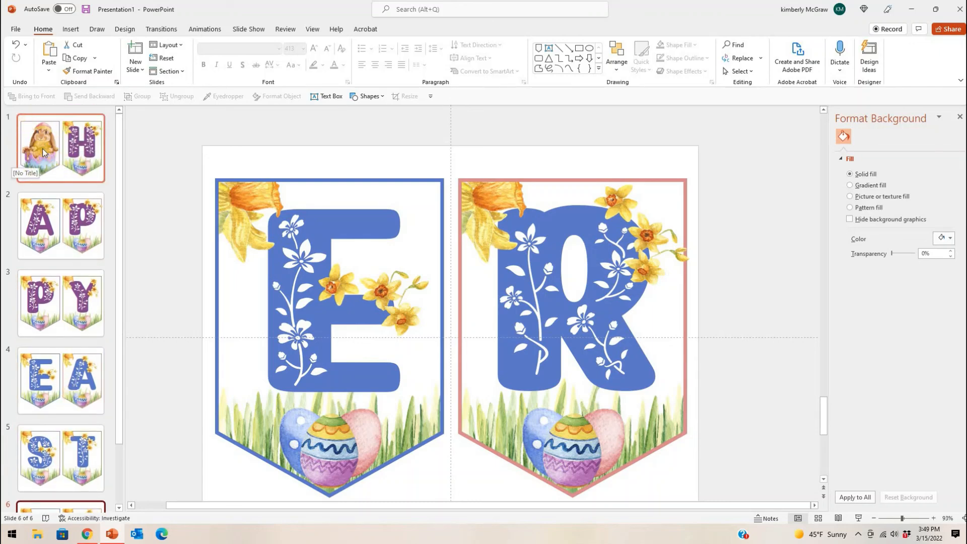
left_click(54, 179)
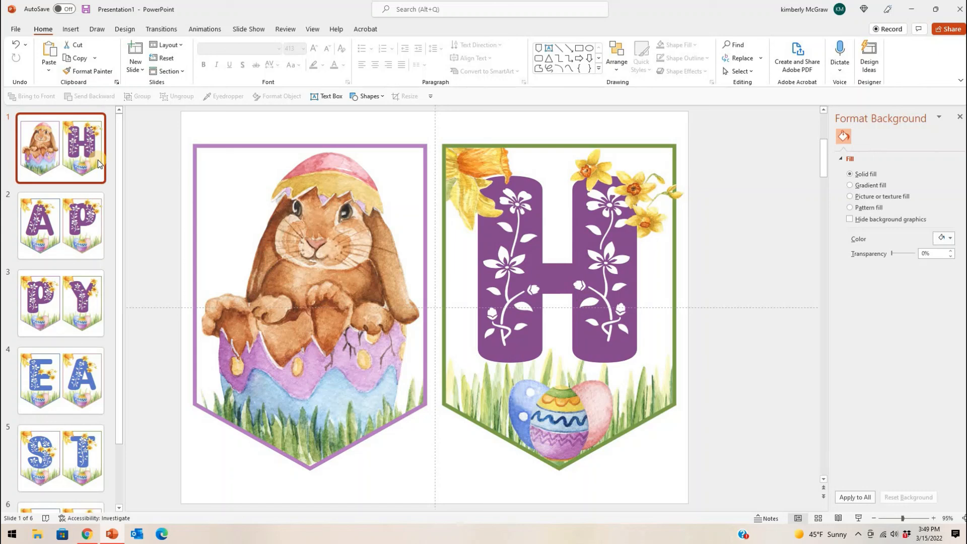
key("ctrl+v")
left_click(95, 192)
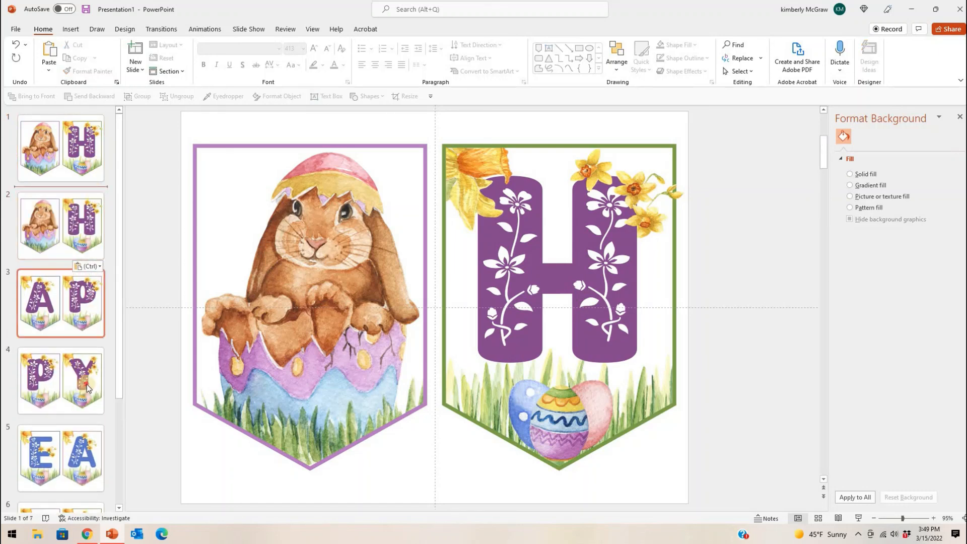
left_click(102, 253)
left_click_drag(102, 253, 113, 497)
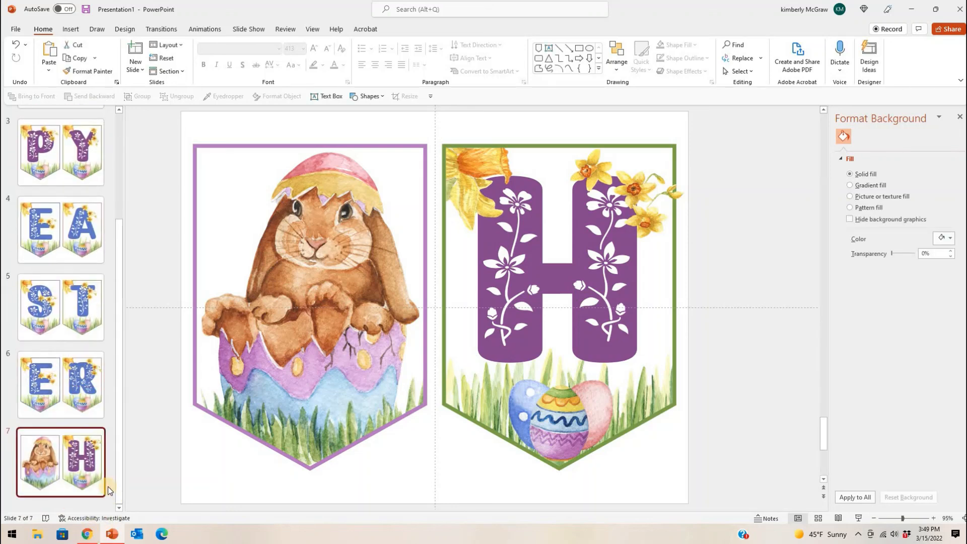
- Delete the whole H pennant from slide 7, including its letter, daffodils and eggs, keeping only the bunny pennant
left_click(458, 467)
left_click_drag(450, 445, 725, 70)
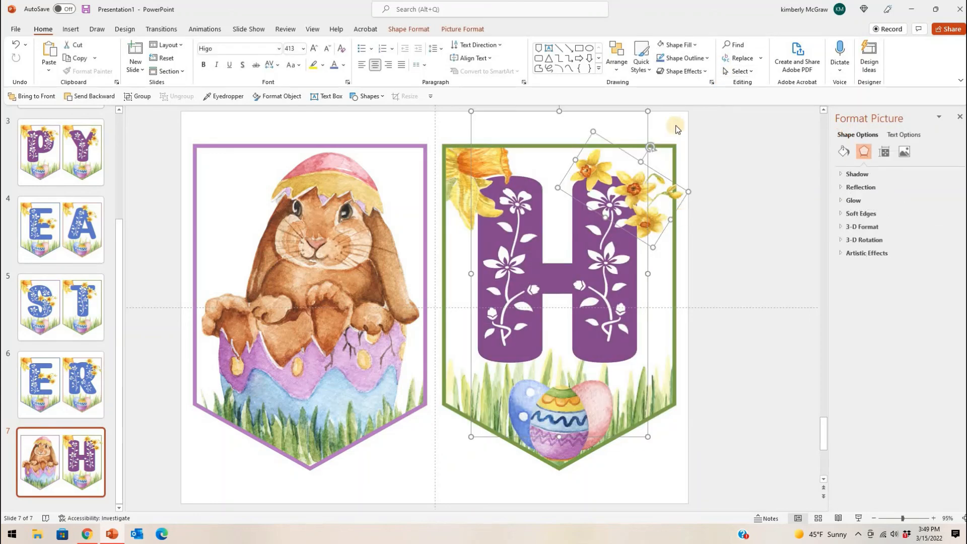
left_click(707, 117)
left_click_drag(433, 150, 432, 509)
key("Delete")
left_click(485, 292)
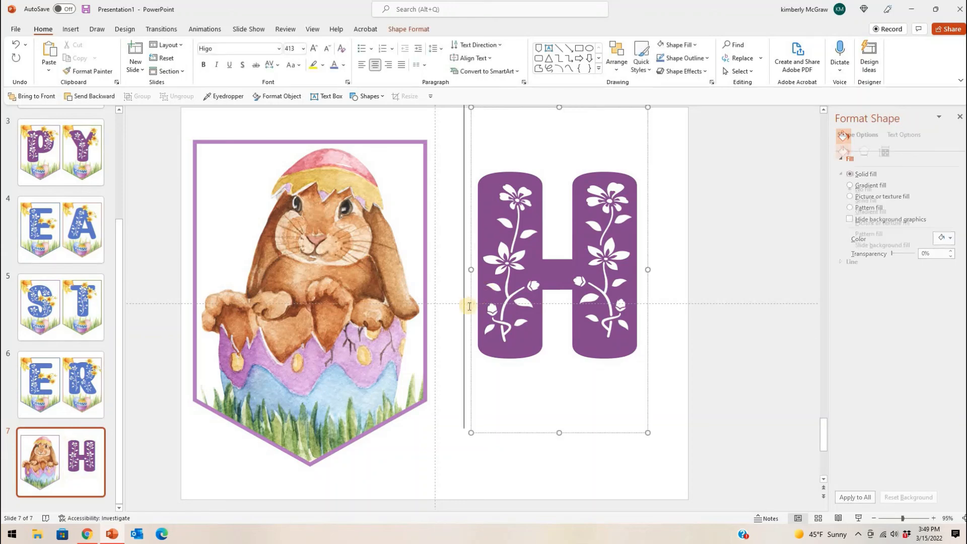
left_click(470, 304)
key("Delete")
left_click(398, 283)
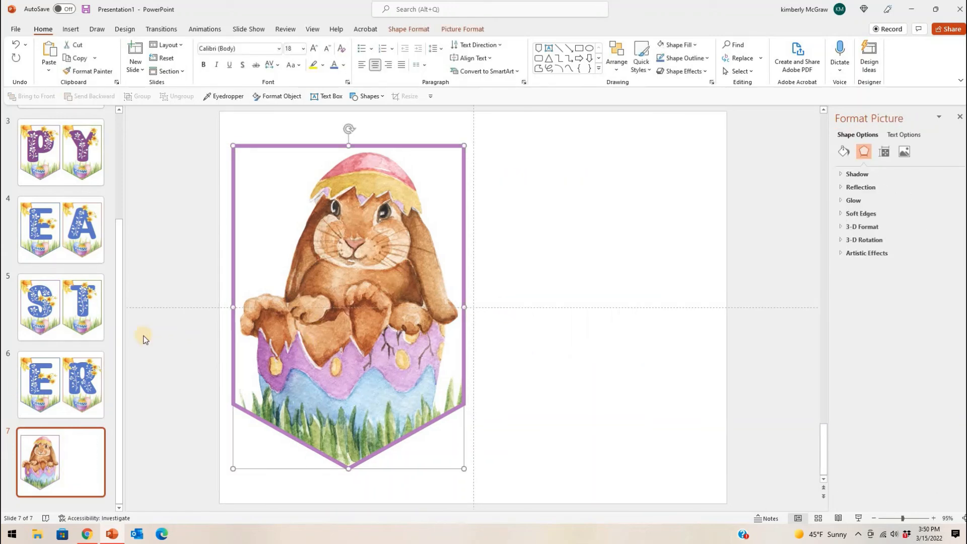
scroll(41, 373, "up", 3)
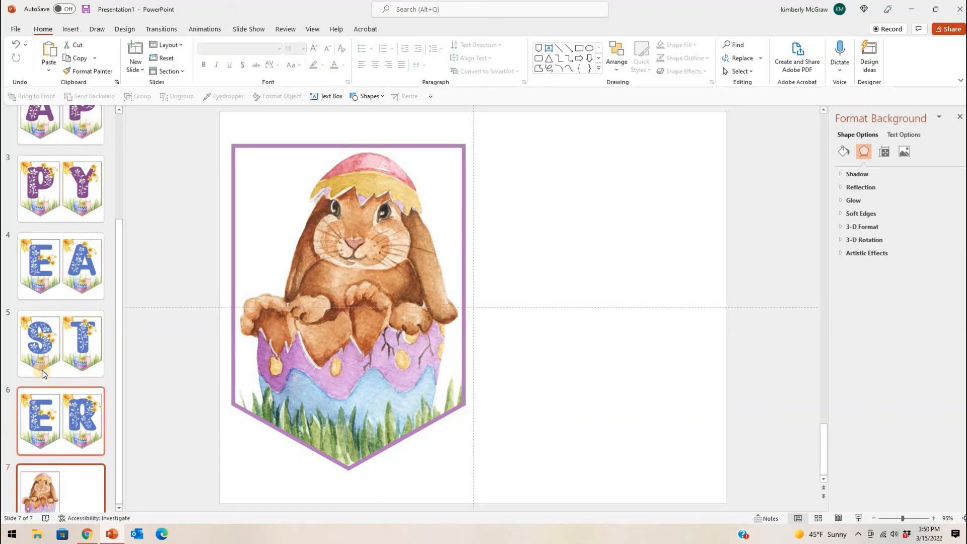
scroll(42, 369, "down", 5)
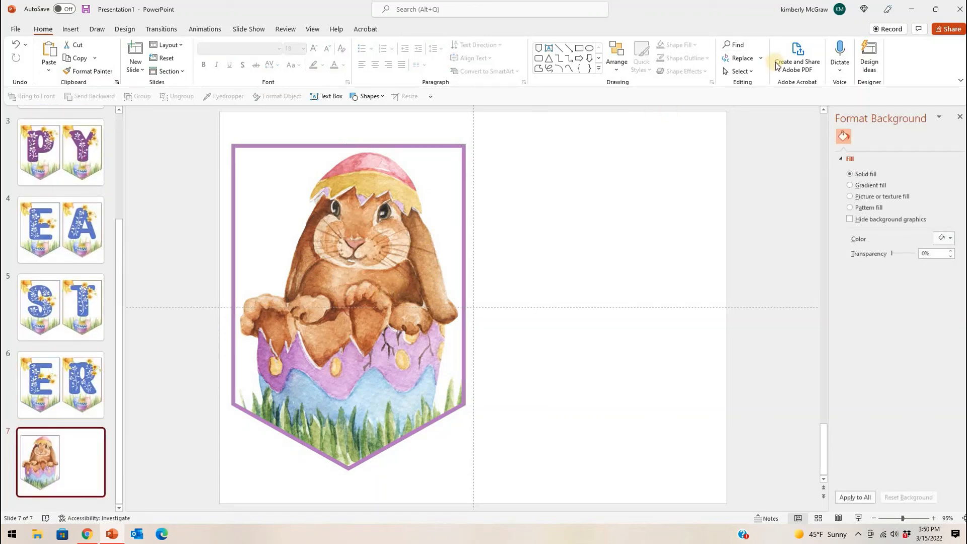
- Flip the bunny pennant on slide 7 horizontally so it mirrors the one on slide 1
left_click(464, 187)
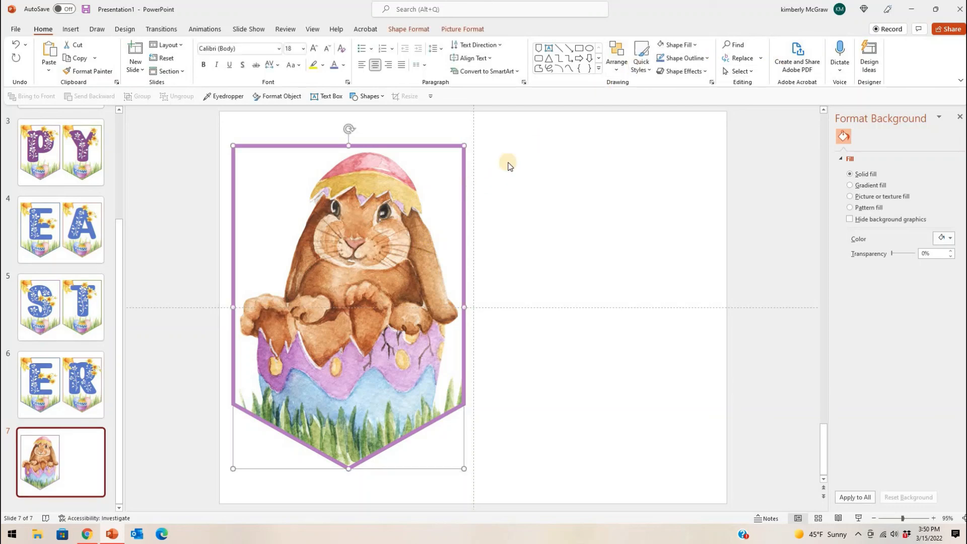
left_click(619, 66)
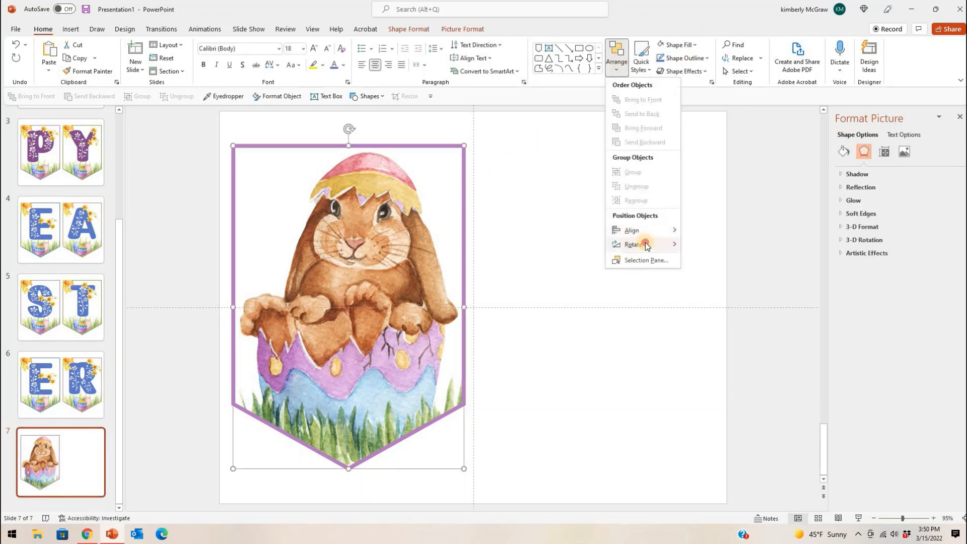
mouse_move(635, 245)
left_click(729, 289)
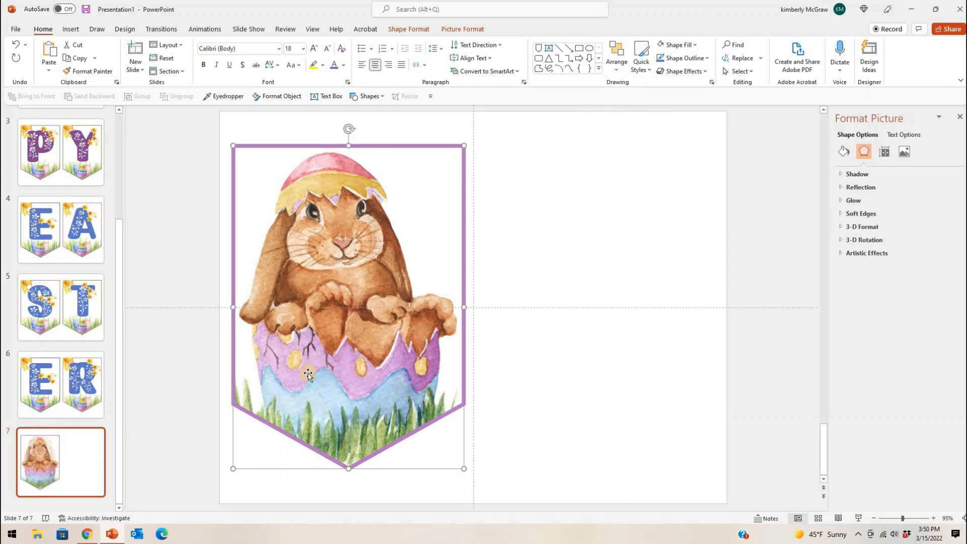
- Review the slide thumbnails from slide 1 to slide 7, checking the banner's letter order and the bunny pennants at both ends
scroll(92, 330, "up", 5)
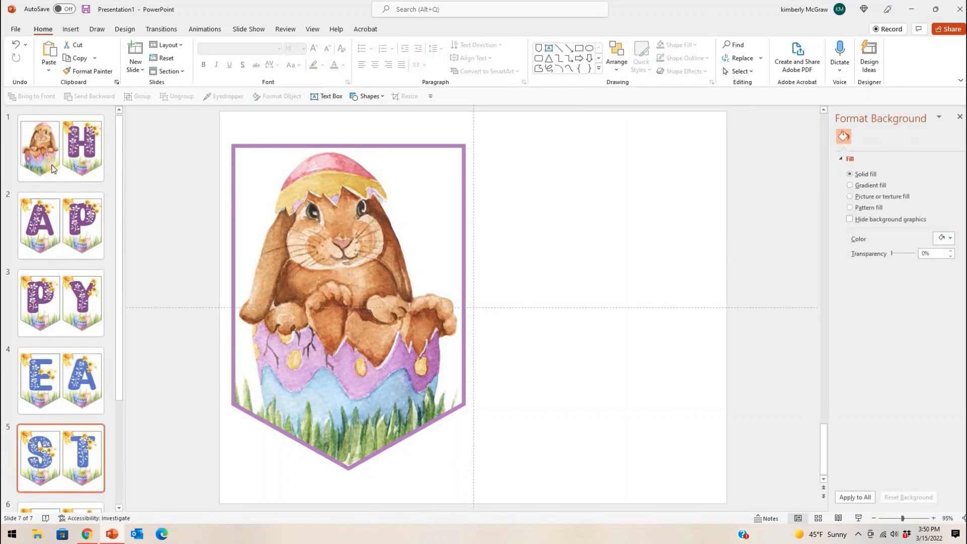
scroll(328, 294, "up", 3)
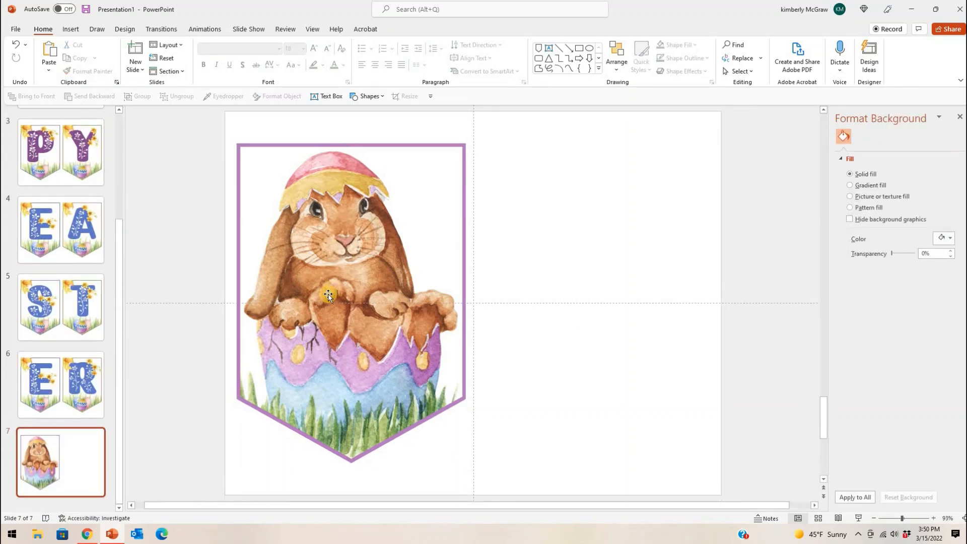
scroll(82, 387, "up", 3)
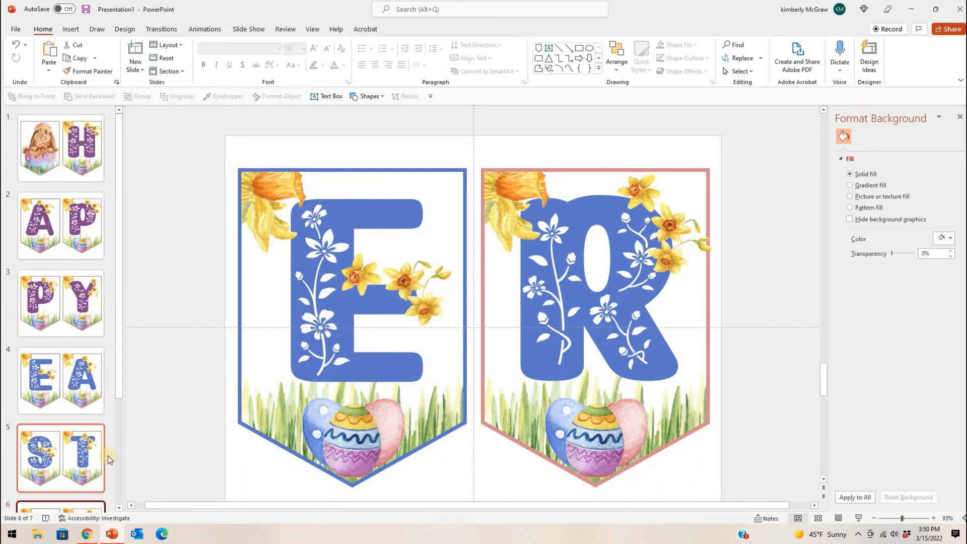
scroll(81, 419, "down", 2)
scroll(113, 189, "up", 2)
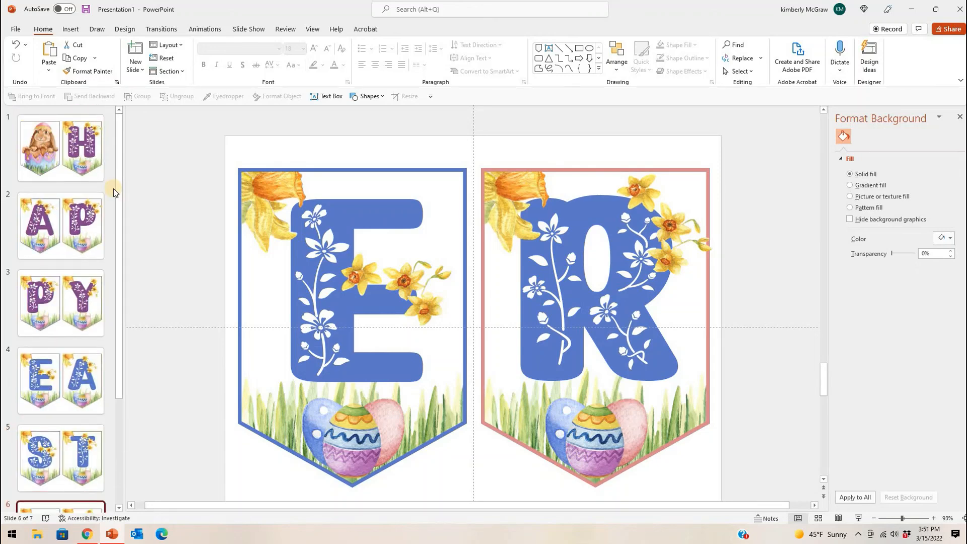
scroll(114, 189, "down", 3)
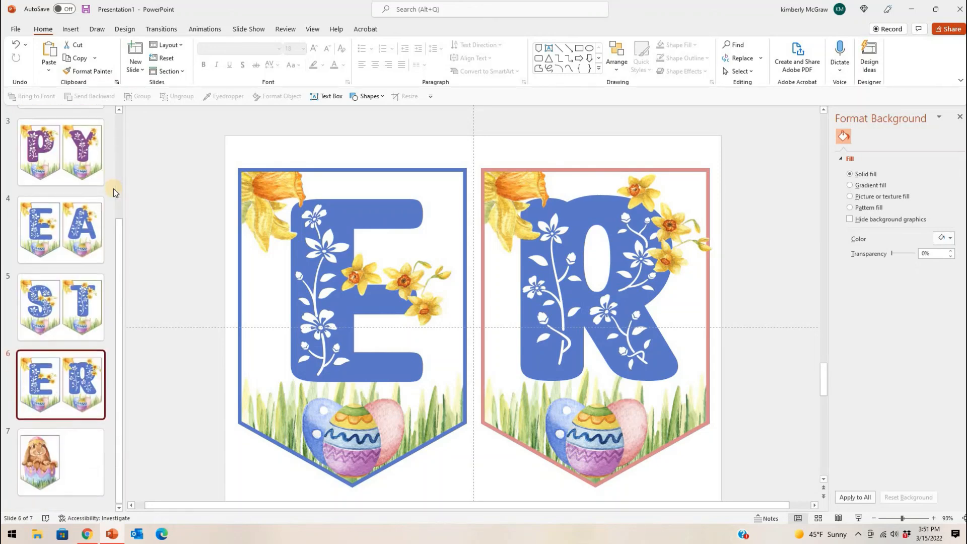
scroll(113, 188, "up", 3)
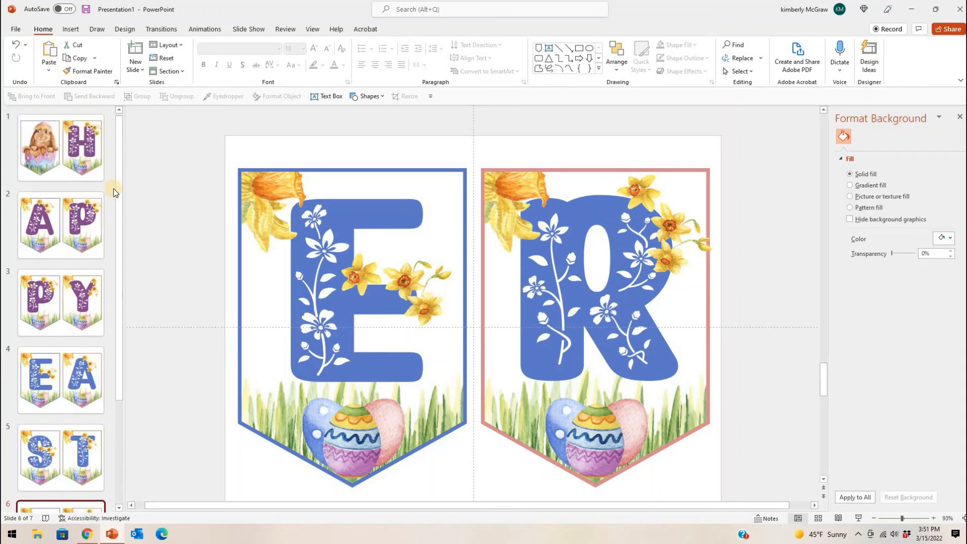